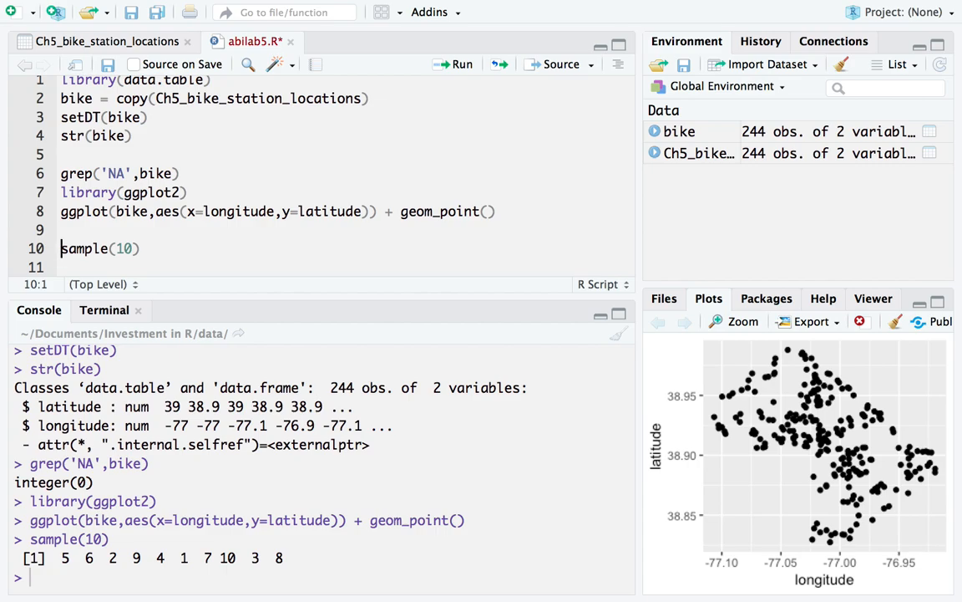
Change the sample call on line 10 to sample(10,3) and run it
{"action": "left_click", "coordinate": [134, 248]}
{"action": "type", "text": ",3"}
{"action": "key", "text": "ctrl+Return"}
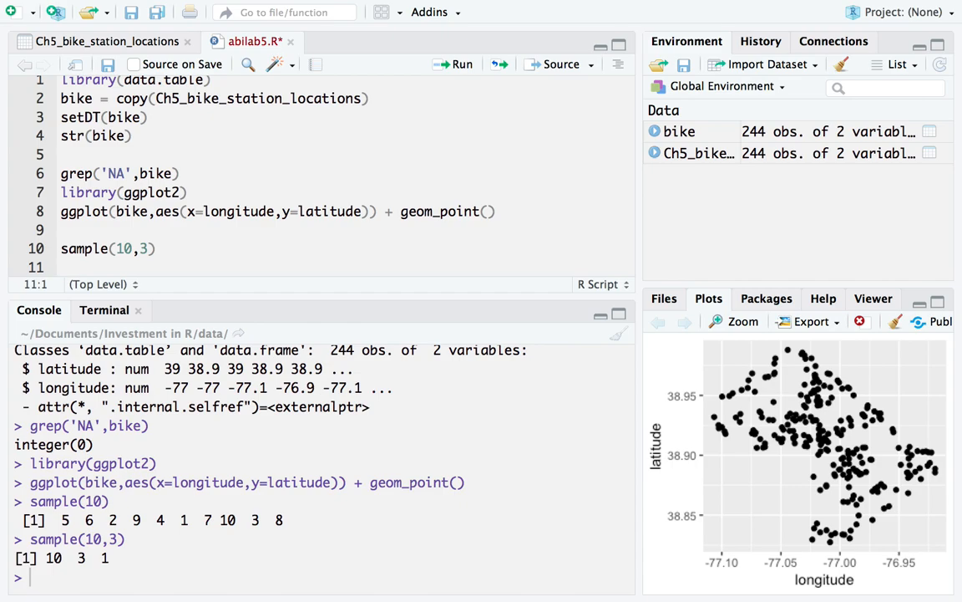
Rerun the sample(10,3) line five more times to draw further random samples
{"action": "left_click", "coordinate": [61, 248]}
{"action": "key", "text": "ctrl+Return"}
{"action": "left_click", "coordinate": [61, 248]}
{"action": "key", "text": "ctrl+Return"}
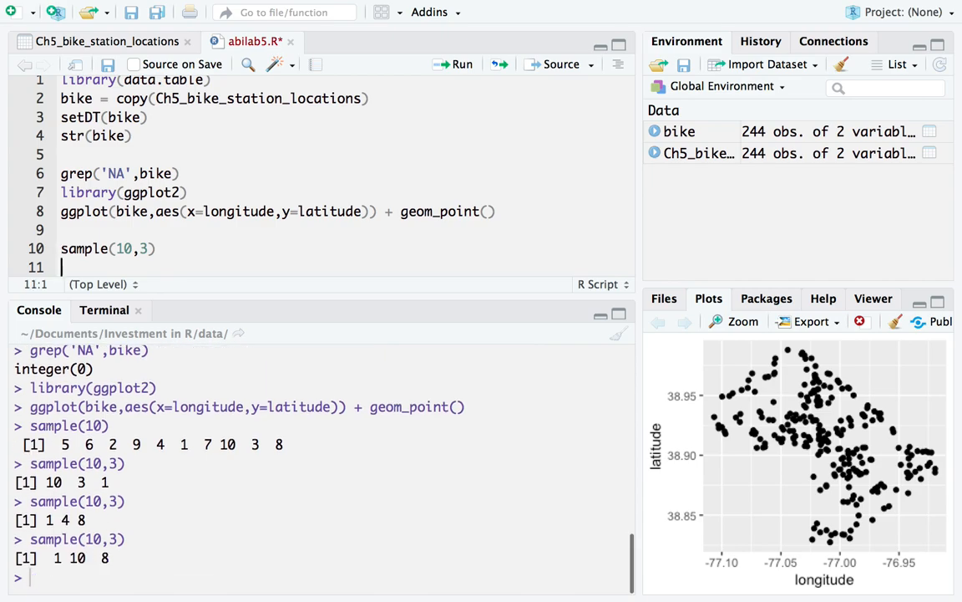
{"action": "left_click", "coordinate": [61, 248]}
{"action": "key", "text": "ctrl+Return"}
{"action": "left_click", "coordinate": [61, 248]}
{"action": "key", "text": "ctrl+Return"}
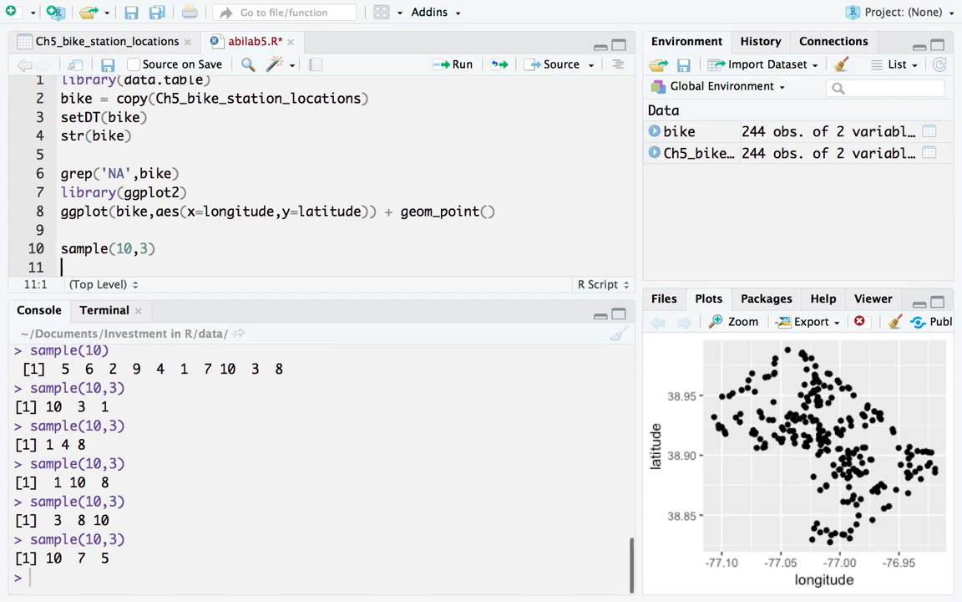
{"action": "left_click", "coordinate": [61, 248]}
{"action": "key", "text": "ctrl+Return"}
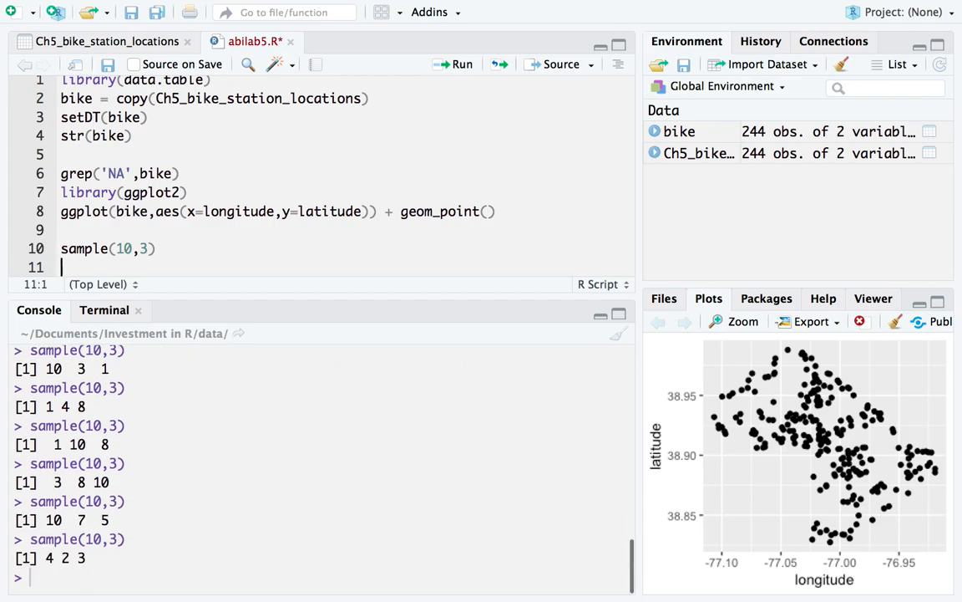
Insert set.seed(100) on its own line above sample(10,3), and run both lines
{"action": "key", "text": "Up"}
{"action": "key", "text": "Up"}
{"action": "key", "text": "Return"}
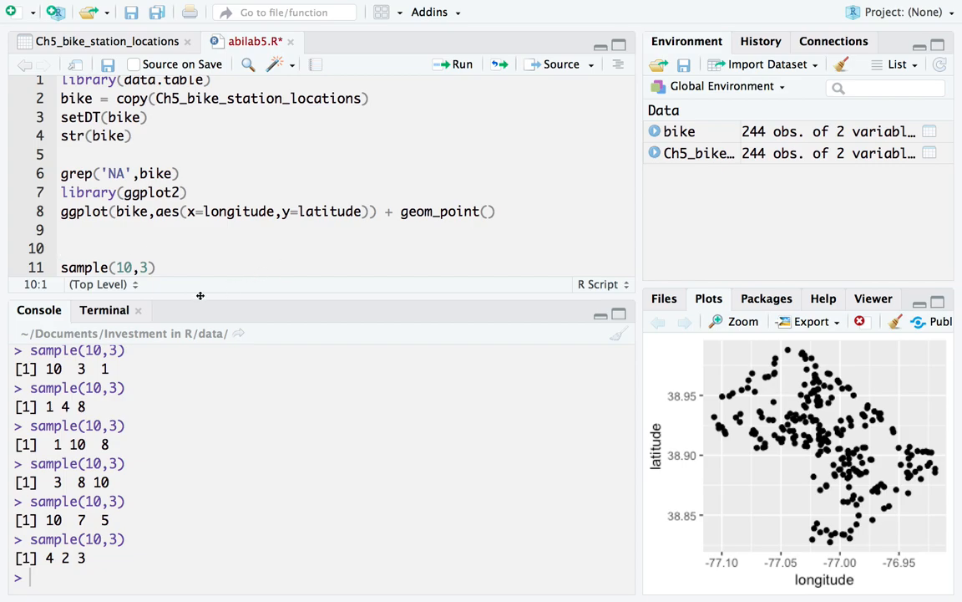
{"action": "key", "text": "ctrl+s"}
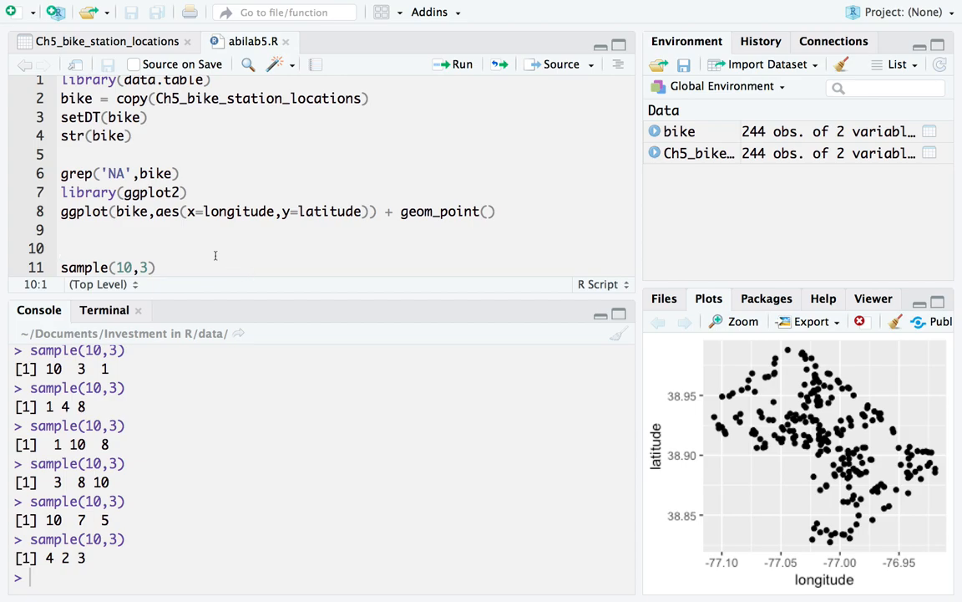
{"action": "type", "text": "set.se"}
{"action": "key", "text": "Tab"}
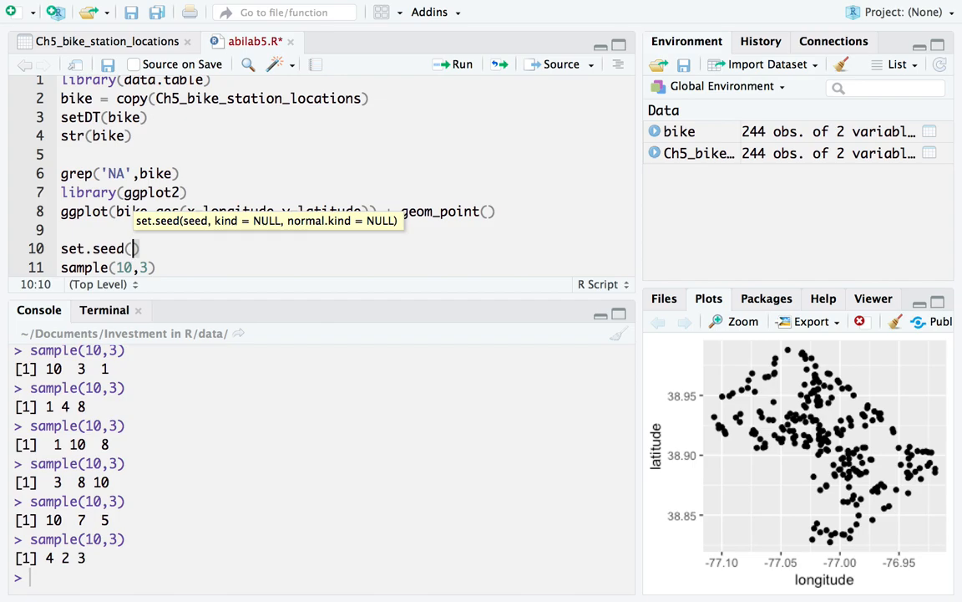
{"action": "type", "text": "100"}
{"action": "key", "text": "super+Return"}
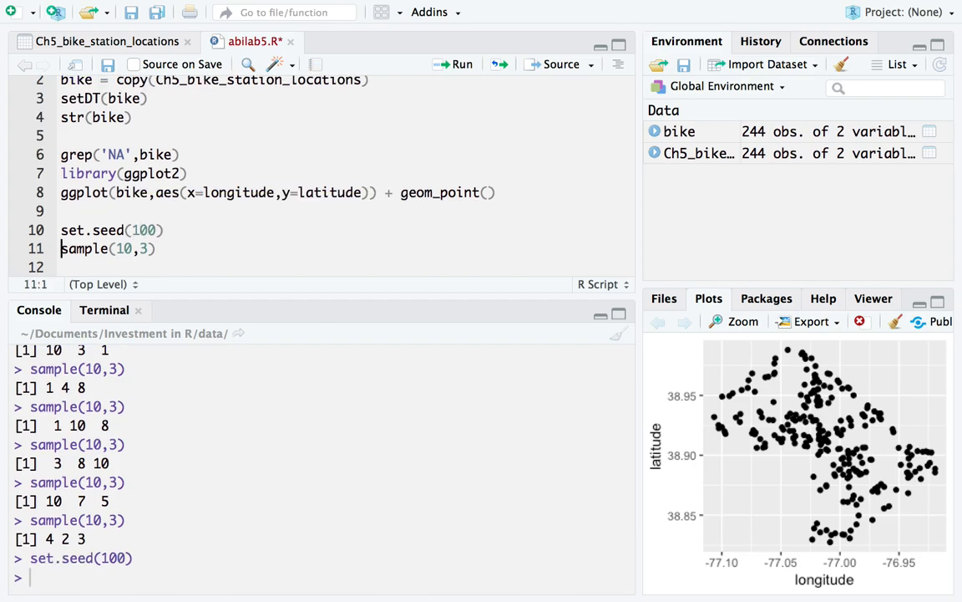
{"action": "key", "text": "super+Return"}
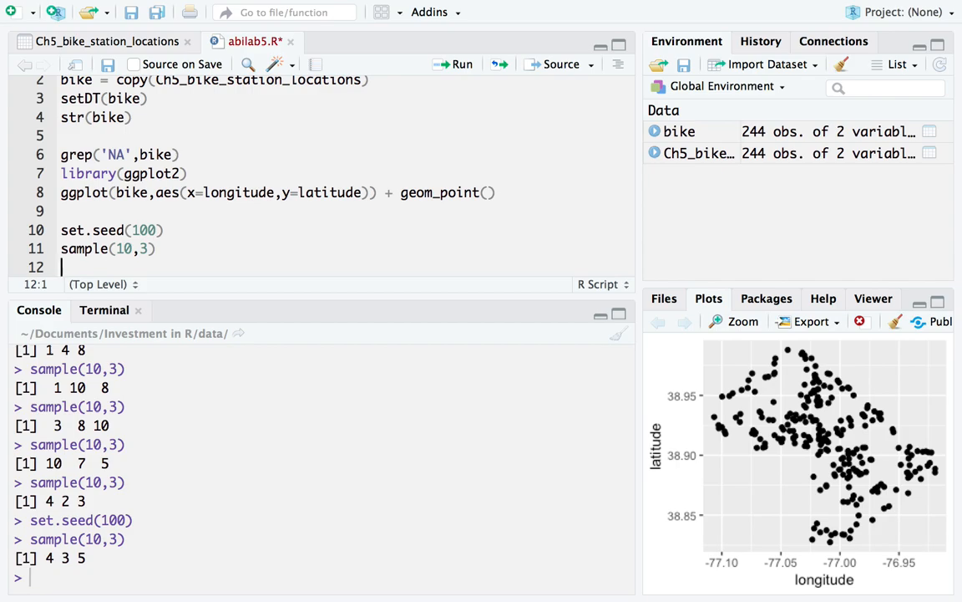
Run sample(10,3) once without reseeding, and run it once more directly after set.seed(100)
{"action": "left_click", "coordinate": [62, 249]}
{"action": "key", "text": "ctrl+Return"}
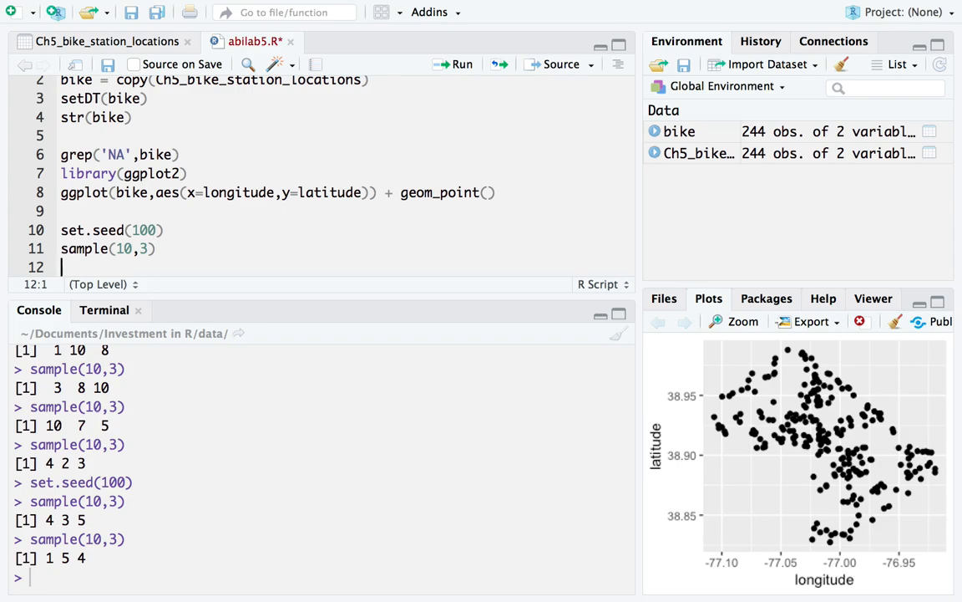
{"action": "key", "text": "Up"}
{"action": "key", "text": "Up"}
{"action": "key", "text": "ctrl+Return"}
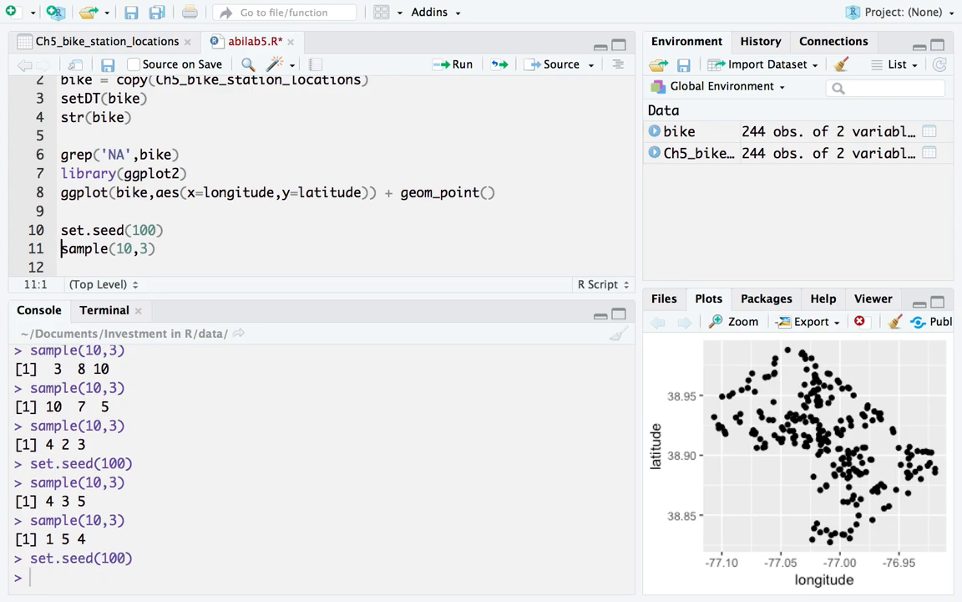
{"action": "key", "text": "ctrl+Return"}
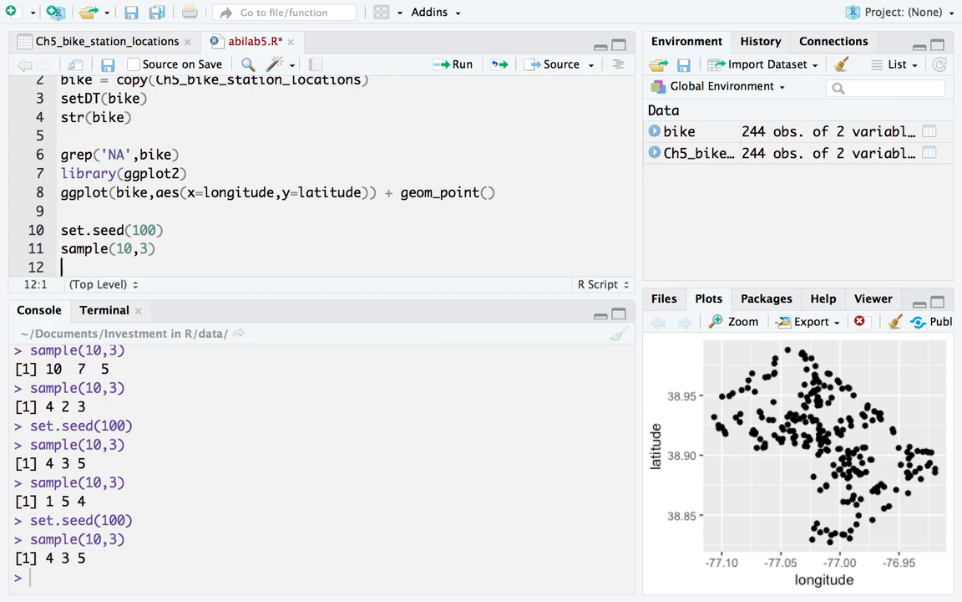
Run set.seed(100) followed by sample(10,3) two more times
{"action": "left_click", "coordinate": [62, 230]}
{"action": "key", "text": "ctrl+Return"}
{"action": "key", "text": "ctrl+Return"}
{"action": "key", "text": "Up"}
{"action": "key", "text": "Up"}
{"action": "key", "text": "Up"}
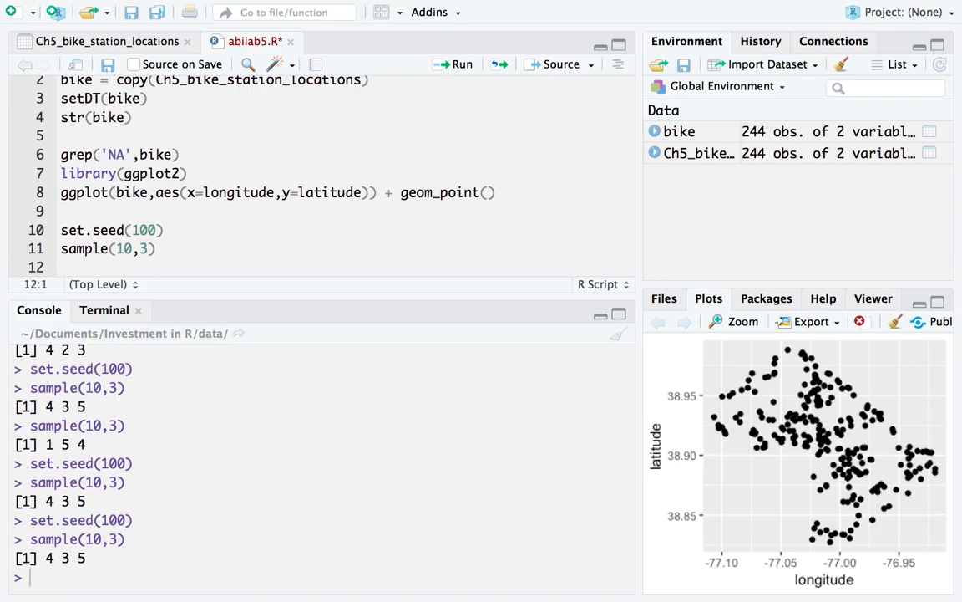
{"action": "key", "text": "Down"}
{"action": "key", "text": "Down"}
{"action": "key", "text": "Up"}
{"action": "key", "text": "ctrl+Return"}
{"action": "key", "text": "ctrl+Return"}
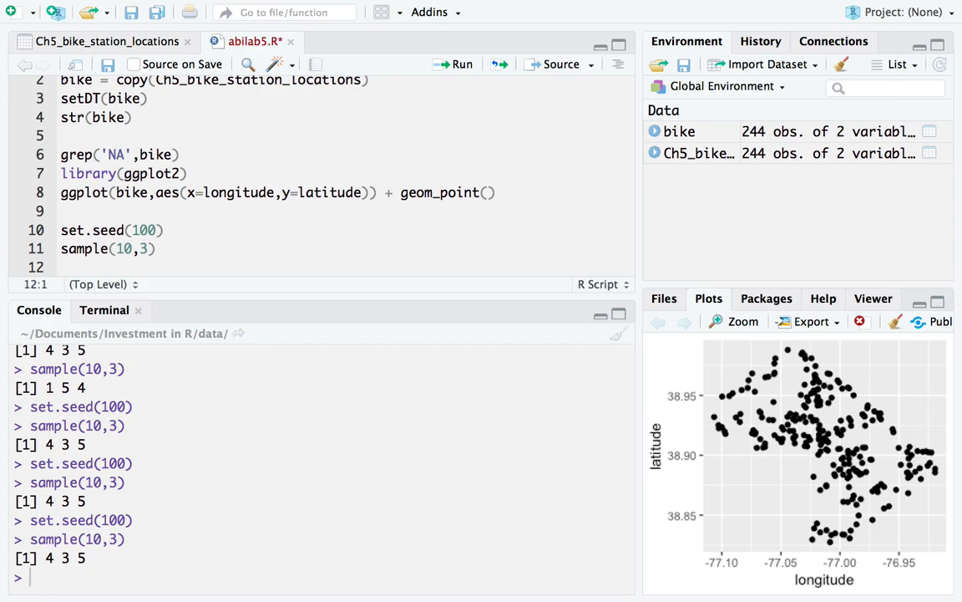
Run sample(10,3) five times in a row without resetting the seed, and save the script
{"action": "key", "text": "Up"}
{"action": "key", "text": "super+Return"}
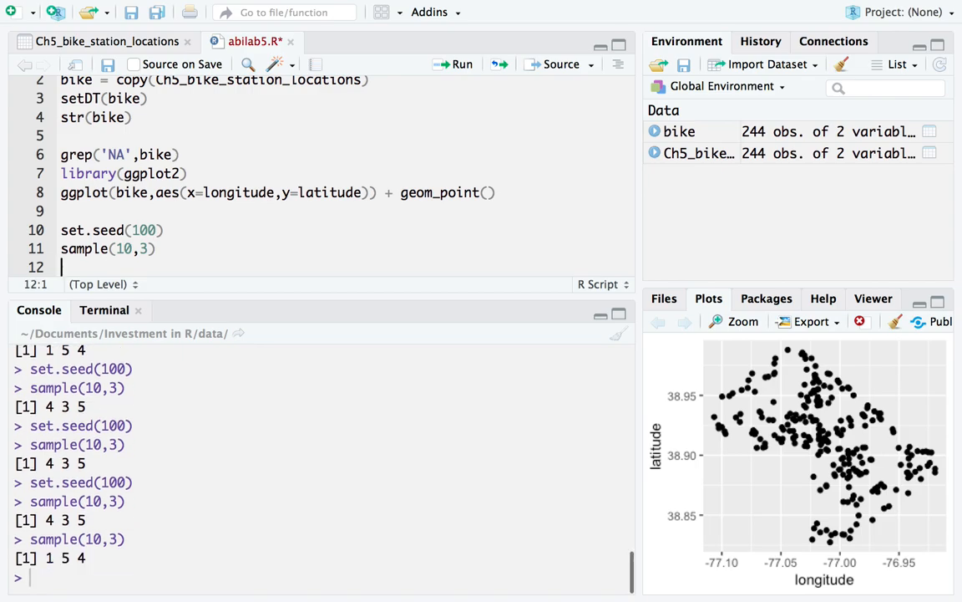
{"action": "key", "text": "Up"}
{"action": "key", "text": "super+Return"}
{"action": "key", "text": "Up"}
{"action": "key", "text": "super+Return"}
{"action": "key", "text": "Up"}
{"action": "key", "text": "super+Return"}
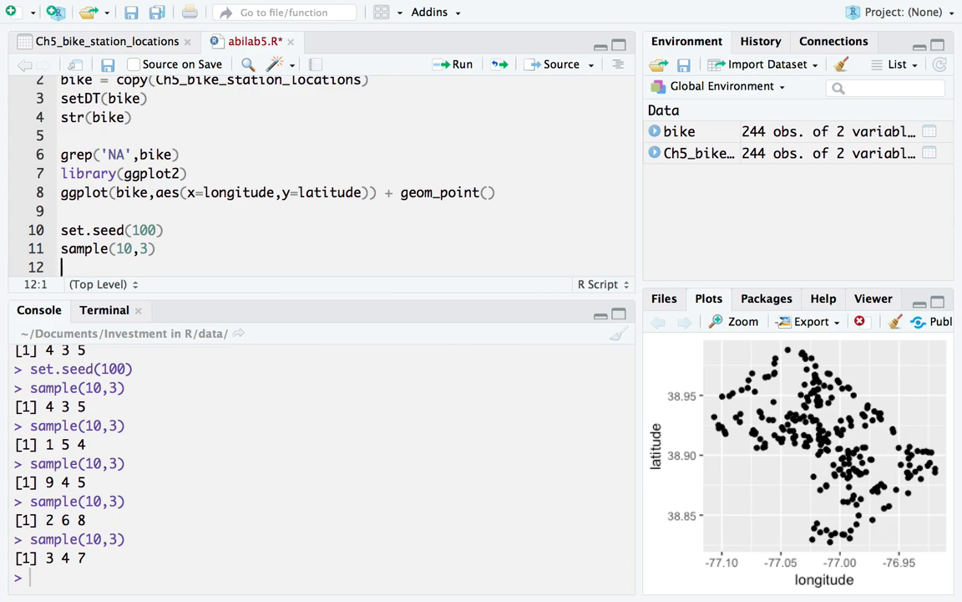
{"action": "key", "text": "Up"}
{"action": "key", "text": "super+Return"}
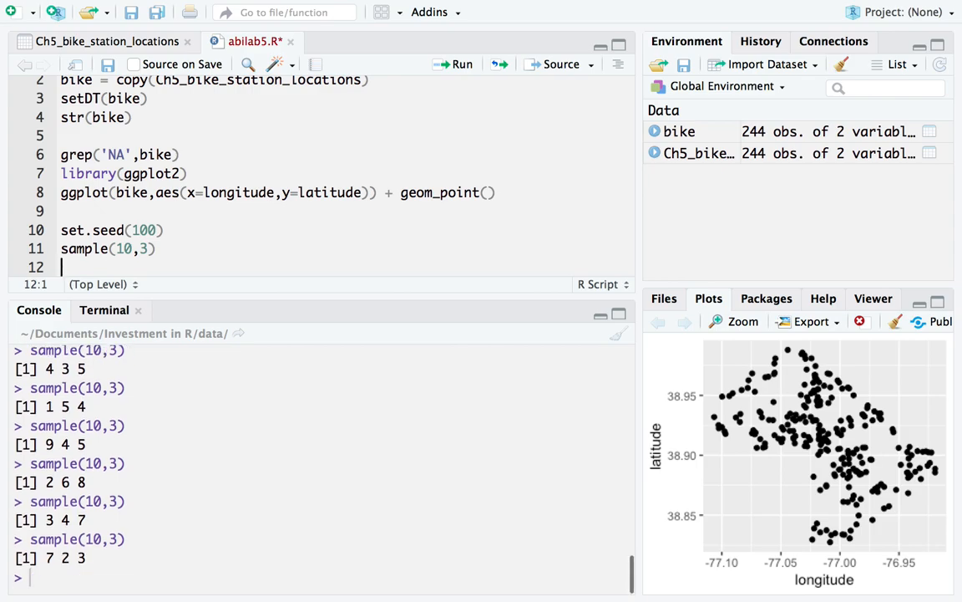
{"action": "key", "text": "super+s"}
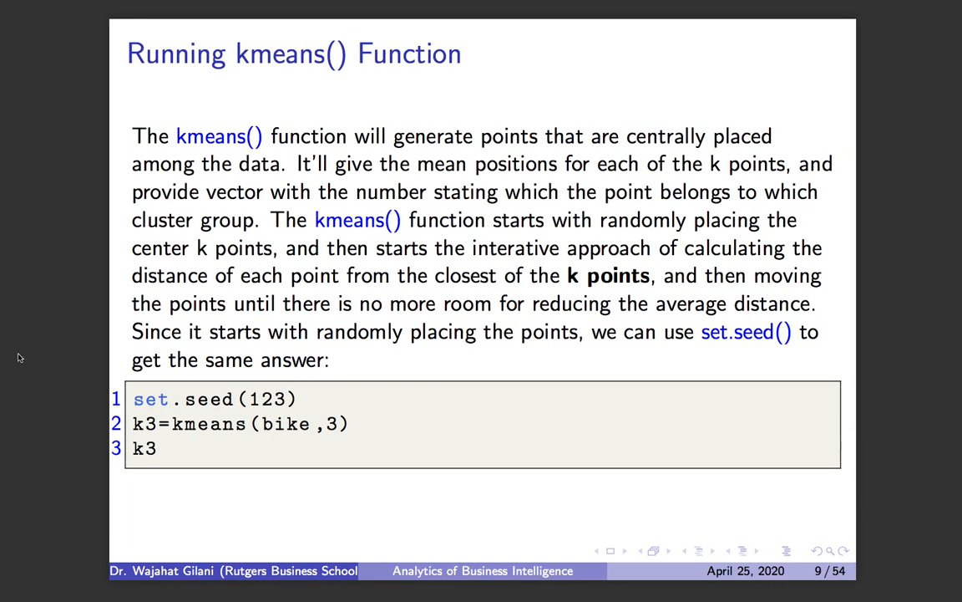
Copy the kmeans code from the slide into the end of the script, with set.seed(123), k3=kmeans(bike ,3) and k3 on separate lines
{"action": "left_click_drag", "start_coordinate": [132, 393], "coordinate": [230, 441]}
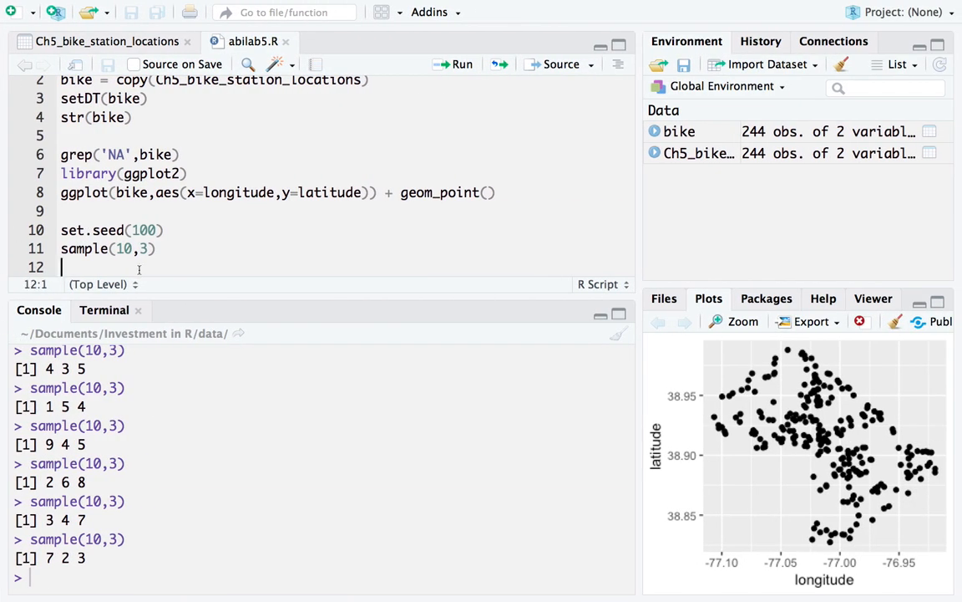
{"action": "key", "text": "Return"}
{"action": "type", "text": "set.seed(123) k3=kmeans(bike ,3) k3"}
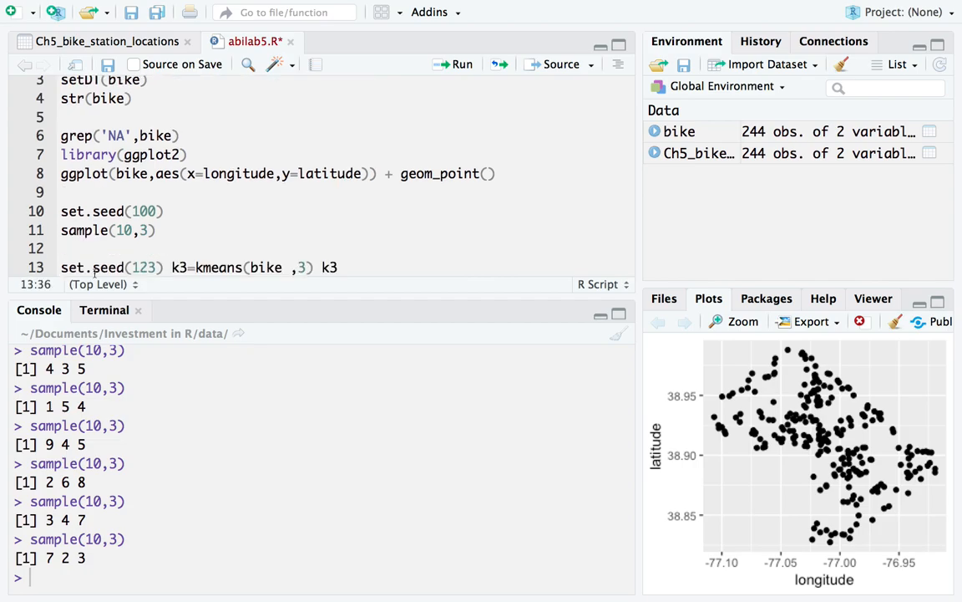
{"action": "left_click", "coordinate": [179, 267]}
{"action": "key", "text": "Left"}
{"action": "key", "text": "Return"}
{"action": "left_click", "coordinate": [203, 267]}
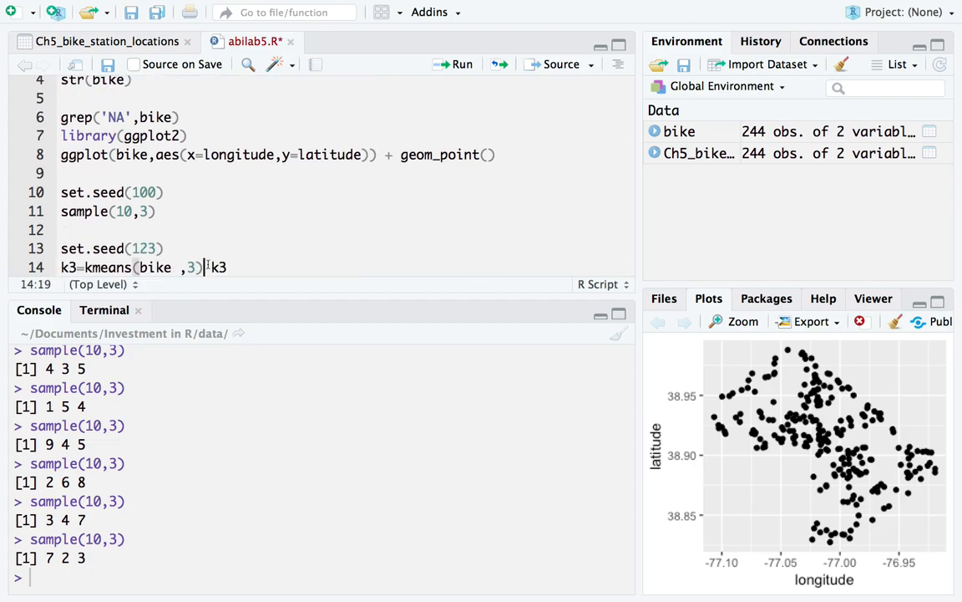
{"action": "key", "text": "Right"}
{"action": "key", "text": "Return"}
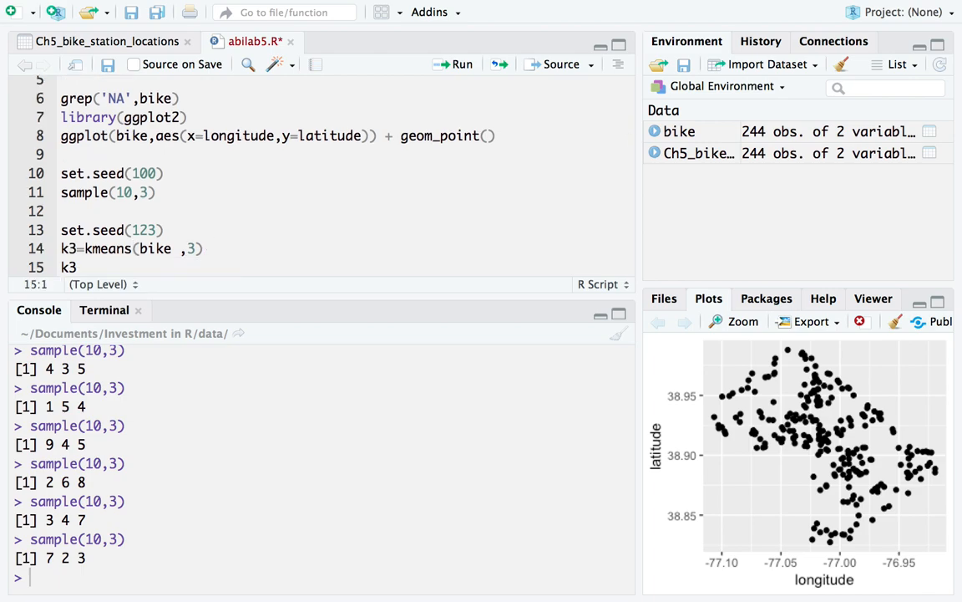
Change the seed above the kmeans call to 100 and run that set.seed line
{"action": "left_click", "coordinate": [109, 211]}
{"action": "double_click", "coordinate": [144, 229]}
{"action": "type", "text": "100"}
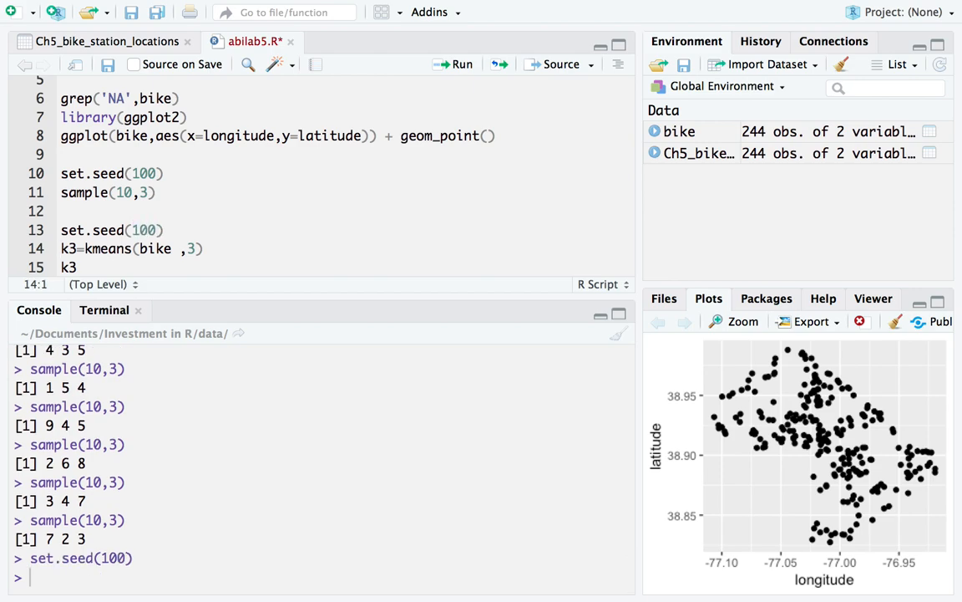
Run k3=kmeans(bike ,3) to cluster the bike data into three groups, and print k3
{"action": "double_click", "coordinate": [157, 249]}
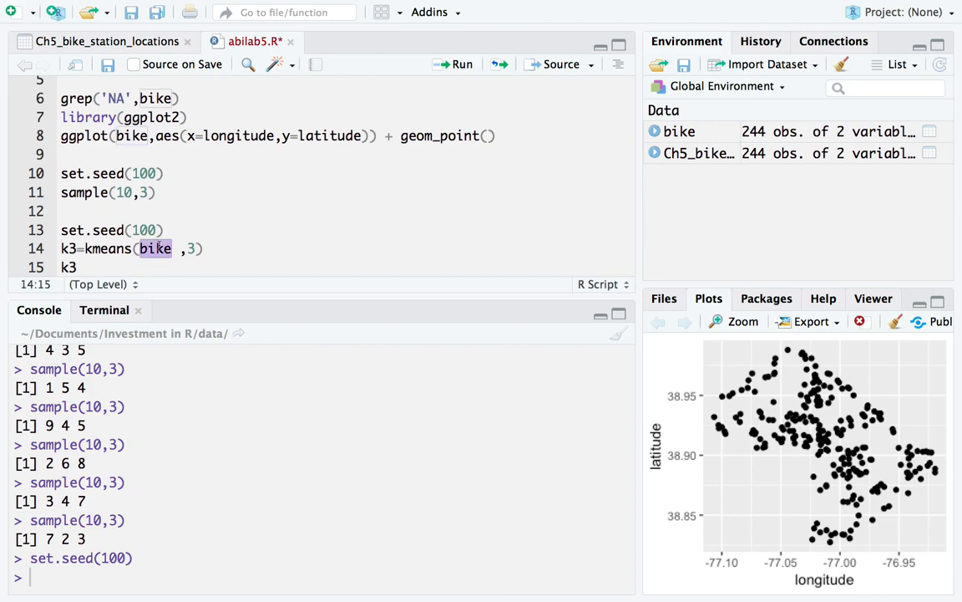
{"action": "left_click", "coordinate": [197, 249]}
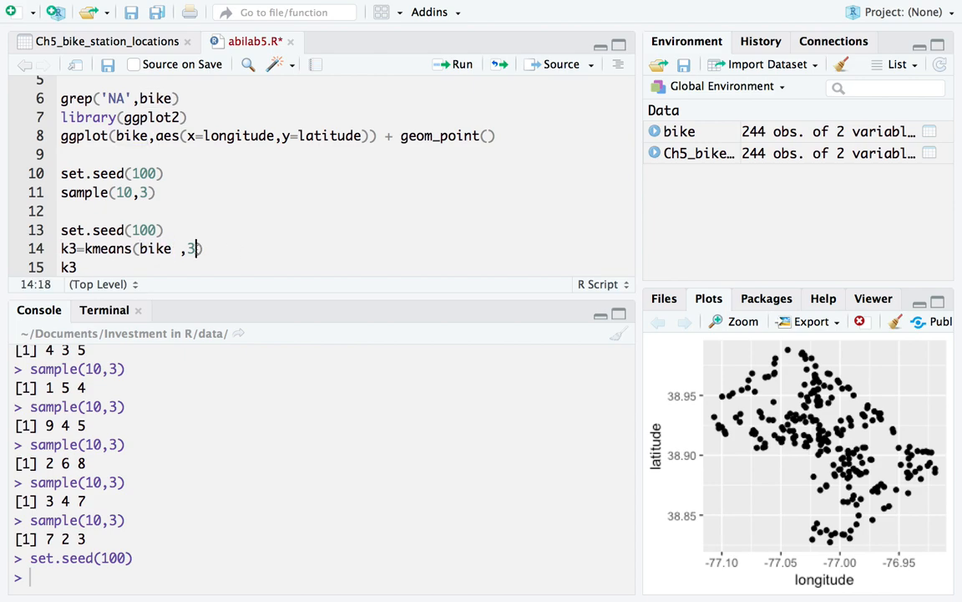
{"action": "double_click", "coordinate": [192, 249]}
{"action": "left_click", "coordinate": [100, 248]}
{"action": "key", "text": "ctrl+Return"}
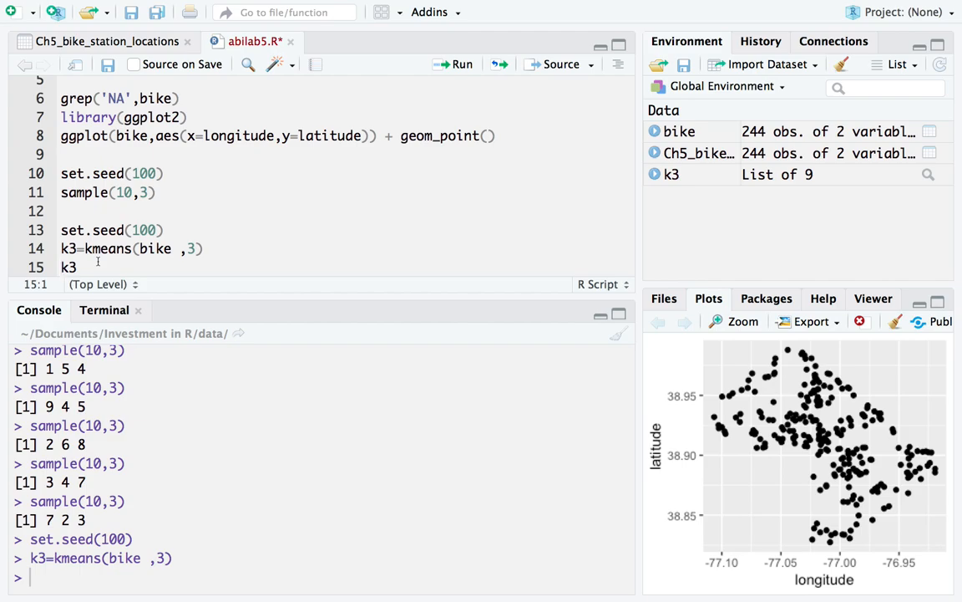
{"action": "key", "text": "ctrl+Return"}
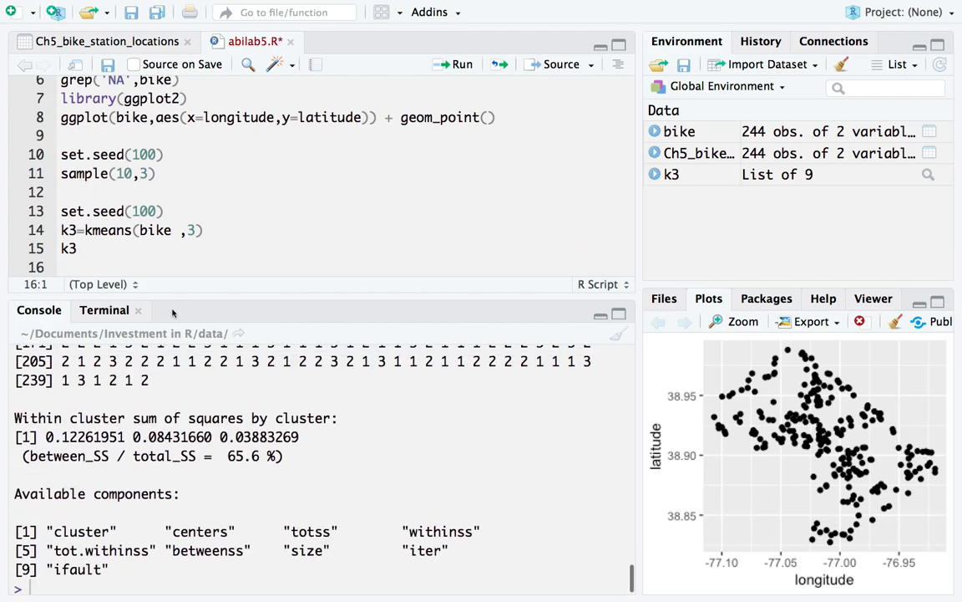
Enlarge the console pane, check the kmeans slides, and bring the start of the printed k3 output into view
{"action": "left_click_drag", "start_coordinate": [183, 292], "coordinate": [183, 144]}
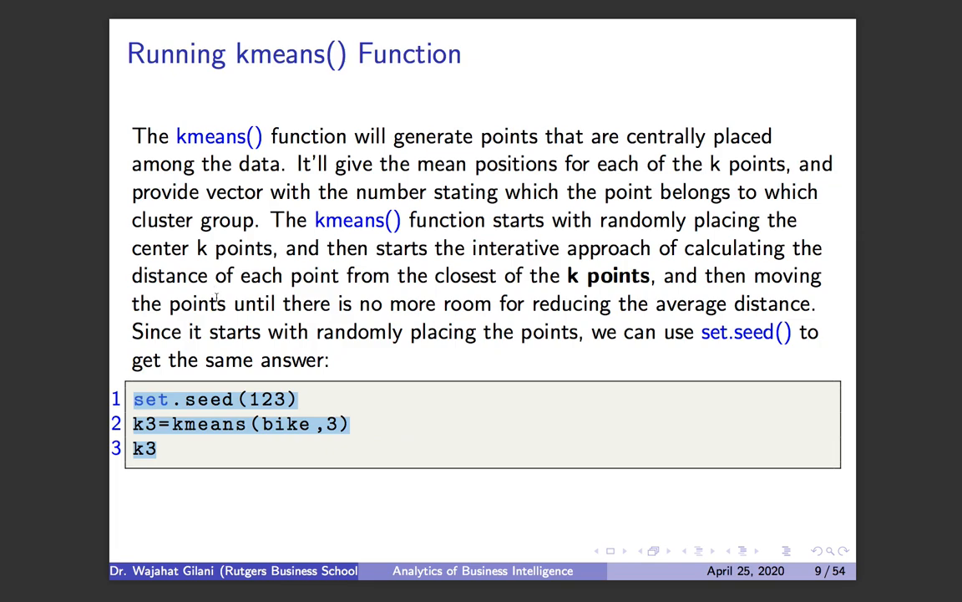
{"action": "left_click", "coordinate": [217, 301]}
{"action": "key", "text": "Right"}
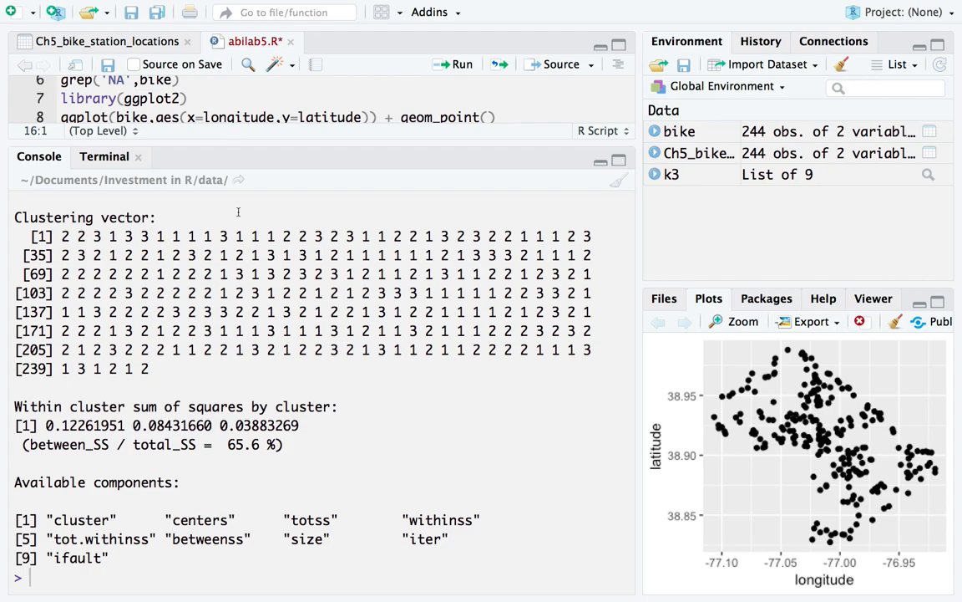
{"action": "scroll", "coordinate": [234, 200], "scroll_direction": "up", "scroll_amount": 5}
{"action": "scroll", "coordinate": [238, 212], "scroll_direction": "up", "scroll_amount": 3}
{"action": "scroll", "coordinate": [239, 213], "scroll_direction": "down", "scroll_amount": 5}
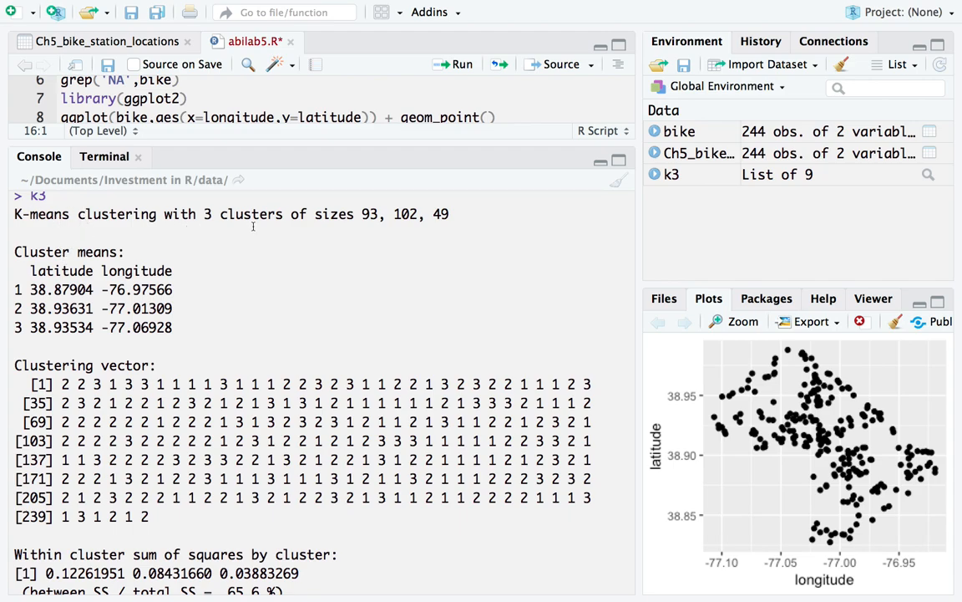
Examine the number of clusters and the size of each one in the k3 output
{"action": "double_click", "coordinate": [370, 214]}
{"action": "double_click", "coordinate": [406, 214]}
{"action": "double_click", "coordinate": [440, 214]}
{"action": "left_click", "coordinate": [362, 214]}
{"action": "left_click_drag", "start_coordinate": [361, 214], "coordinate": [450, 205]}
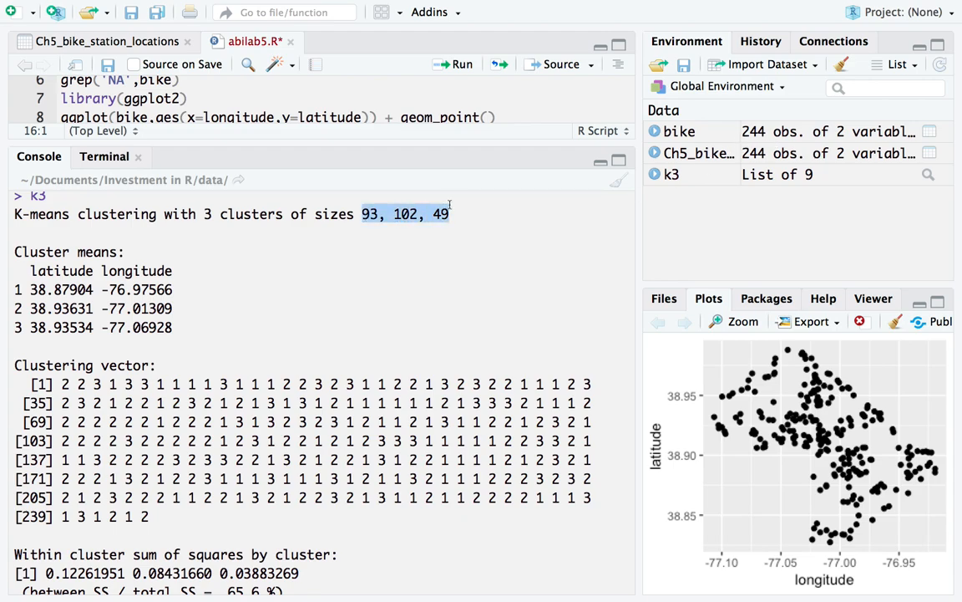
{"action": "left_click", "coordinate": [384, 243]}
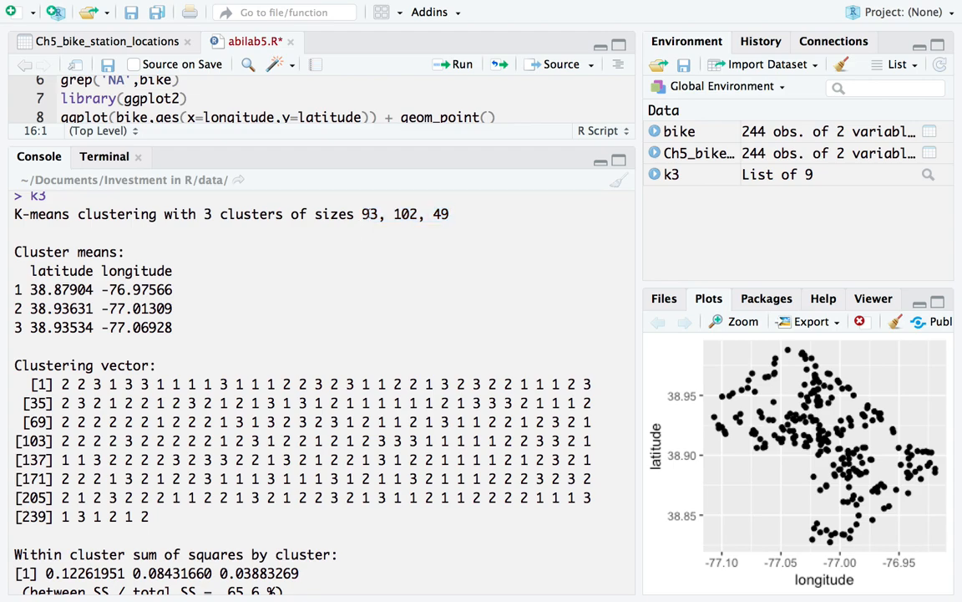
{"action": "double_click", "coordinate": [369, 214]}
{"action": "triple_click", "coordinate": [369, 214]}
{"action": "left_click", "coordinate": [408, 203]}
{"action": "double_click", "coordinate": [407, 213]}
{"action": "double_click", "coordinate": [440, 214]}
{"action": "left_click", "coordinate": [59, 254]}
{"action": "left_click_drag", "start_coordinate": [203, 214], "coordinate": [455, 214]}
{"action": "left_click", "coordinate": [388, 217]}
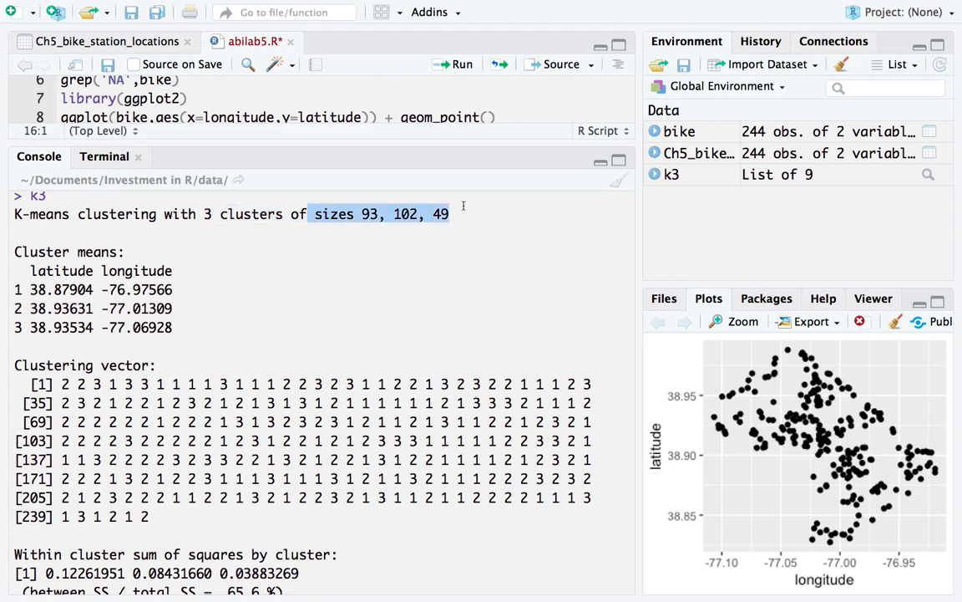
Examine the mean latitude and longitude of the first cluster in the k3 output
{"action": "left_click", "coordinate": [36, 289]}
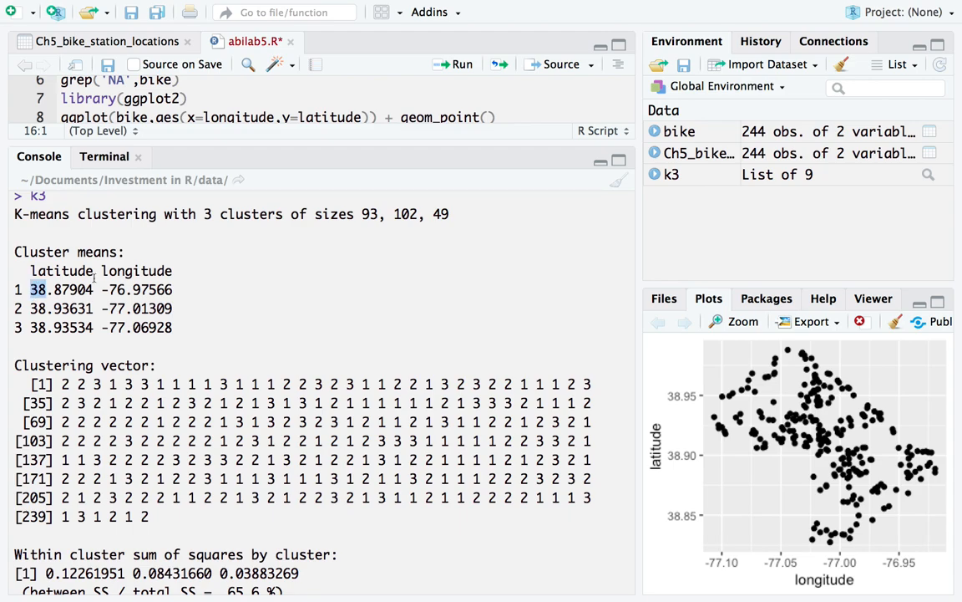
{"action": "left_click_drag", "start_coordinate": [30, 289], "coordinate": [173, 289]}
{"action": "left_click_drag", "start_coordinate": [43, 289], "coordinate": [172, 289]}
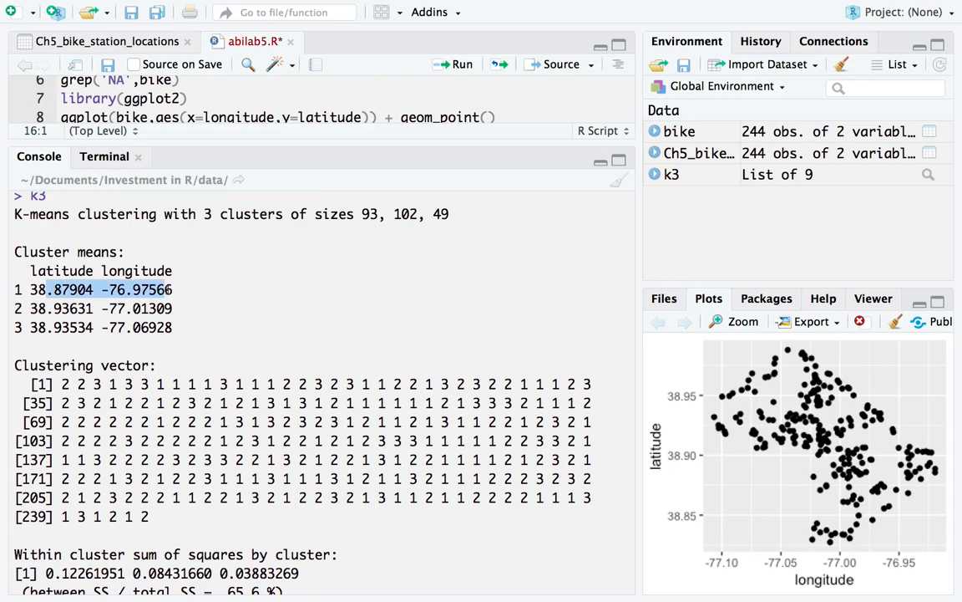
Examine the mean latitude and longitude of all three clusters in the k3 output
{"action": "left_click_drag", "start_coordinate": [45, 308], "coordinate": [186, 309]}
{"action": "left_click_drag", "start_coordinate": [88, 313], "coordinate": [157, 320]}
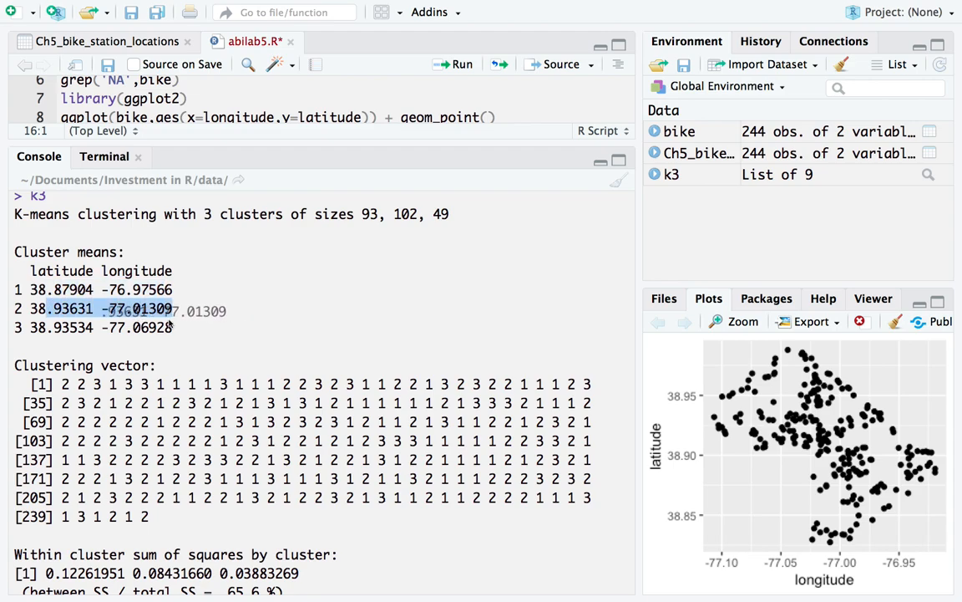
{"action": "left_click", "coordinate": [108, 303]}
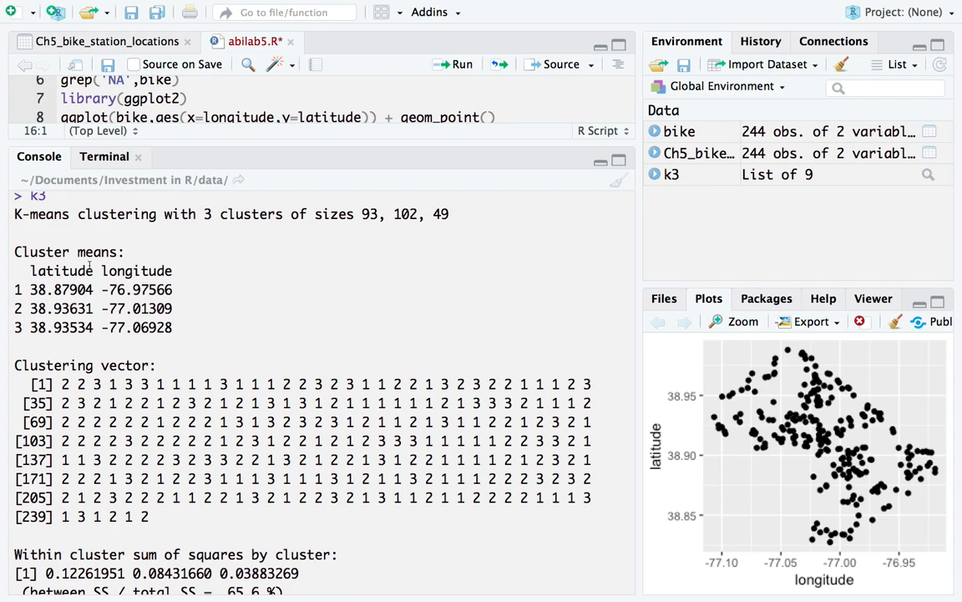
{"action": "left_click_drag", "start_coordinate": [30, 289], "coordinate": [172, 289]}
{"action": "left_click_drag", "start_coordinate": [30, 309], "coordinate": [134, 289]}
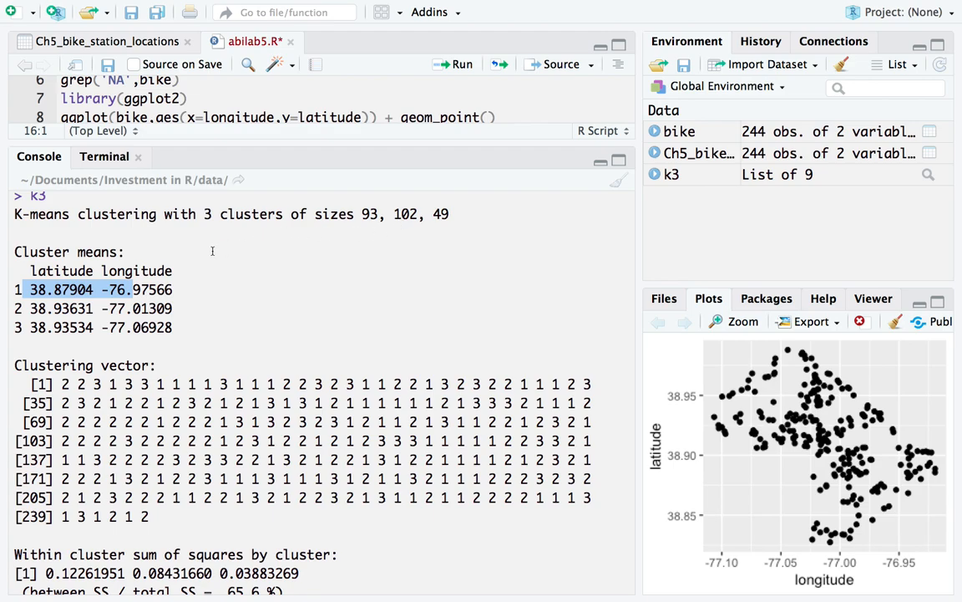
{"action": "left_click", "coordinate": [105, 266]}
{"action": "left_click_drag", "start_coordinate": [13, 289], "coordinate": [176, 338]}
{"action": "left_click", "coordinate": [175, 338]}
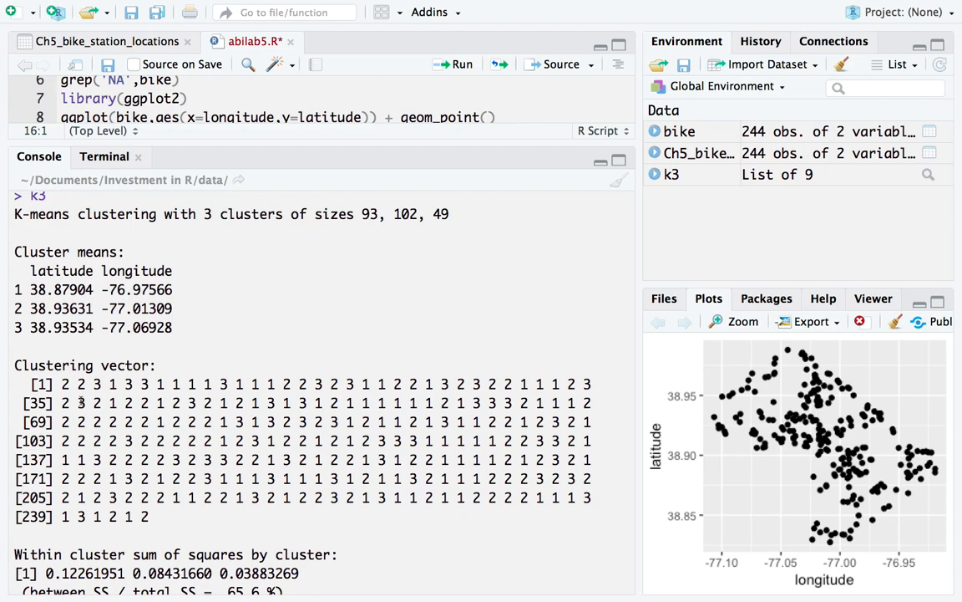
Compare the first three entries of the clustering vector with the cluster means they refer to
{"action": "scroll", "coordinate": [55, 352], "scroll_direction": "down", "scroll_amount": 4}
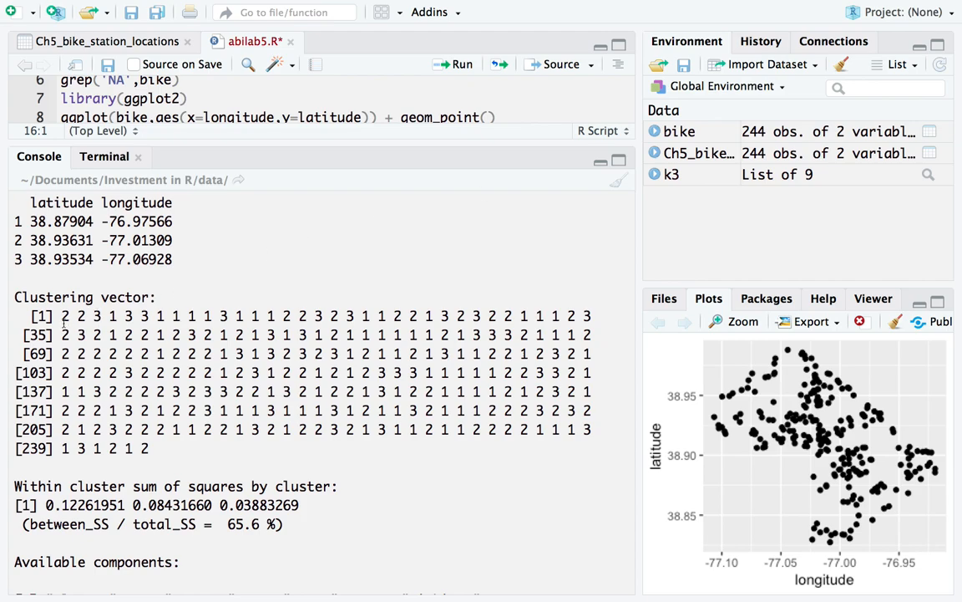
{"action": "left_click_drag", "start_coordinate": [62, 316], "coordinate": [71, 314]}
{"action": "scroll", "coordinate": [61, 284], "scroll_direction": "up", "scroll_amount": 2}
{"action": "left_click_drag", "start_coordinate": [32, 268], "coordinate": [177, 270]}
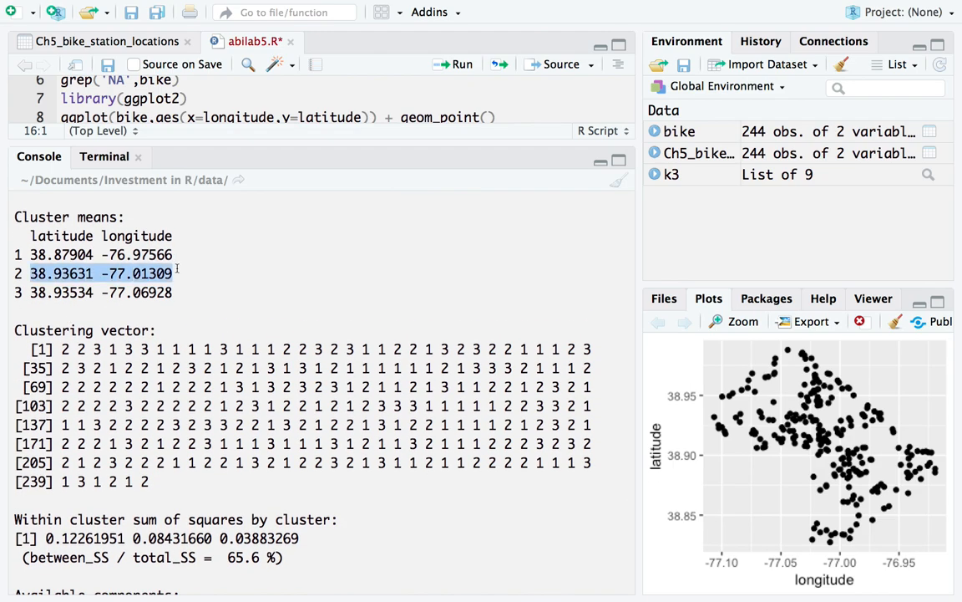
{"action": "left_click", "coordinate": [69, 348]}
{"action": "left_click_drag", "start_coordinate": [62, 349], "coordinate": [69, 345]}
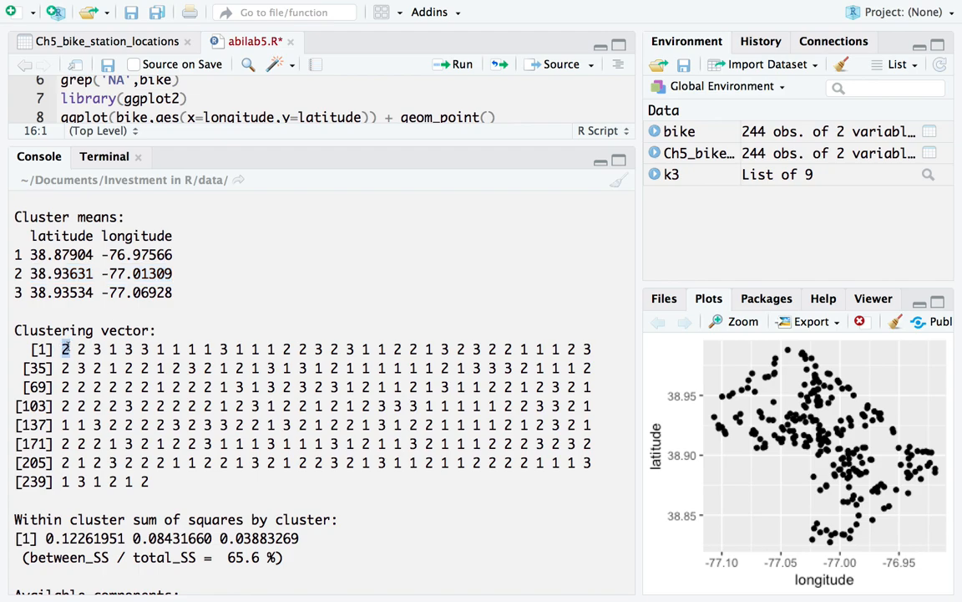
{"action": "left_click", "coordinate": [63, 355]}
{"action": "mouse_move", "coordinate": [31, 273]}
{"action": "left_mouse_down"}
{"action": "mouse_move", "coordinate": [172, 293]}
{"action": "mouse_move", "coordinate": [177, 273]}
{"action": "mouse_move", "coordinate": [31, 274]}
{"action": "left_mouse_up"}
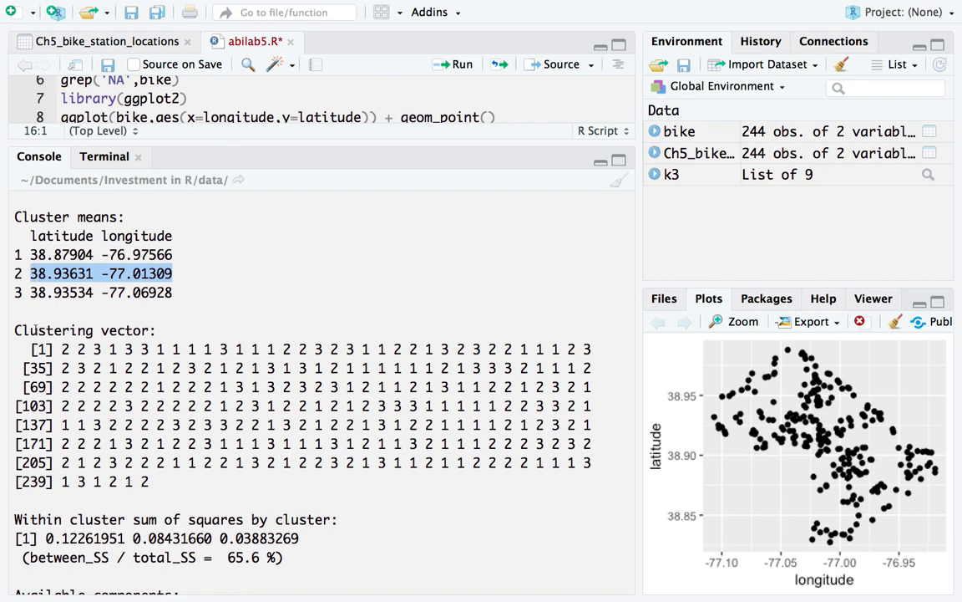
{"action": "left_click_drag", "start_coordinate": [60, 349], "coordinate": [70, 350]}
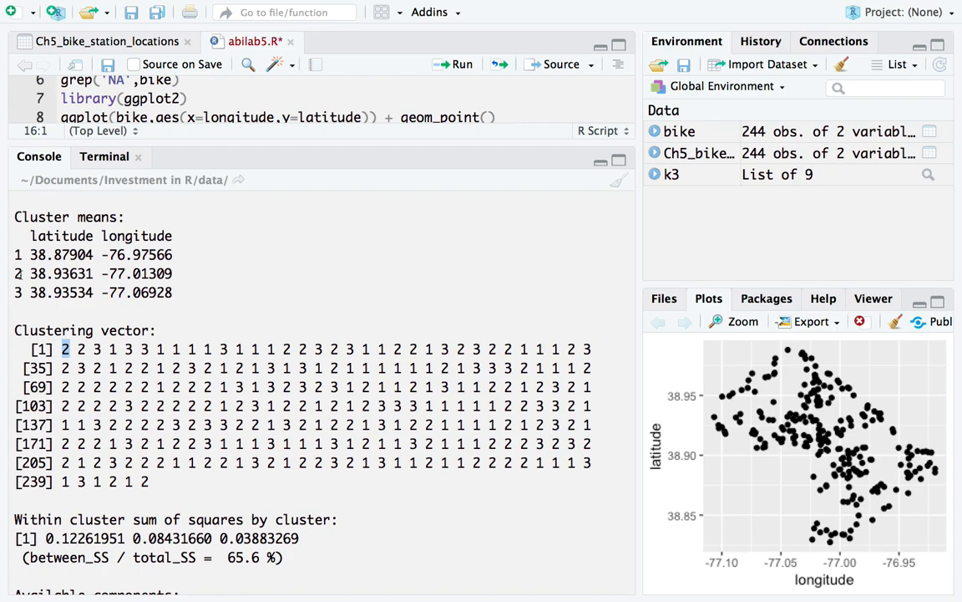
{"action": "left_click_drag", "start_coordinate": [78, 349], "coordinate": [85, 349]}
{"action": "left_click_drag", "start_coordinate": [92, 349], "coordinate": [99, 350]}
{"action": "left_click_drag", "start_coordinate": [31, 293], "coordinate": [176, 294]}
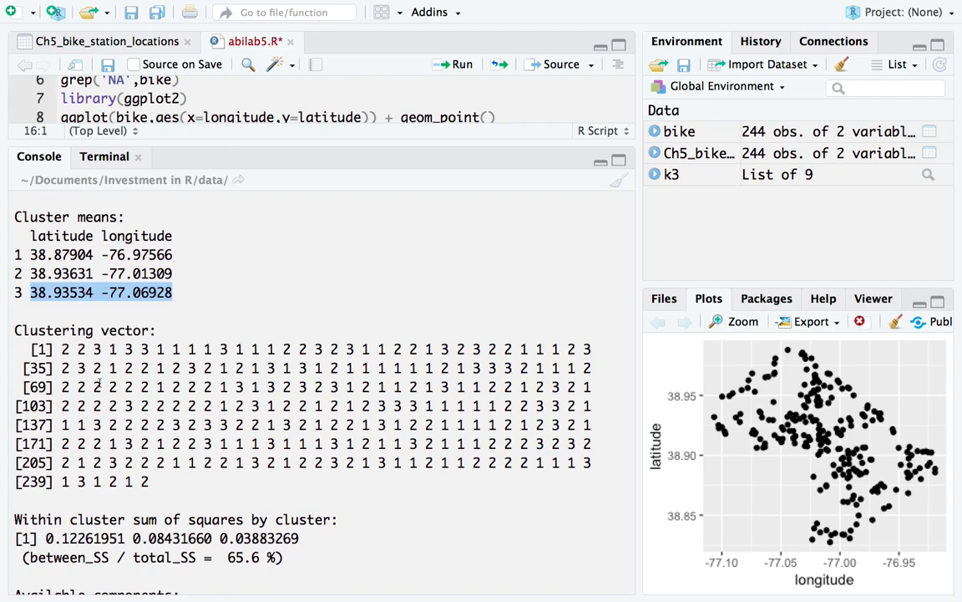
Examine the within-cluster sum of squares and the between_SS / total_SS ratio in the k3 output
{"action": "scroll", "coordinate": [147, 388], "scroll_direction": "down", "scroll_amount": 3}
{"action": "scroll", "coordinate": [191, 393], "scroll_direction": "down", "scroll_amount": 1}
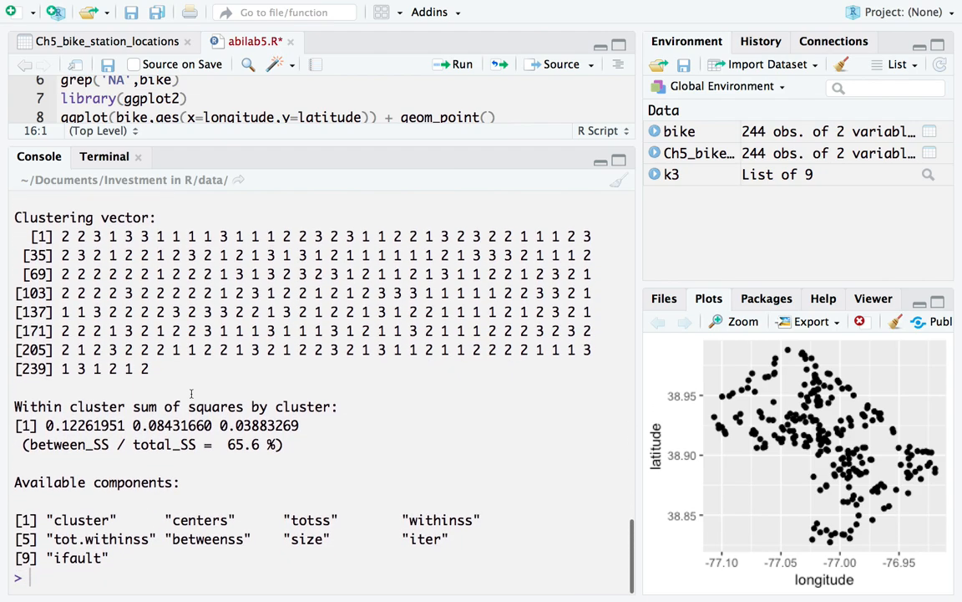
{"action": "double_click", "coordinate": [232, 444]}
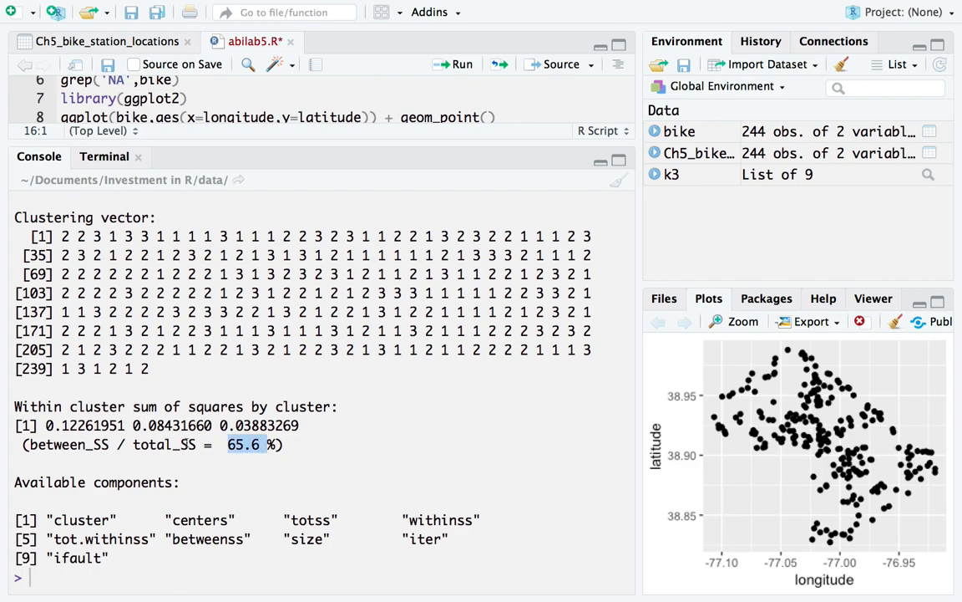
{"action": "double_click", "coordinate": [73, 445]}
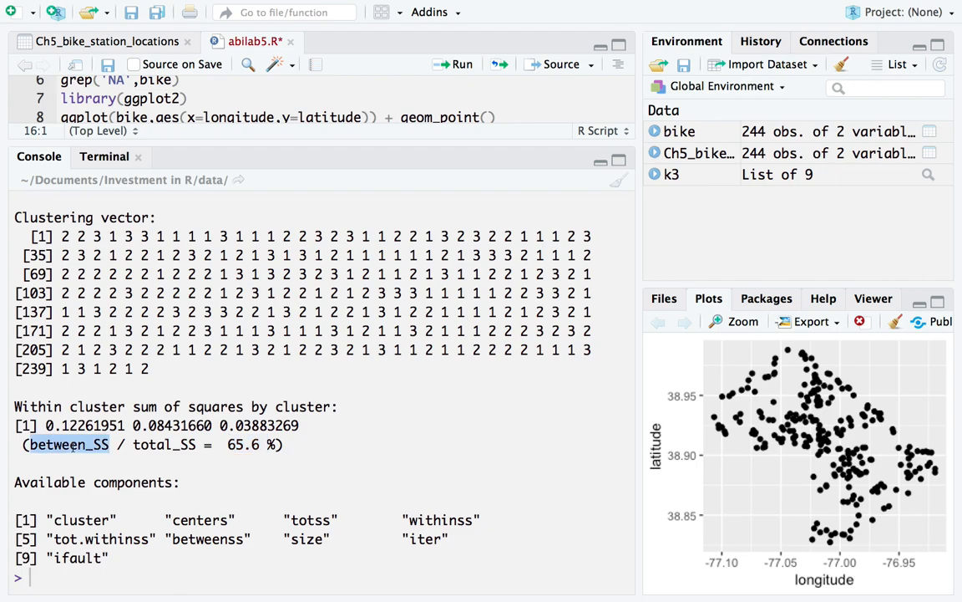
{"action": "left_click", "coordinate": [73, 445]}
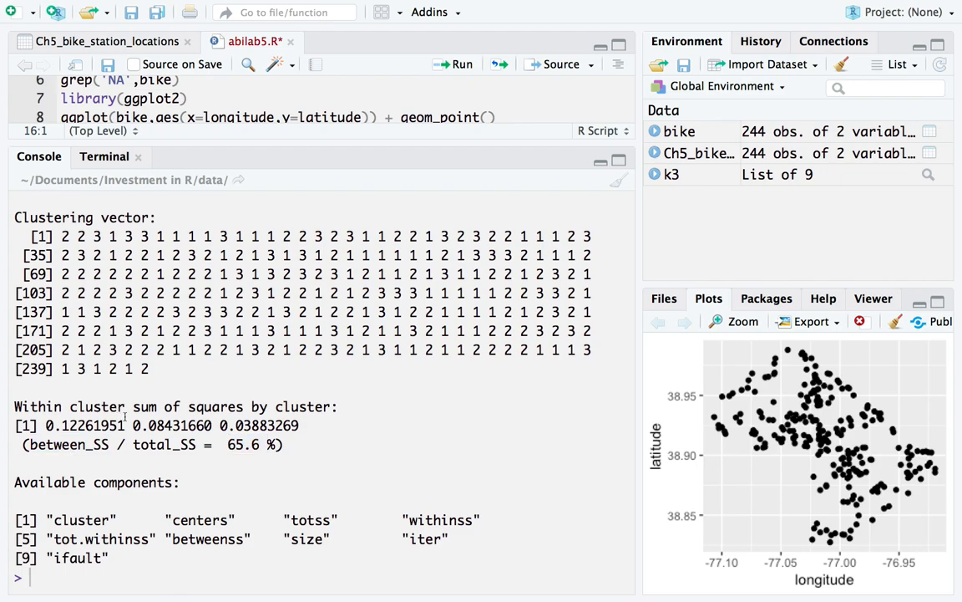
{"action": "left_click_drag", "start_coordinate": [45, 425], "coordinate": [140, 425]}
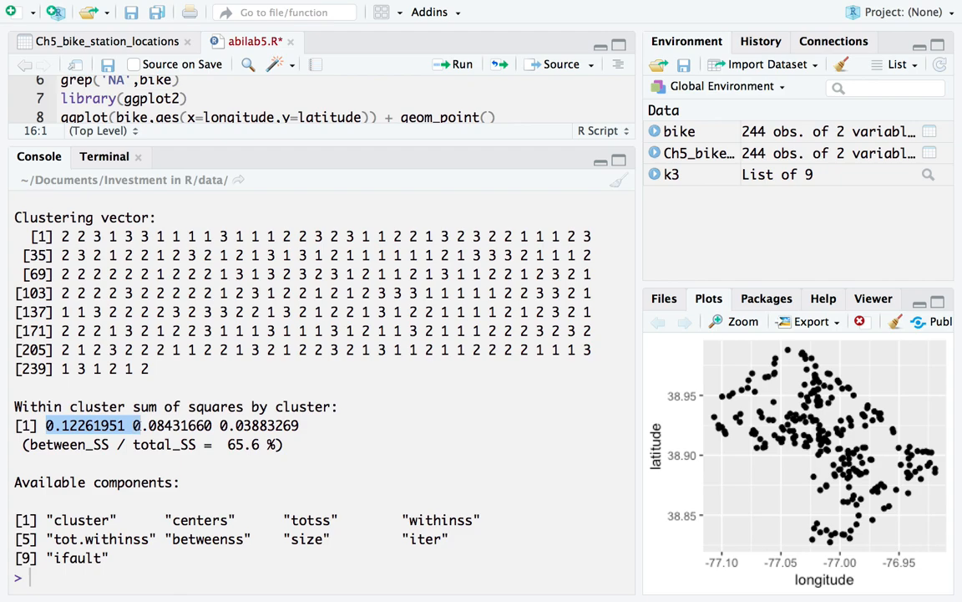
{"action": "left_click", "coordinate": [141, 425]}
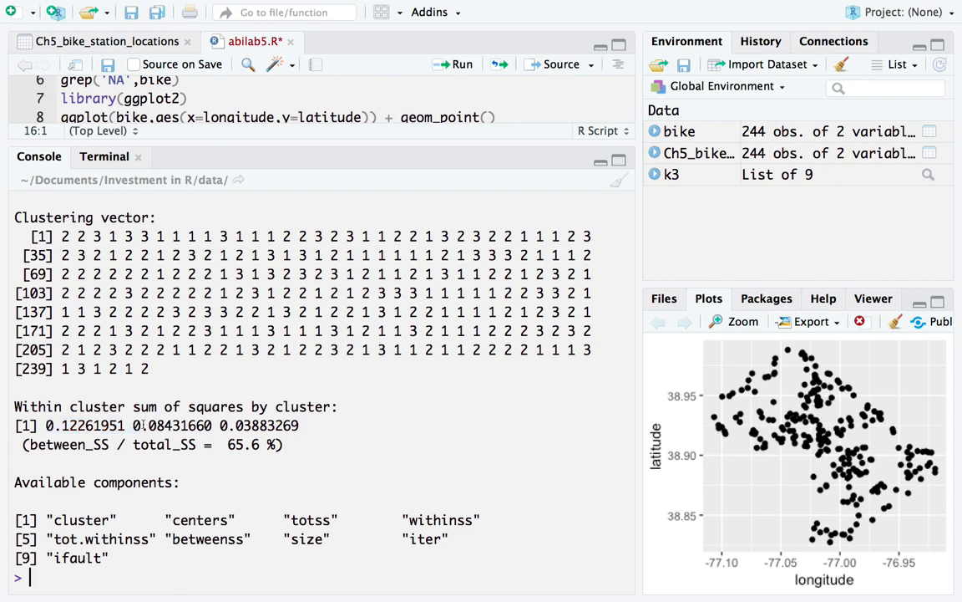
{"action": "double_click", "coordinate": [172, 426]}
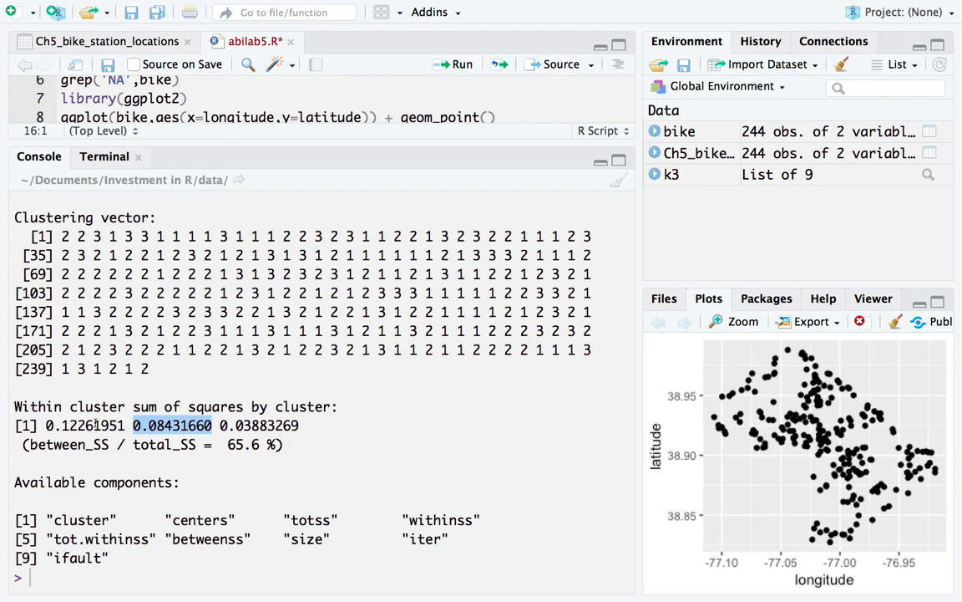
{"action": "double_click", "coordinate": [74, 445]}
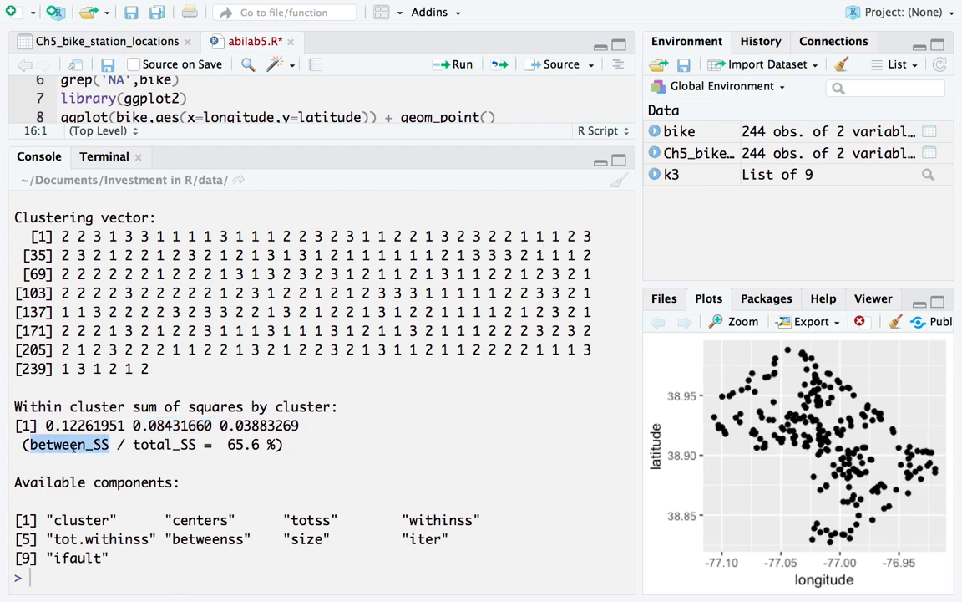
{"action": "left_click", "coordinate": [152, 444]}
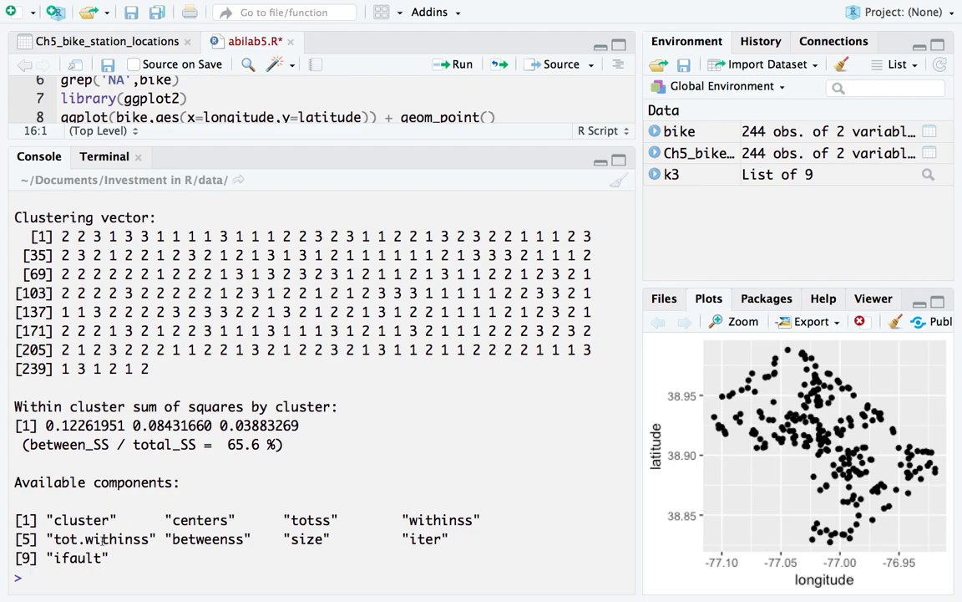
Review the available components of k3, such as cluster, totss and withinss, against the rest of the output
{"action": "double_click", "coordinate": [84, 520]}
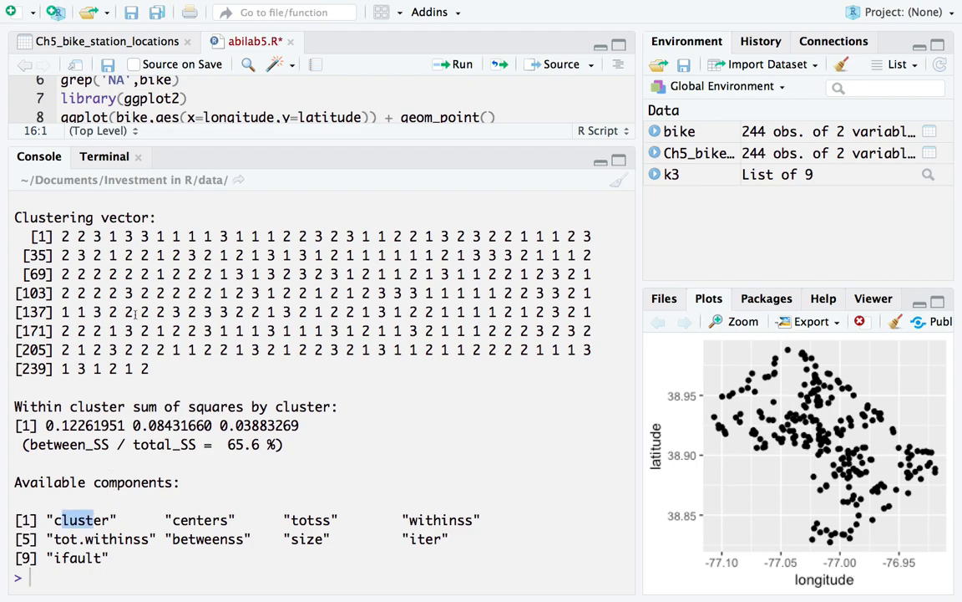
{"action": "scroll", "coordinate": [133, 309], "scroll_direction": "up", "scroll_amount": 5}
{"action": "scroll", "coordinate": [81, 368], "scroll_direction": "down", "scroll_amount": 5}
{"action": "scroll", "coordinate": [144, 506], "scroll_direction": "up", "scroll_amount": 3}
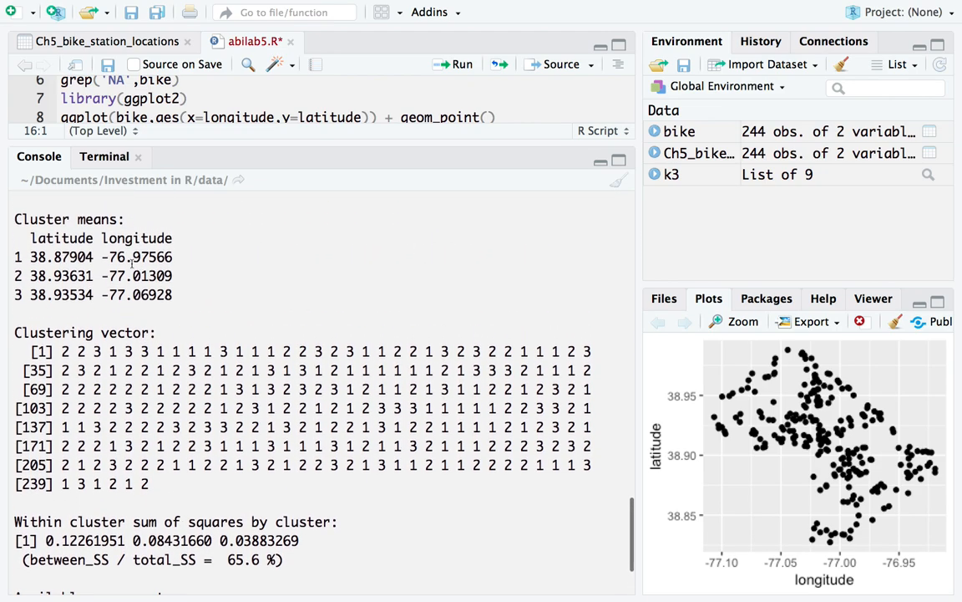
{"action": "scroll", "coordinate": [112, 232], "scroll_direction": "down", "scroll_amount": 3}
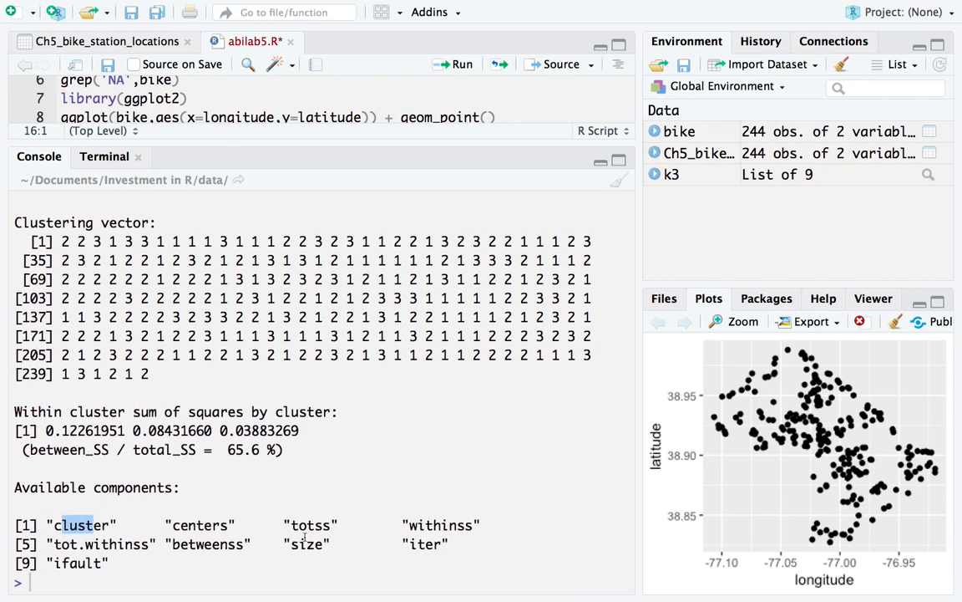
{"action": "left_click_drag", "start_coordinate": [291, 524], "coordinate": [331, 525]}
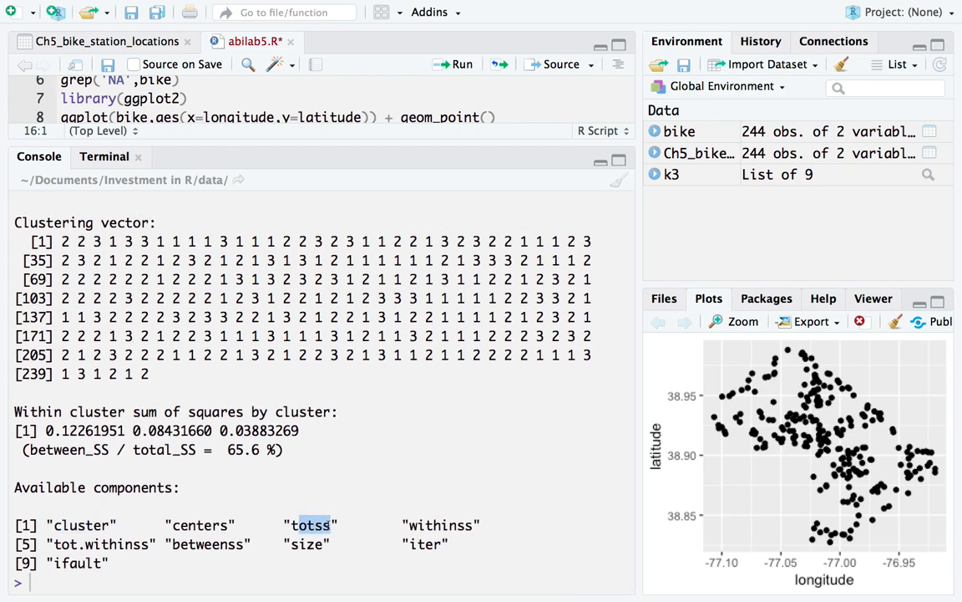
{"action": "left_click", "coordinate": [436, 525]}
{"action": "scroll", "coordinate": [399, 472], "scroll_direction": "down", "scroll_amount": 1}
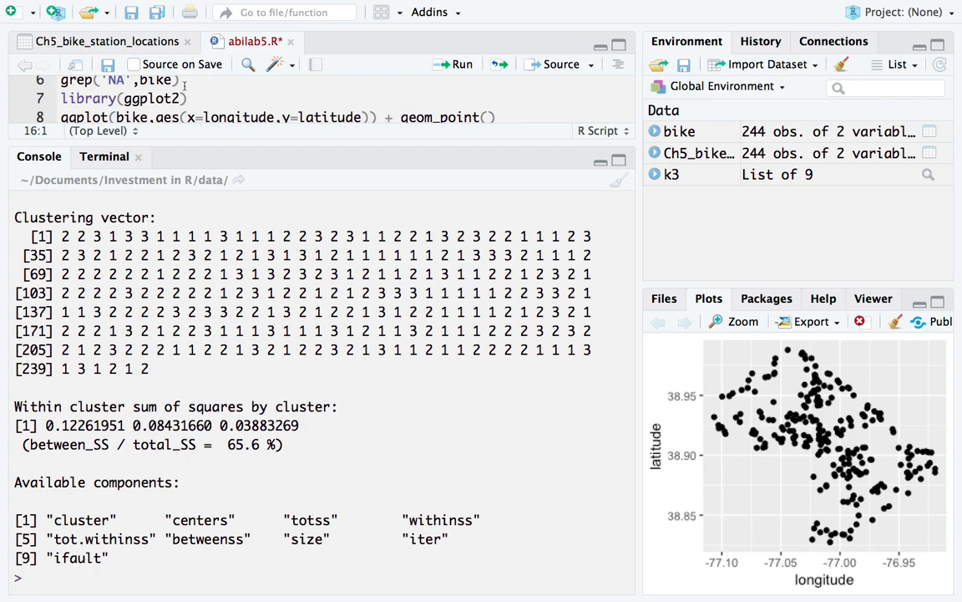
Enlarge the script pane, and check the slides on interpreting the model output and explaining the error
{"action": "left_click_drag", "start_coordinate": [177, 145], "coordinate": [182, 264]}
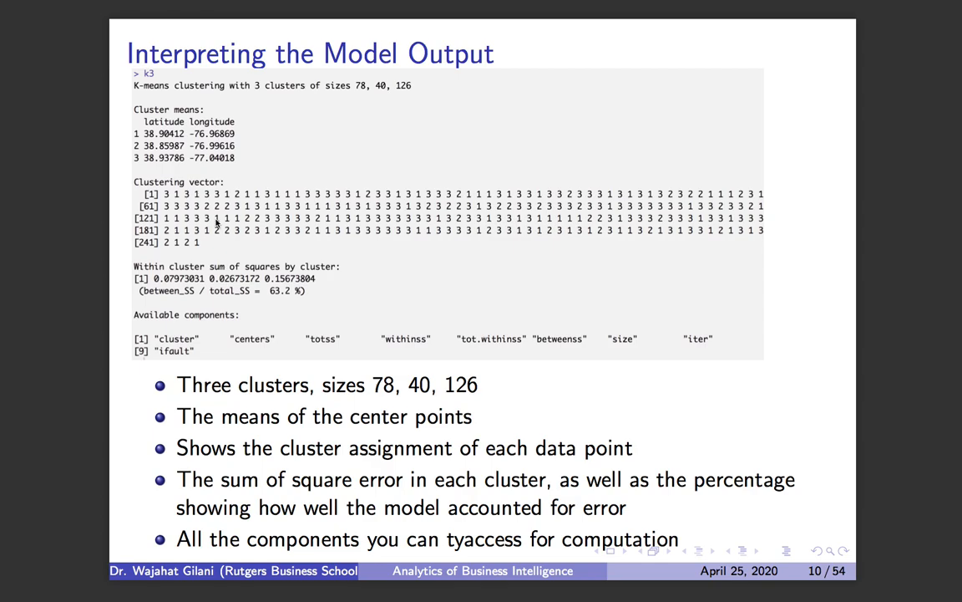
{"action": "key", "text": "Right"}
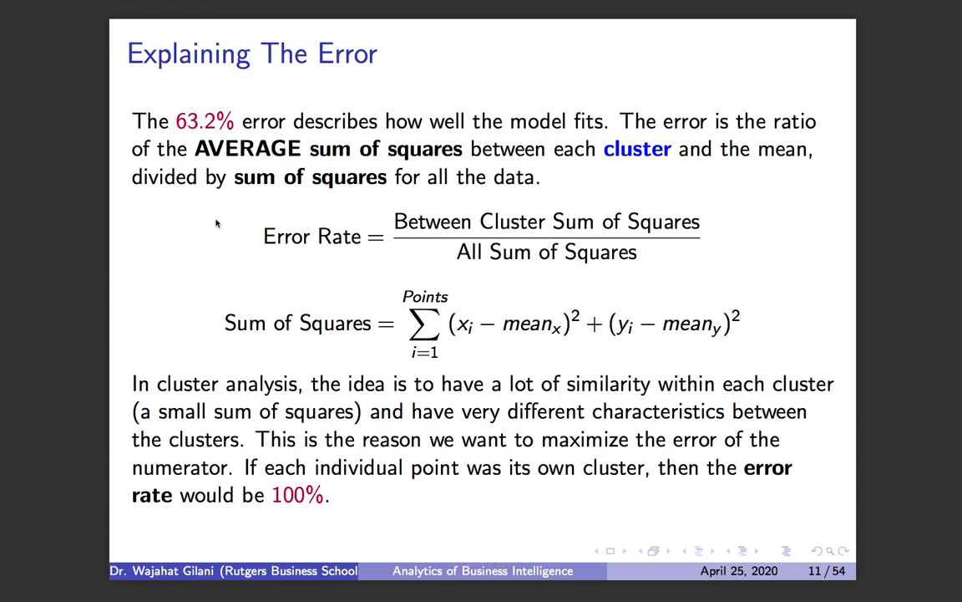
{"action": "key", "text": "Left"}
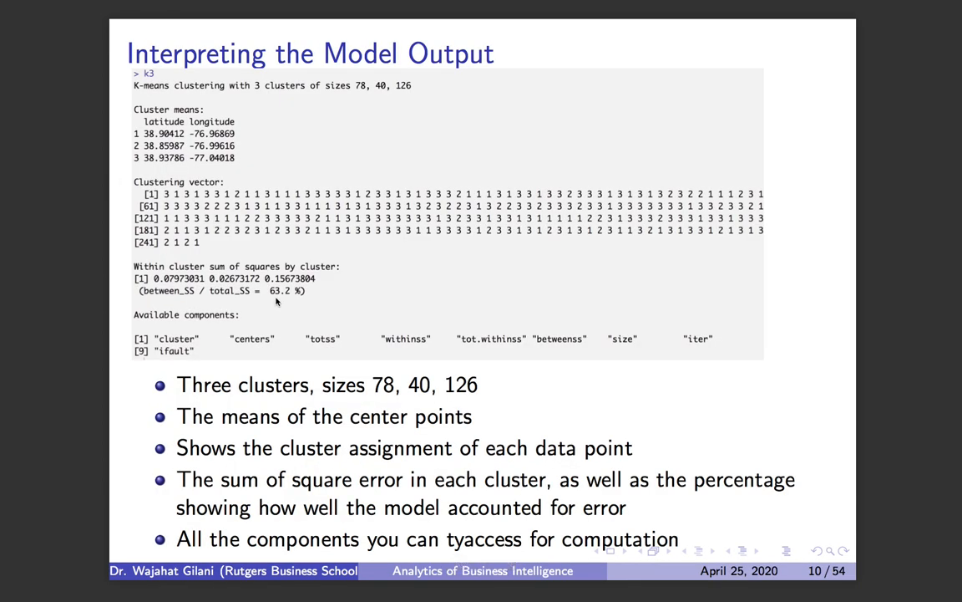
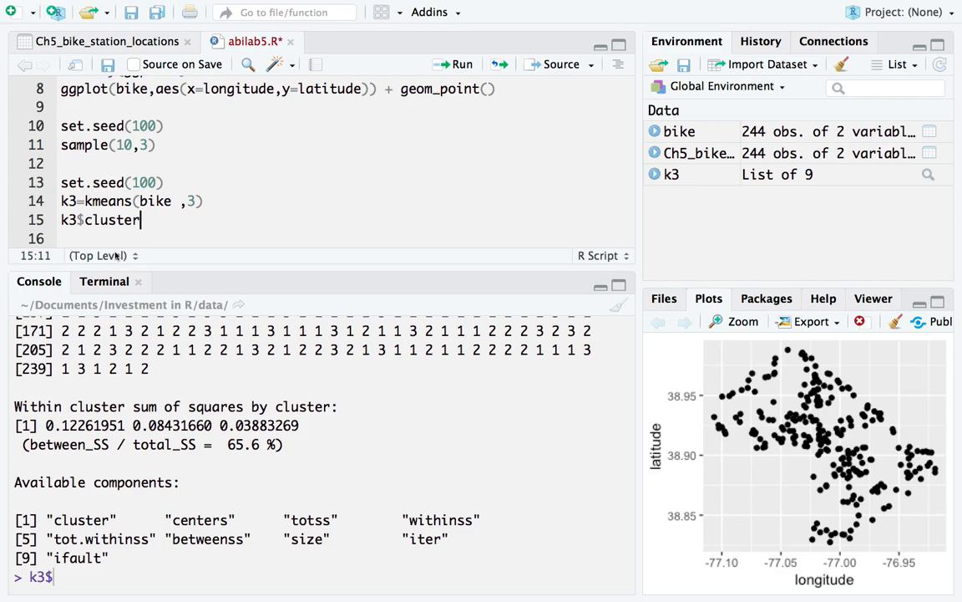
Run k3$cluster from the script to print the cluster assignment of each station
{"action": "key", "text": "ctrl+Return"}
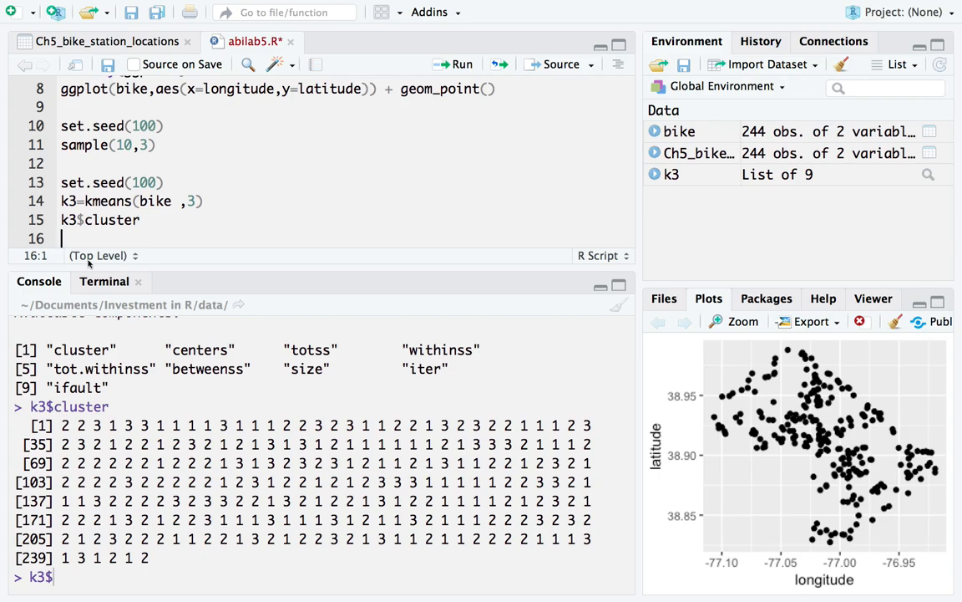
Copy the clus3 column and colour-coded ggplot code from the Visualize The Clusters slide into the script below k3$cluster
{"action": "key", "text": "ctrl+Right"}
{"action": "key", "text": "ctrl+Left"}
{"action": "key", "text": "ctrl+Left"}
{"action": "left_click_drag", "start_coordinate": [135, 187], "coordinate": [334, 242]}
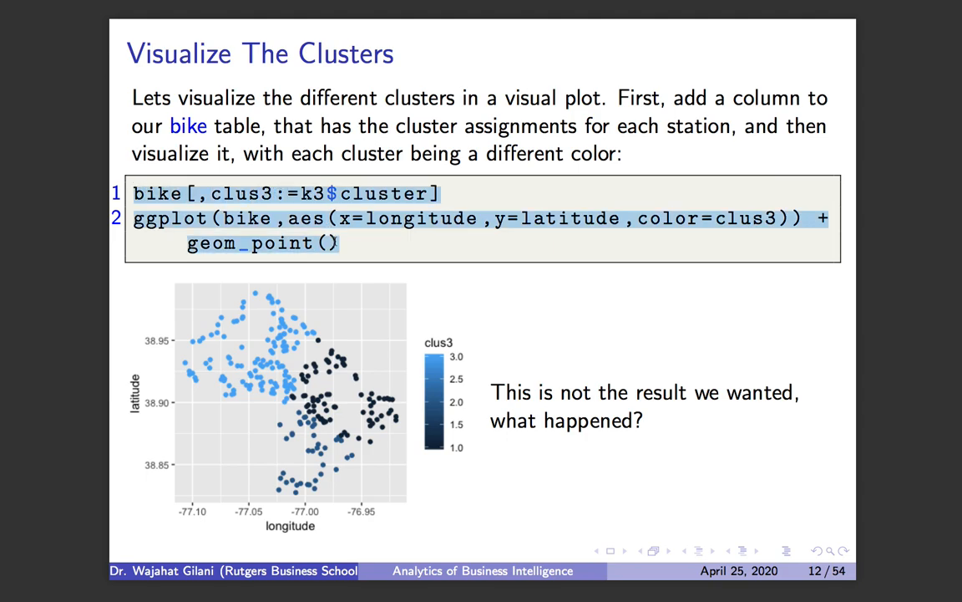
{"action": "key", "text": "ctrl+Right"}
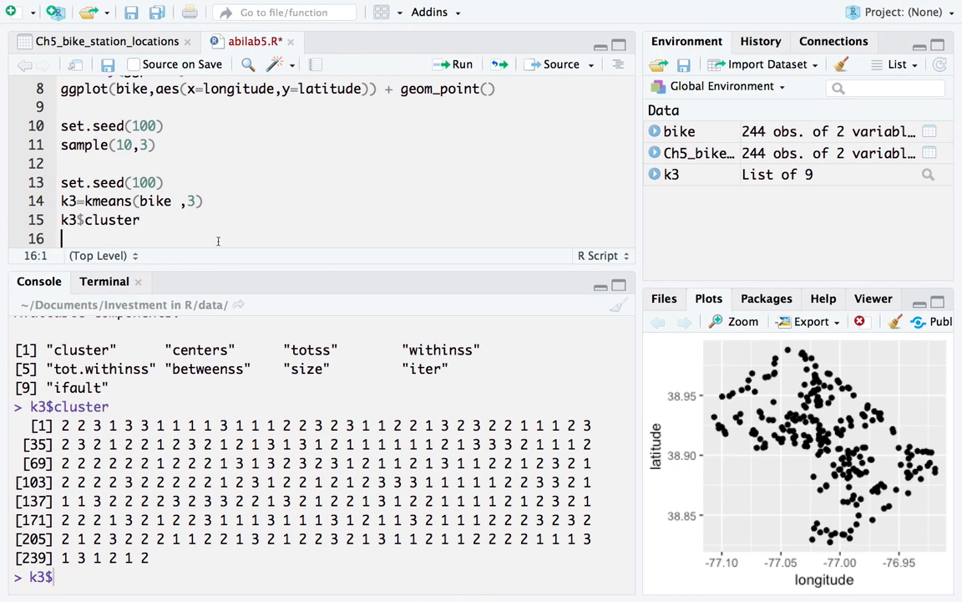
{"action": "key", "text": "Return"}
{"action": "key", "text": "Return"}
{"action": "key", "text": "Up"}
{"action": "key", "text": "super+v"}
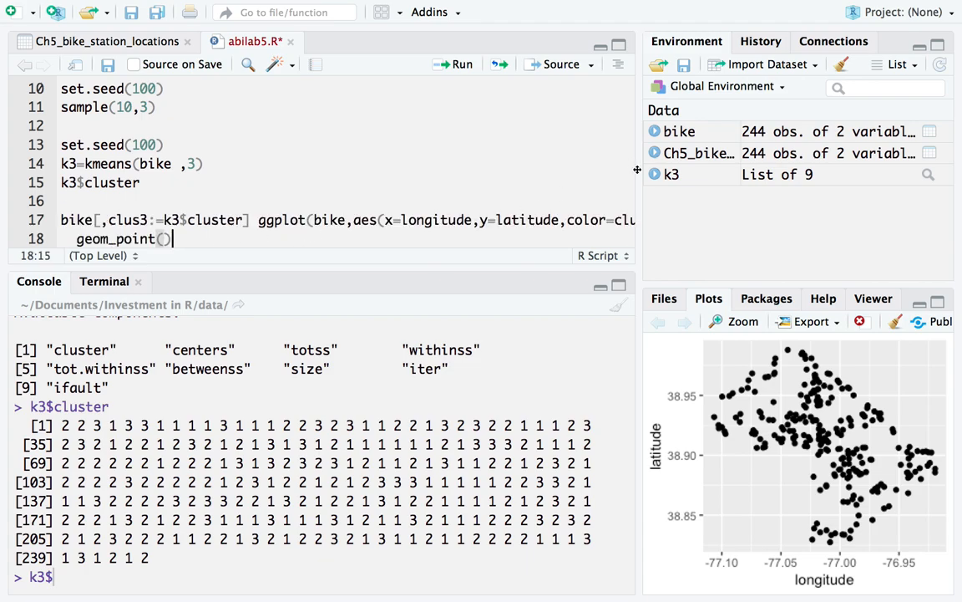
Put the ggplot call on its own line after bike[,clus3:=k3$cluster], and widen the script pane to fit it
{"action": "left_click_drag", "start_coordinate": [637, 170], "coordinate": [728, 167]}
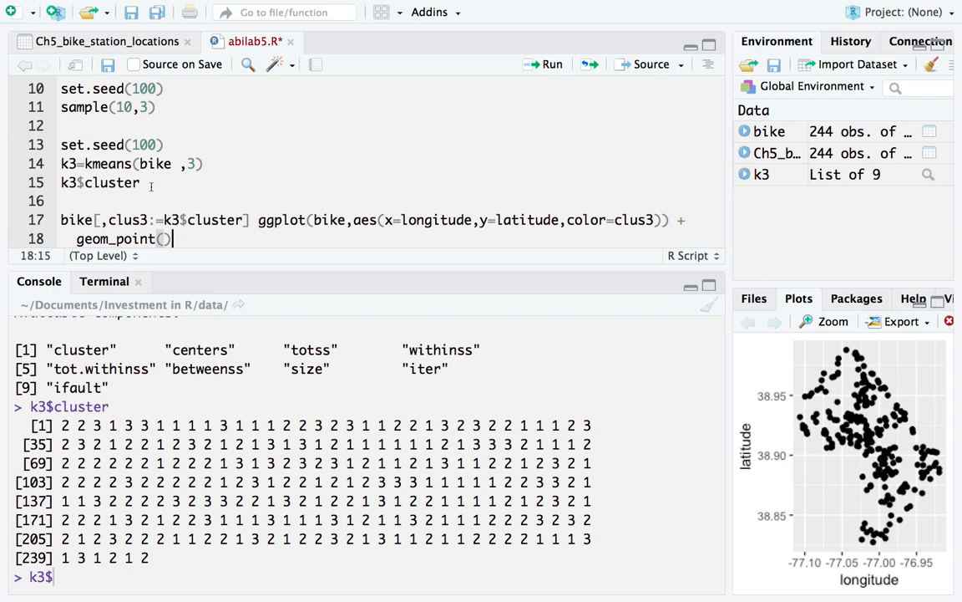
{"action": "left_click", "coordinate": [257, 220]}
{"action": "key", "text": "Return"}
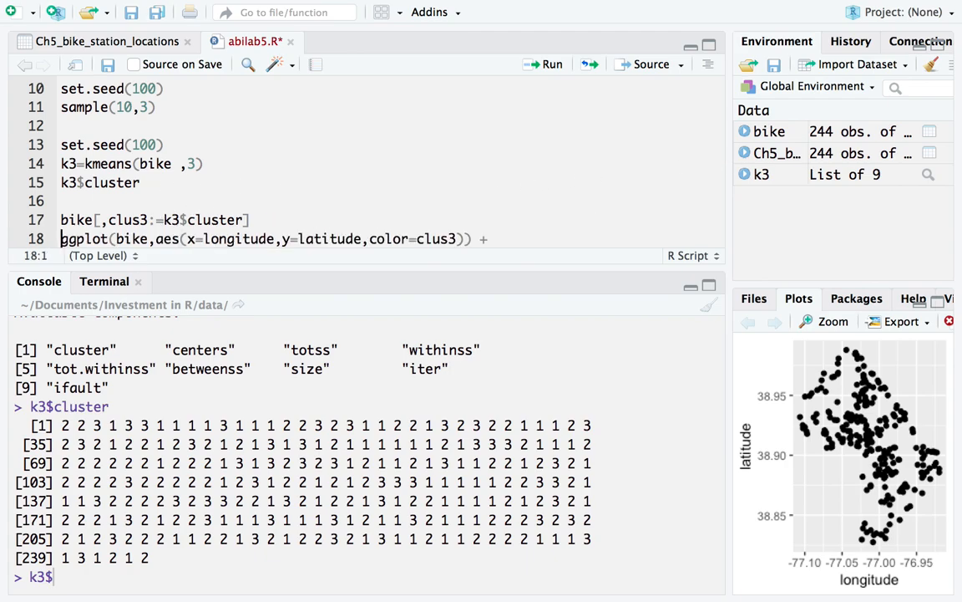
{"action": "scroll", "coordinate": [315, 187], "scroll_direction": "down", "scroll_amount": 1}
{"action": "left_click_drag", "start_coordinate": [730, 155], "coordinate": [668, 152]}
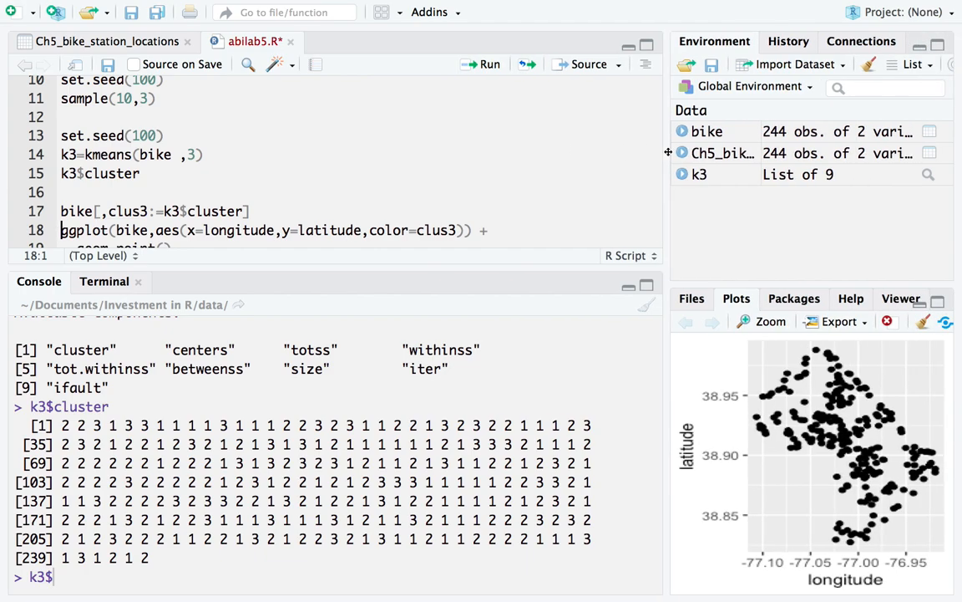
Join geom_point() onto the end of the ggplot line so the whole plotting call sits on line 18
{"action": "scroll", "coordinate": [601, 136], "scroll_direction": "down", "scroll_amount": 1}
{"action": "left_click", "coordinate": [77, 220]}
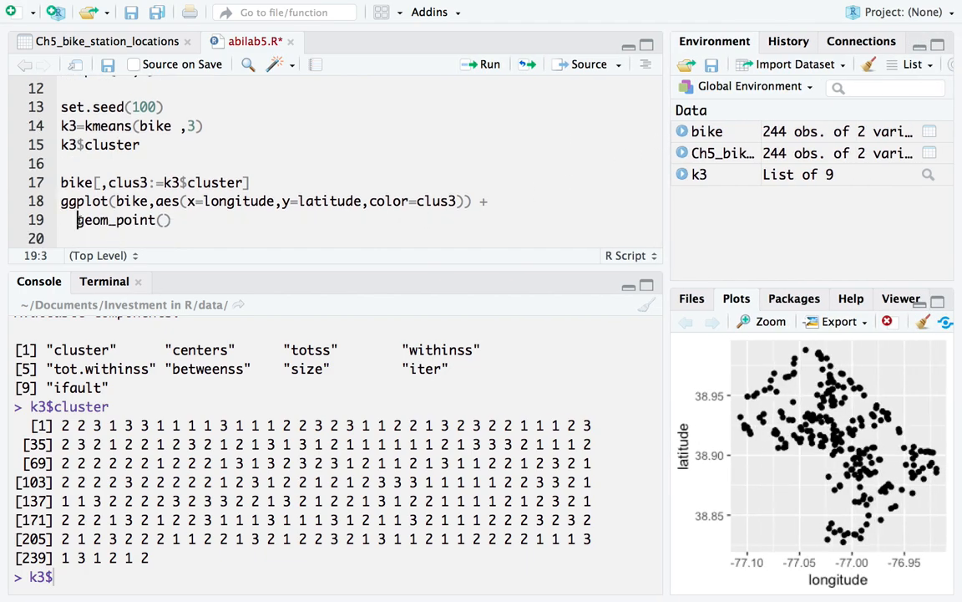
{"action": "key", "text": "BackSpace"}
{"action": "key", "text": "BackSpace"}
{"action": "key", "text": "BackSpace"}
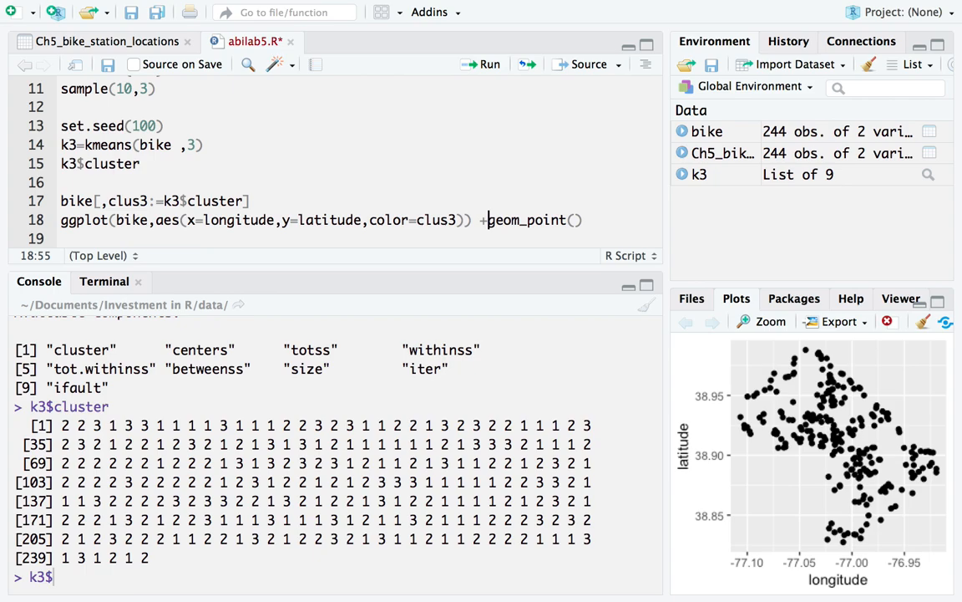
Run bike[,clus3:=k3$cluster] from the script to add the cluster assignments to the bike table
{"action": "left_click", "coordinate": [156, 200]}
{"action": "key", "text": "Left"}
{"action": "key", "text": "Left"}
{"action": "key", "text": "ctrl+Return"}
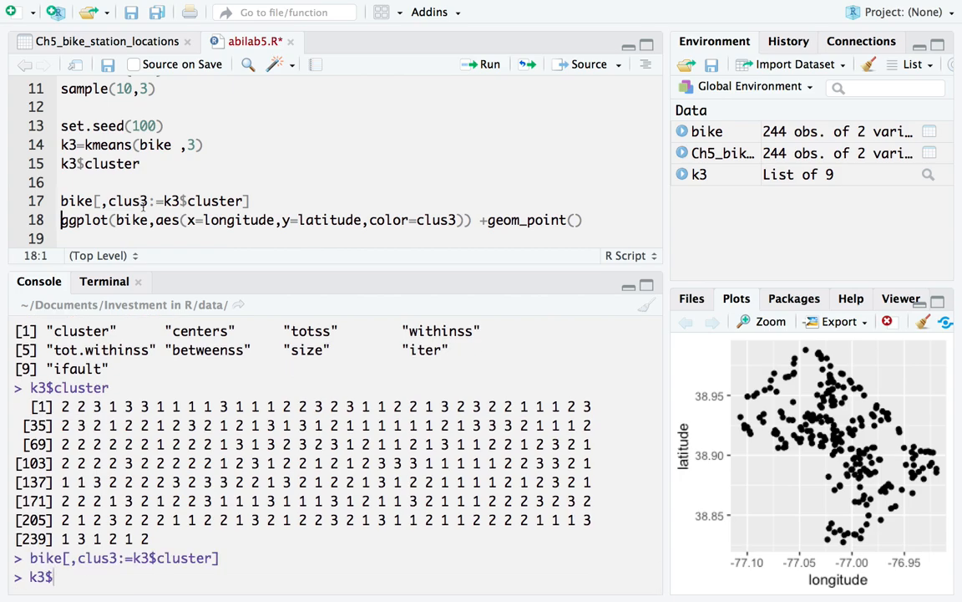
Replace the leftover text in the console and print the k3 model summary
{"action": "key", "text": "BackSpace"}
{"action": "key", "text": "BackSpace"}
{"action": "key", "text": "BackSpace"}
{"action": "type", "text": "k3"}
{"action": "key", "text": "Return"}
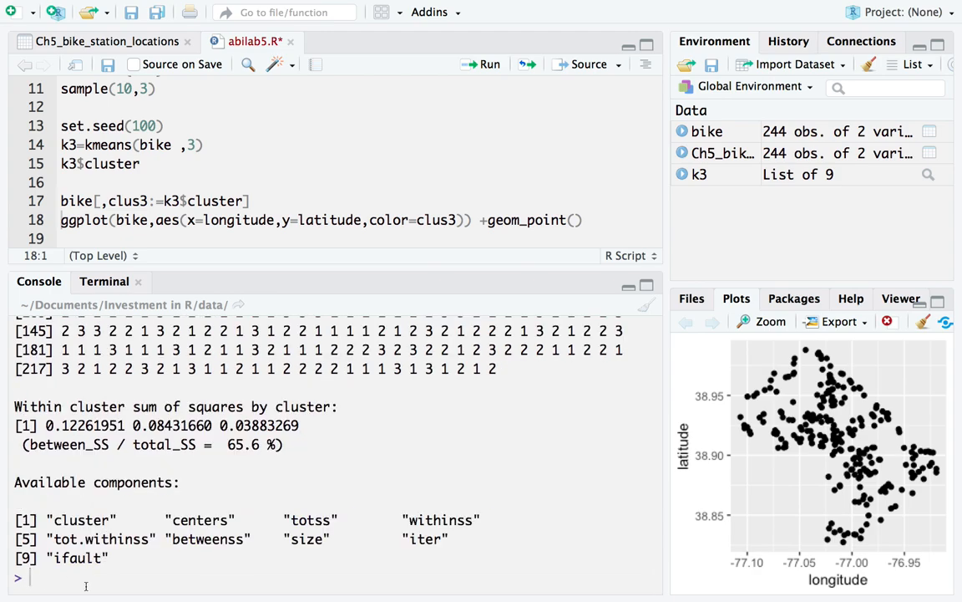
Print the bike table in the console and check its clus3 column
{"action": "type", "text": "bike"}
{"action": "key", "text": "Return"}
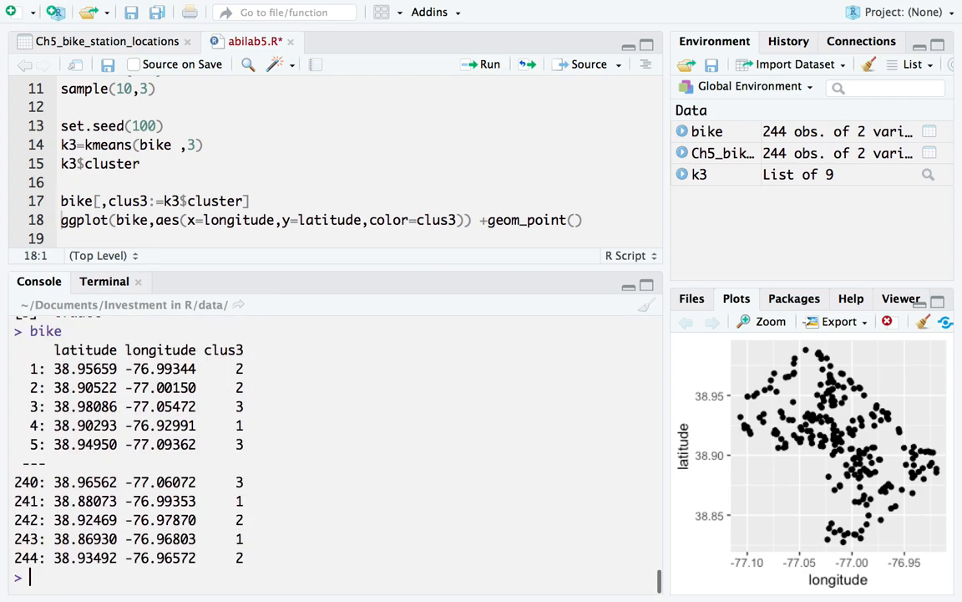
{"action": "scroll", "coordinate": [165, 438], "scroll_direction": "up", "scroll_amount": 2}
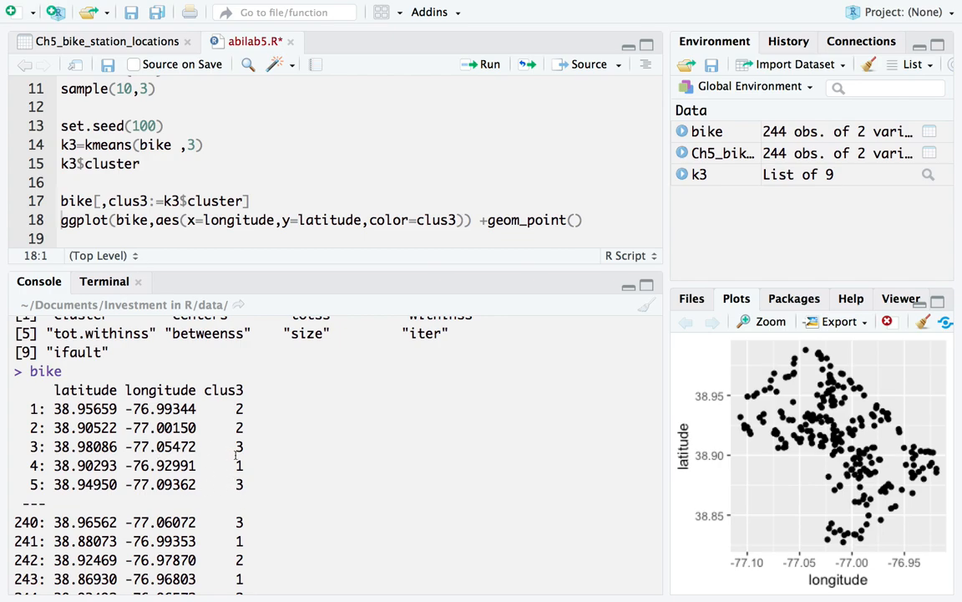
{"action": "scroll", "coordinate": [143, 426], "scroll_direction": "down", "scroll_amount": 2}
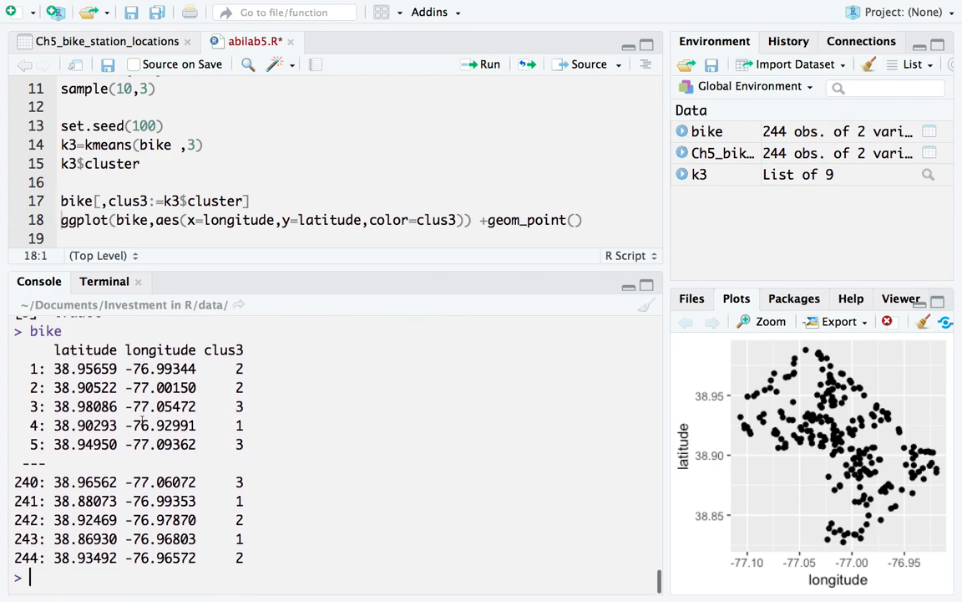
{"action": "scroll", "coordinate": [208, 458], "scroll_direction": "up", "scroll_amount": 4}
Run the ggplot call coloured by clus3, and open the plot enlarged in its own window
{"action": "left_click", "coordinate": [209, 219]}
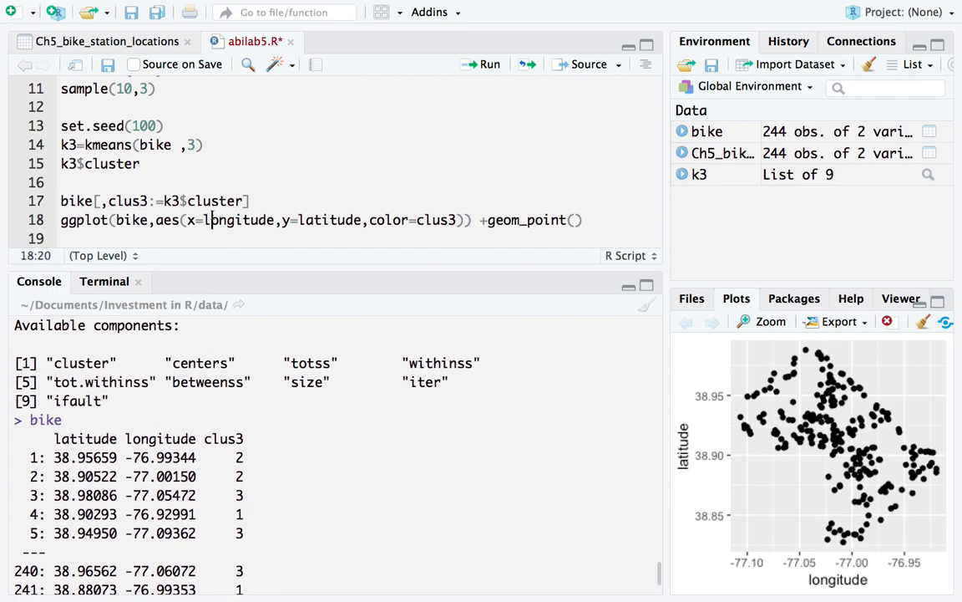
{"action": "left_click", "coordinate": [221, 219]}
{"action": "key", "text": "ctrl+Return"}
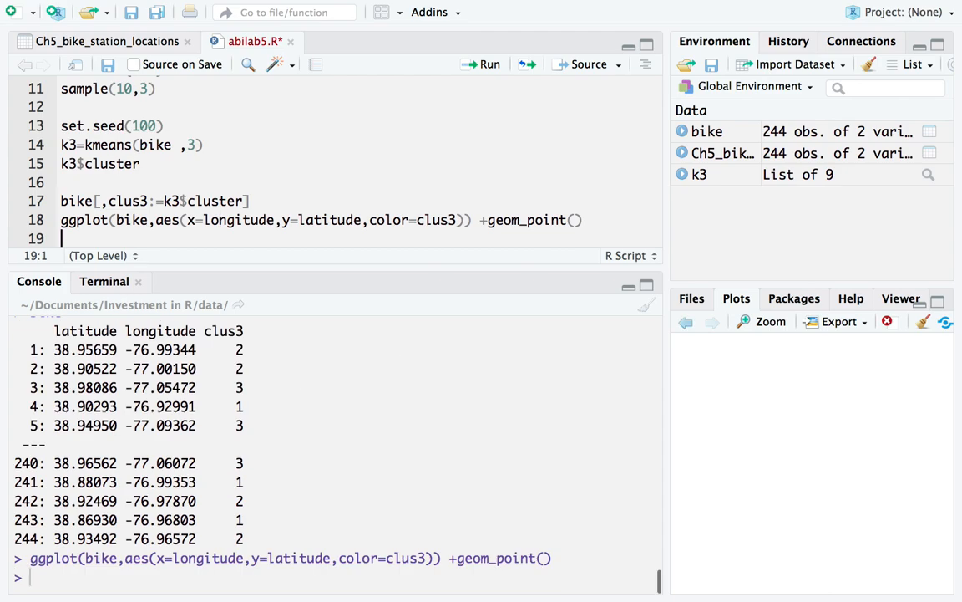
{"action": "left_click", "coordinate": [764, 321]}
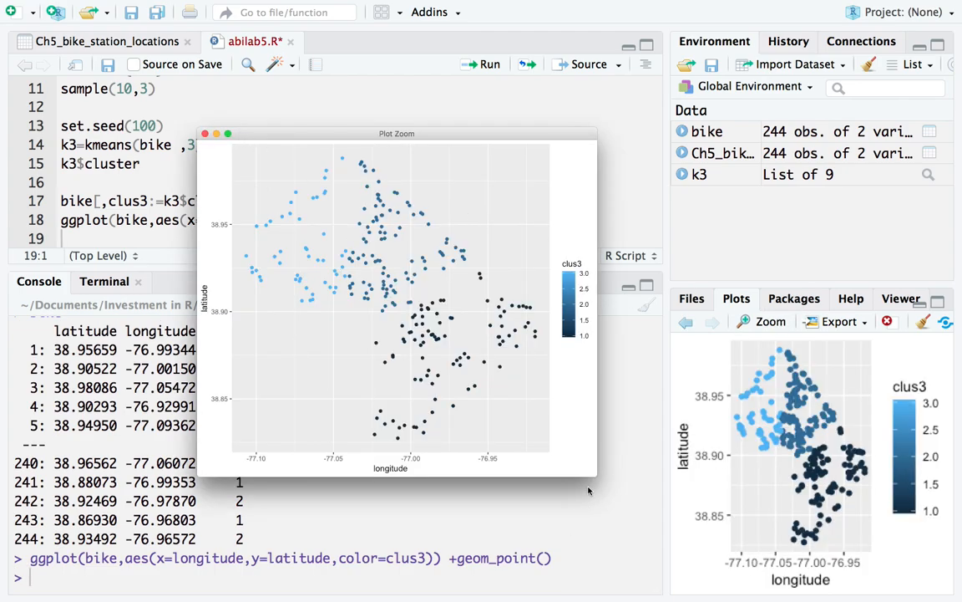
{"action": "left_click_drag", "start_coordinate": [596, 475], "coordinate": [734, 551]}
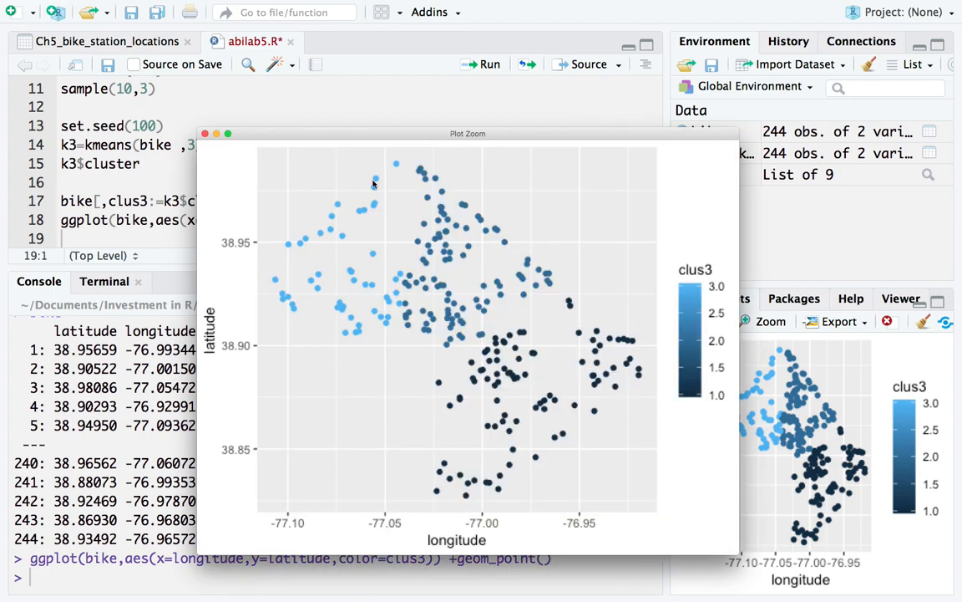
{"action": "left_click_drag", "start_coordinate": [282, 140], "coordinate": [232, 64]}
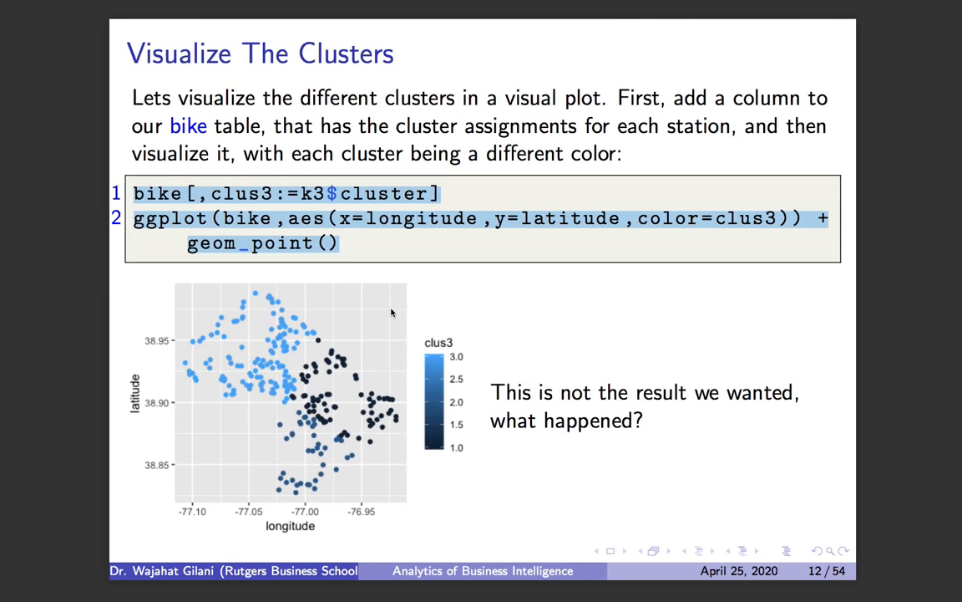
Switch to the slides and read the Visualize The Clusters slide on whether clus3 is numerical or categorical
{"action": "left_click", "coordinate": [392, 313]}
{"action": "key", "text": "Right"}
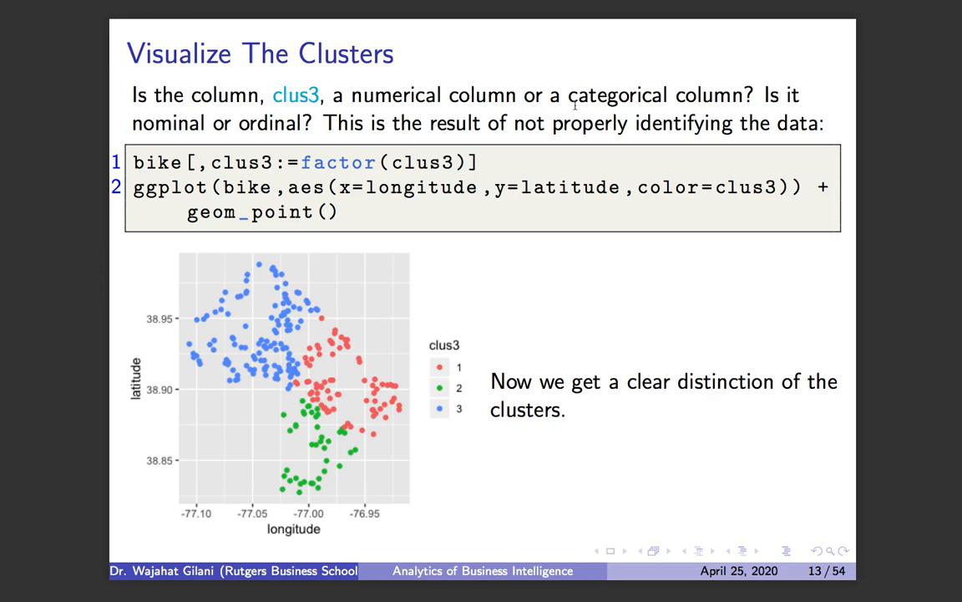
{"action": "scroll", "coordinate": [575, 106], "scroll_direction": "left", "scroll_amount": 1}
{"action": "scroll", "coordinate": [642, 123], "scroll_direction": "right", "scroll_amount": 2}
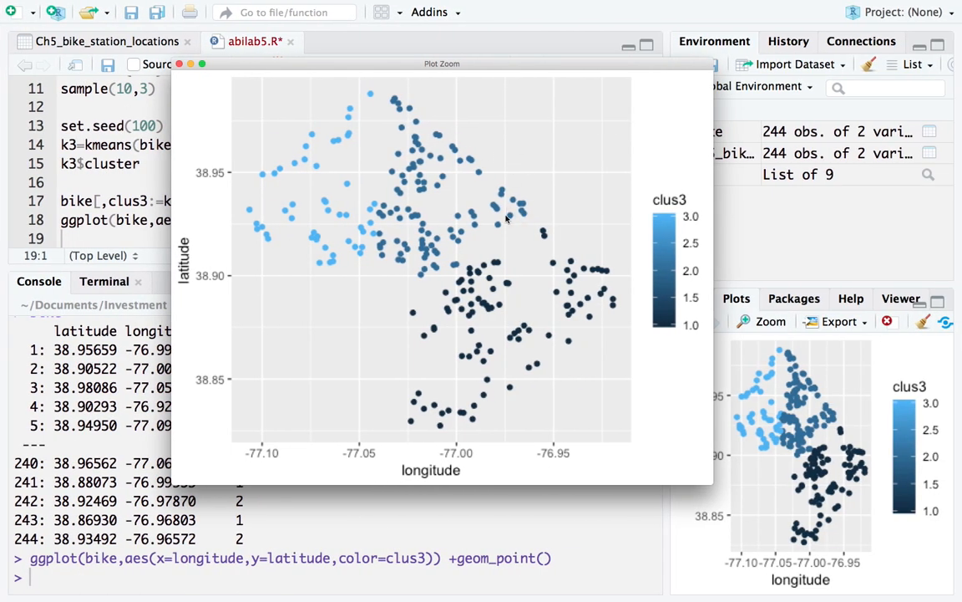
Close the enlarged plot, add str(bike) below the ggplot call, and run it to inspect the column types
{"action": "left_click", "coordinate": [178, 64]}
{"action": "type", "text": "str"}
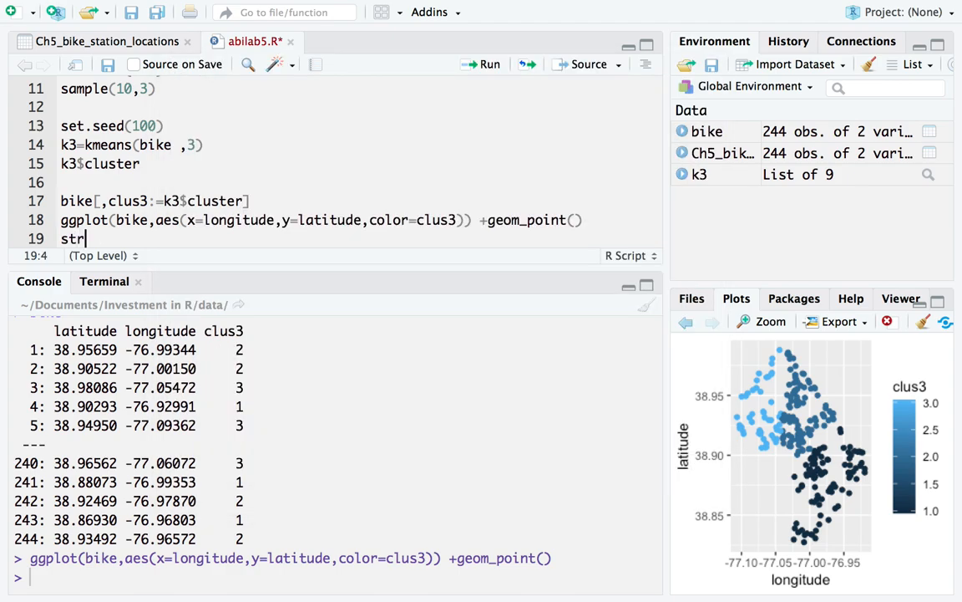
{"action": "type", "text": "(bike"}
{"action": "key", "text": "Return"}
{"action": "key", "text": "ctrl+z"}
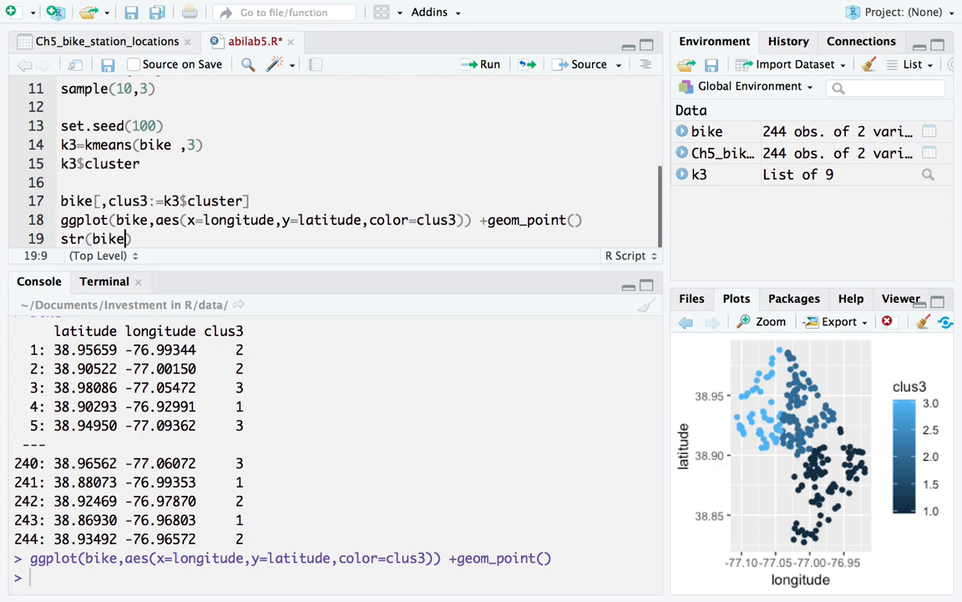
{"action": "key", "text": "ctrl+Return"}
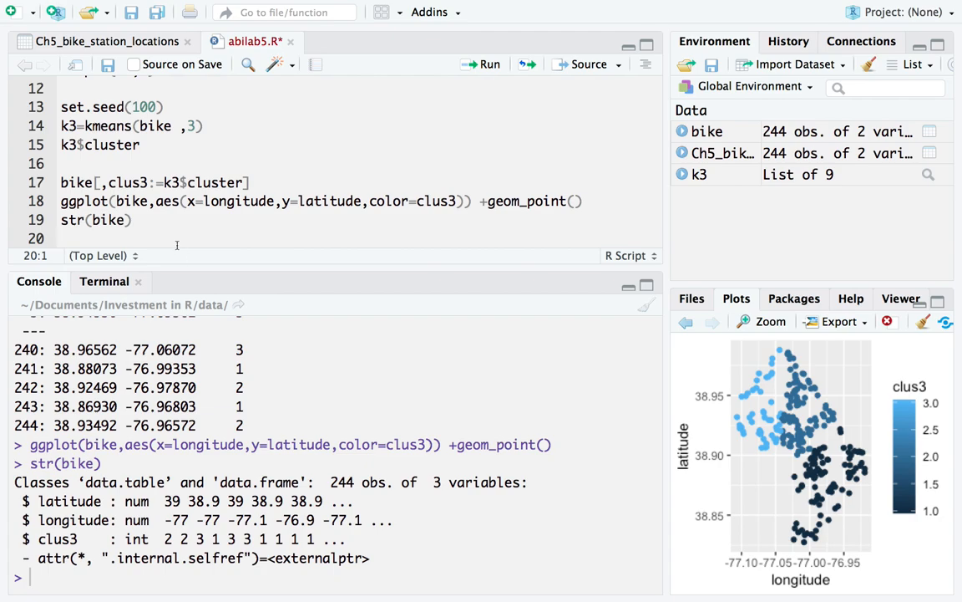
Add bike[,clus3:=factor(clus3)] below str(bike) and run it to convert the cluster column to a factor
{"action": "type", "text": "bike,clus3"}
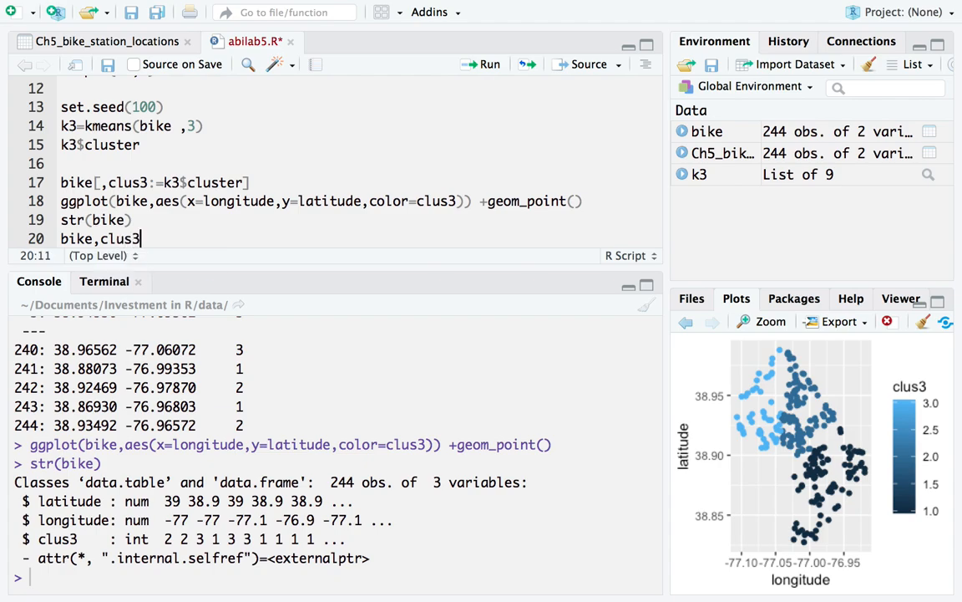
{"action": "type", "text": ":=factor(cluus3"}
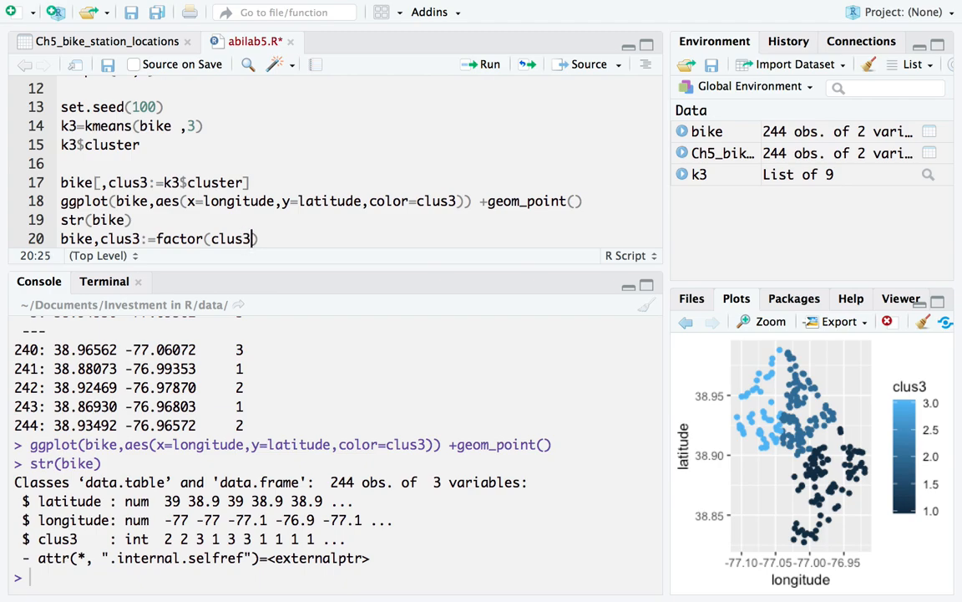
{"action": "key", "text": "Left"}
{"action": "key", "text": "Left"}
{"action": "key", "text": "Left"}
{"action": "key", "text": "Left"}
{"action": "key", "text": "Left"}
{"action": "key", "text": "Left"}
{"action": "key", "text": "Left"}
{"action": "key", "text": "Left"}
{"action": "key", "text": "Left"}
{"action": "key", "text": "Left"}
{"action": "key", "text": "Left"}
{"action": "key", "text": "Left"}
{"action": "key", "text": "Left"}
{"action": "key", "text": "Left"}
{"action": "key", "text": "Left"}
{"action": "key", "text": "Left"}
{"action": "key", "text": "Left"}
{"action": "key", "text": "Left"}
{"action": "key", "text": "Left"}
{"action": "key", "text": "Left"}
{"action": "type", "text": "["}
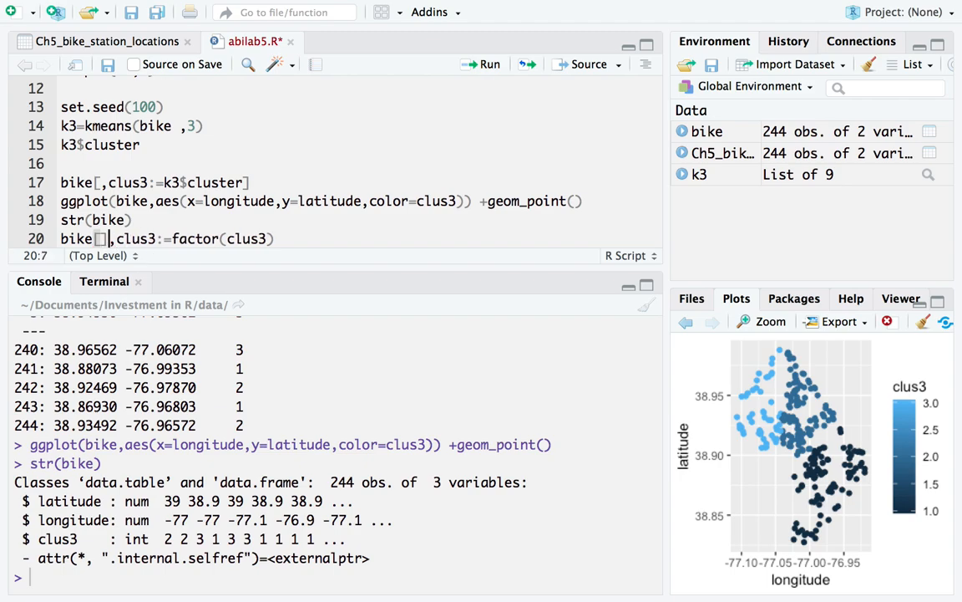
{"action": "key", "text": "Delete"}
{"action": "key", "text": "Right"}
{"action": "key", "text": "Right"}
{"action": "key", "text": "Right"}
{"action": "key", "text": "Right"}
{"action": "key", "text": "Right"}
{"action": "key", "text": "Right"}
{"action": "key", "text": "Right"}
{"action": "key", "text": "Right"}
{"action": "key", "text": "Right"}
{"action": "key", "text": "Right"}
{"action": "key", "text": "Right"}
{"action": "key", "text": "Right"}
{"action": "key", "text": "Right"}
{"action": "key", "text": "Right"}
{"action": "key", "text": "Right"}
{"action": "key", "text": "Right"}
{"action": "key", "text": "Right"}
{"action": "key", "text": "Right"}
{"action": "key", "text": "Right"}
{"action": "key", "text": "Right"}
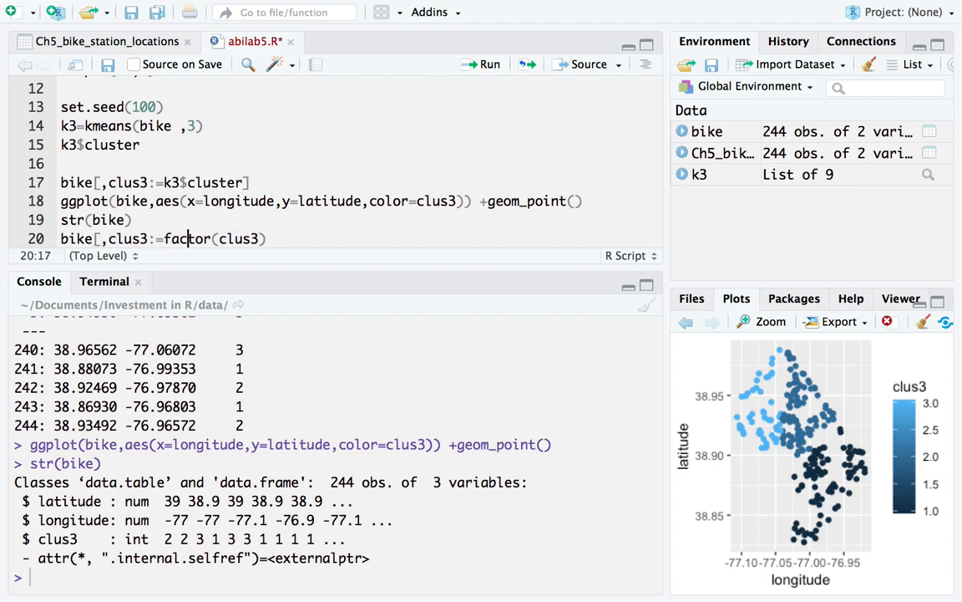
{"action": "key", "text": "Right"}
{"action": "type", "text": "]"}
{"action": "key", "text": "Return"}
{"action": "left_click", "coordinate": [223, 220]}
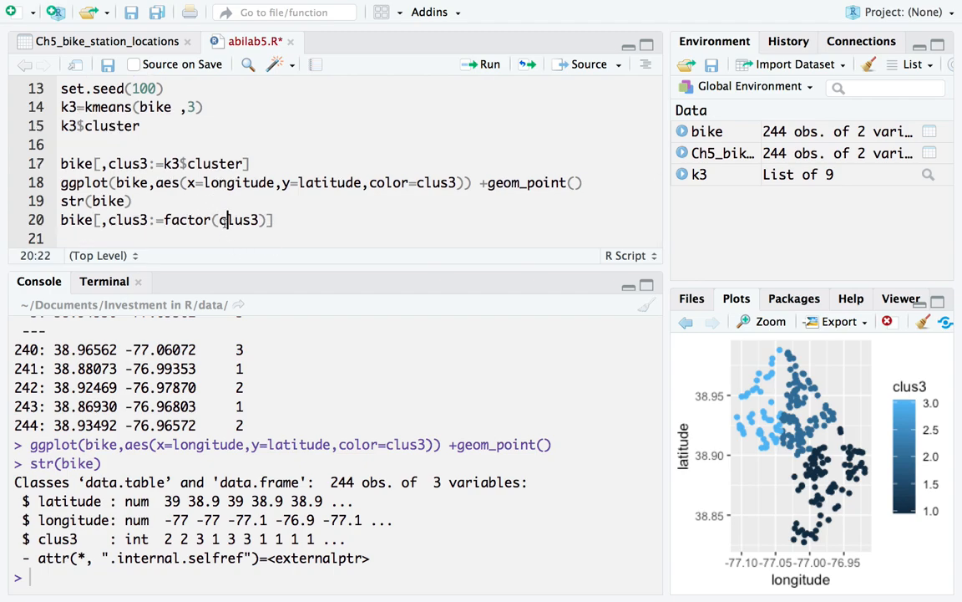
{"action": "key", "text": "ctrl+Return"}
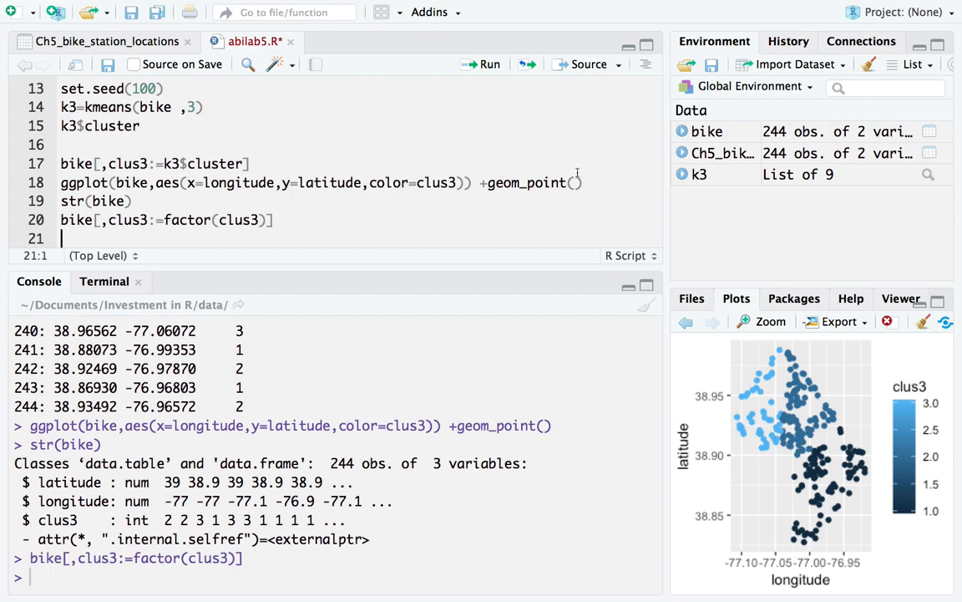
Copy the ggplot call to line 22, below the factor conversion, and run it to redraw the plot
{"action": "left_click_drag", "start_coordinate": [583, 183], "coordinate": [61, 183]}
{"action": "key", "text": "super+c"}
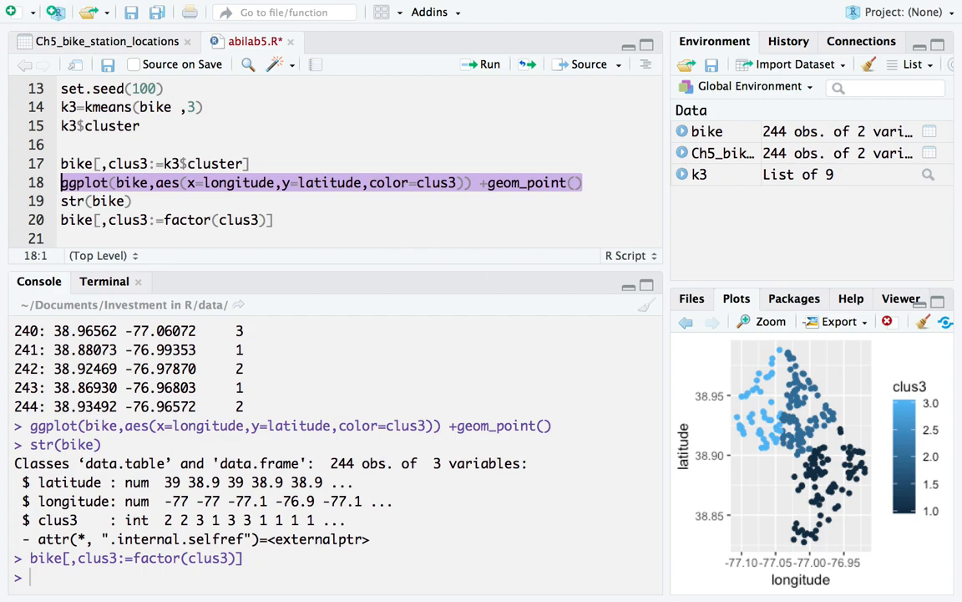
{"action": "left_click", "coordinate": [116, 241]}
{"action": "key", "text": "Return"}
{"action": "key", "text": "super+v"}
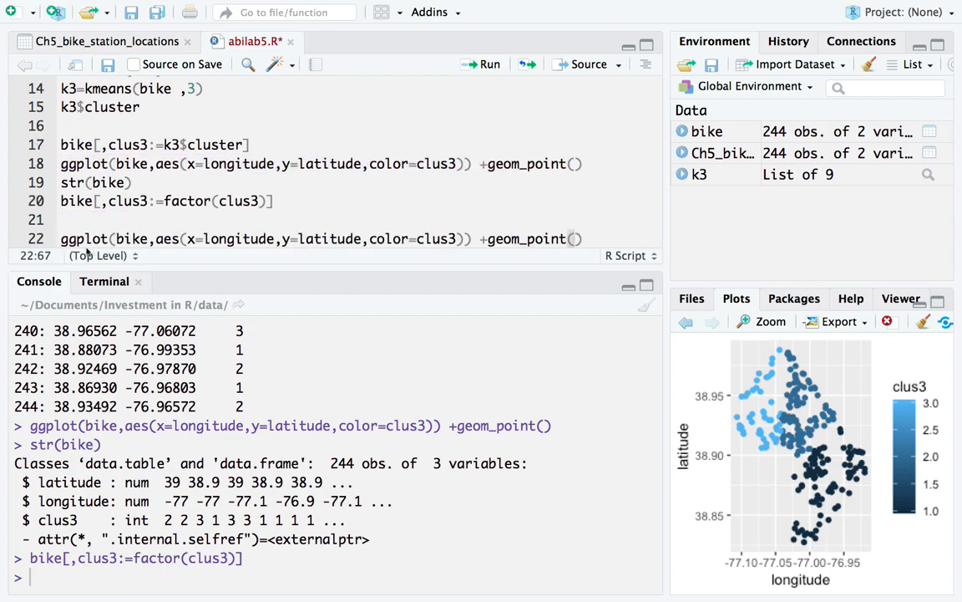
{"action": "key", "text": "super+Return"}
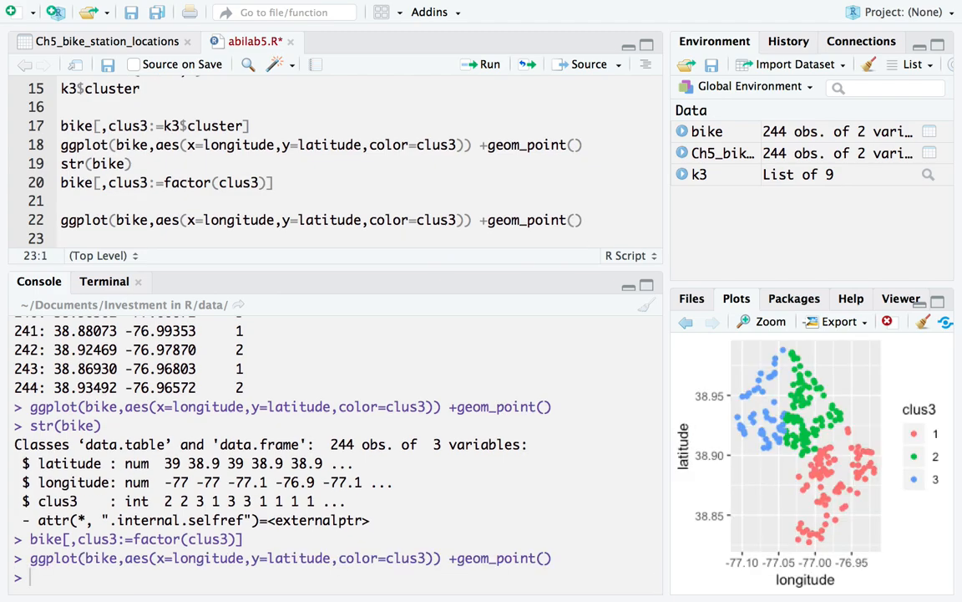
View the redrawn cluster plot full screen to examine the three station groups, and close it
{"action": "left_click", "coordinate": [767, 325]}
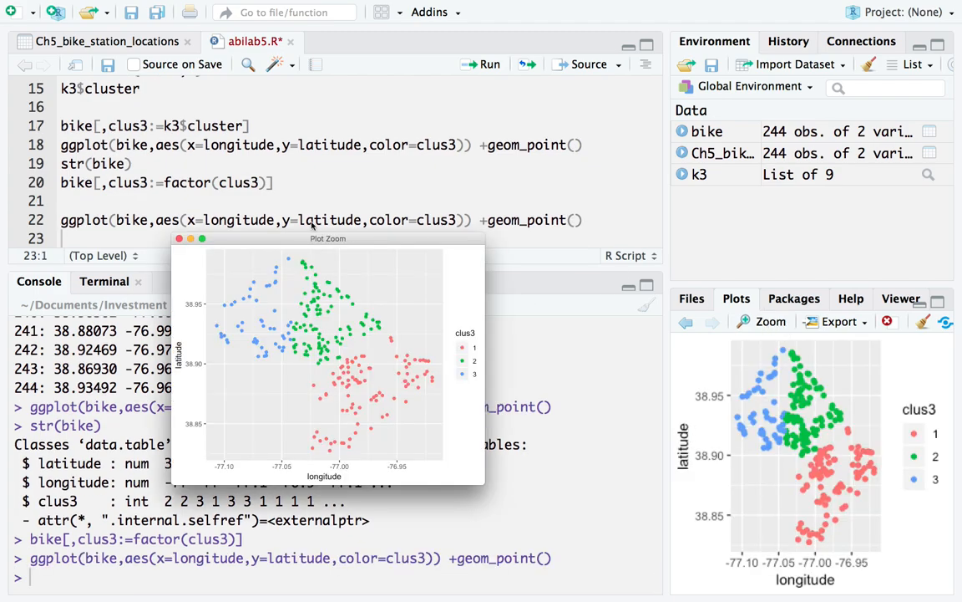
{"action": "left_click", "coordinate": [201, 239]}
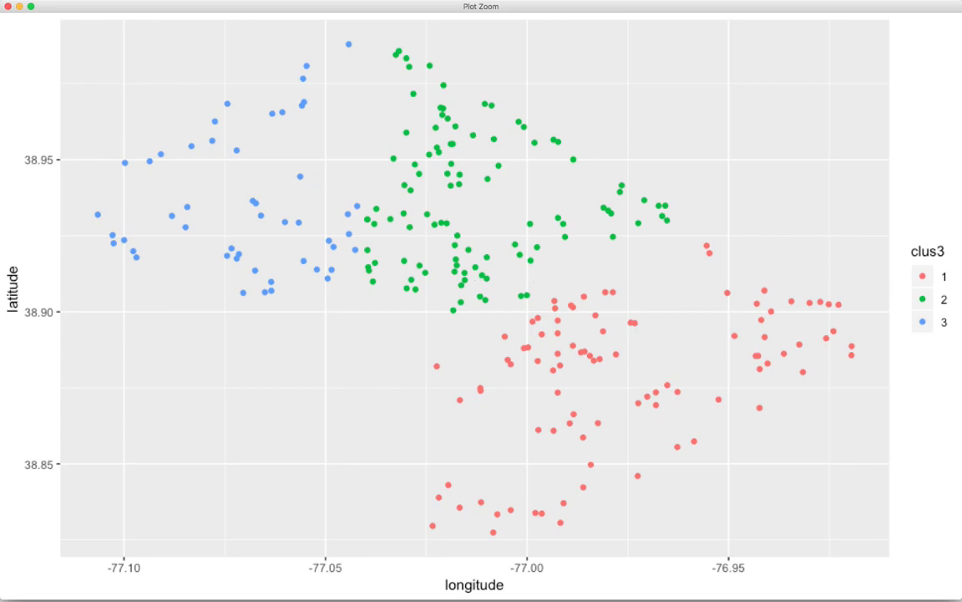
{"action": "key", "text": "super+Tab"}
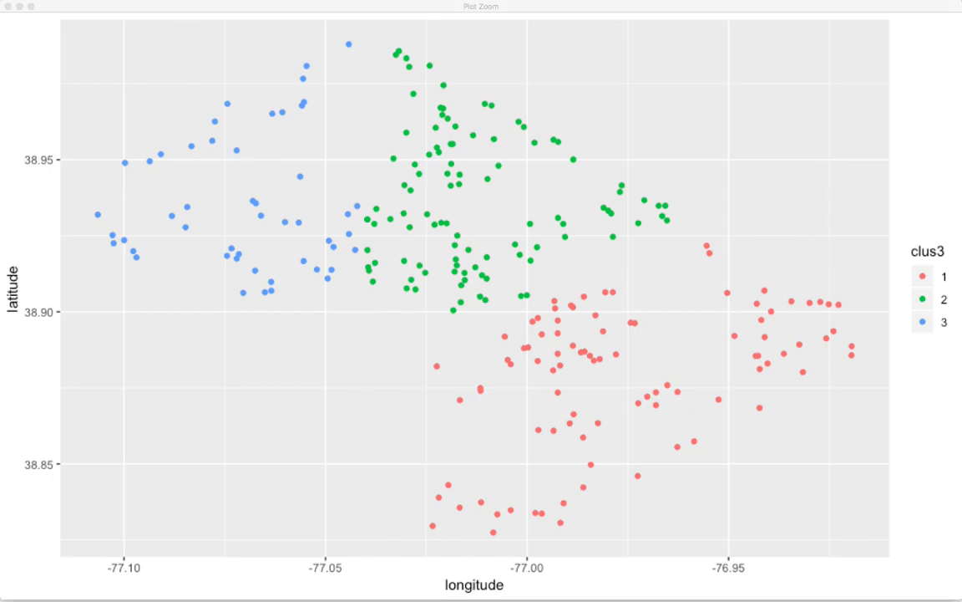
{"action": "left_click", "coordinate": [264, 13]}
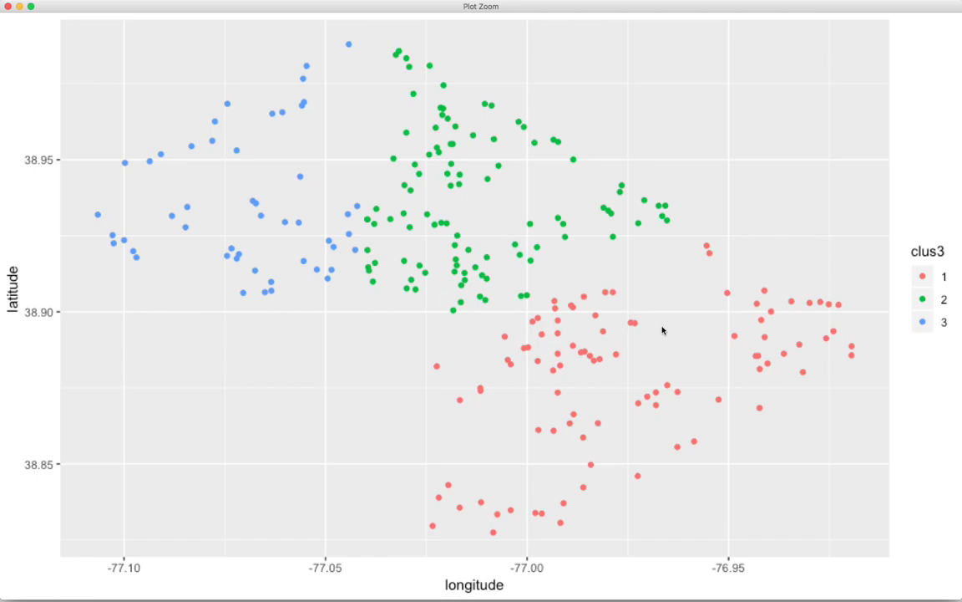
{"action": "left_click", "coordinate": [10, 8]}
Check the Visualize The Stations slide, and add k3$centers below the second ggplot call in the script
{"action": "key", "text": "ctrl+Left"}
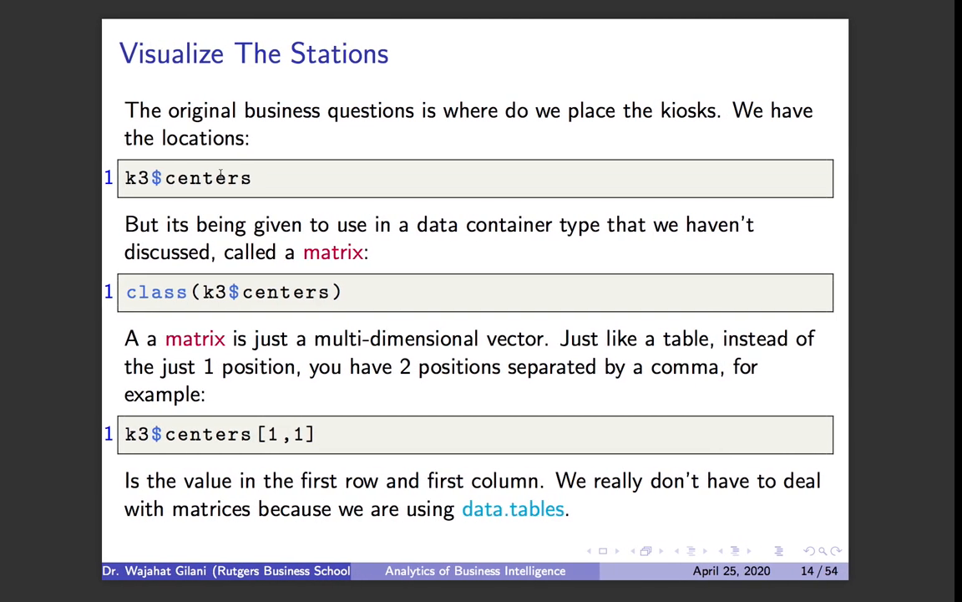
{"action": "key", "text": "ctrl+Right"}
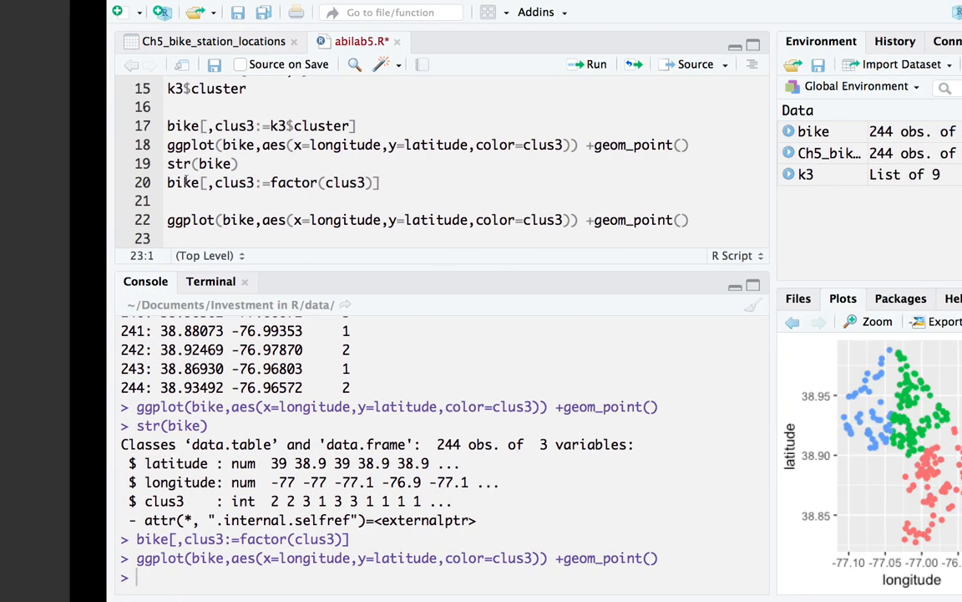
{"action": "type", "text": "k3"}
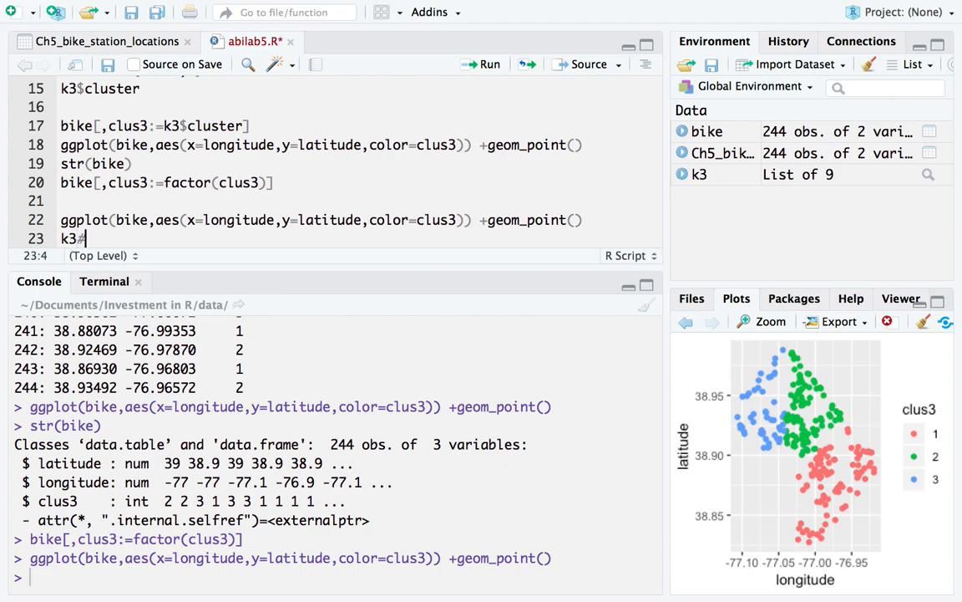
{"action": "type", "text": "$"}
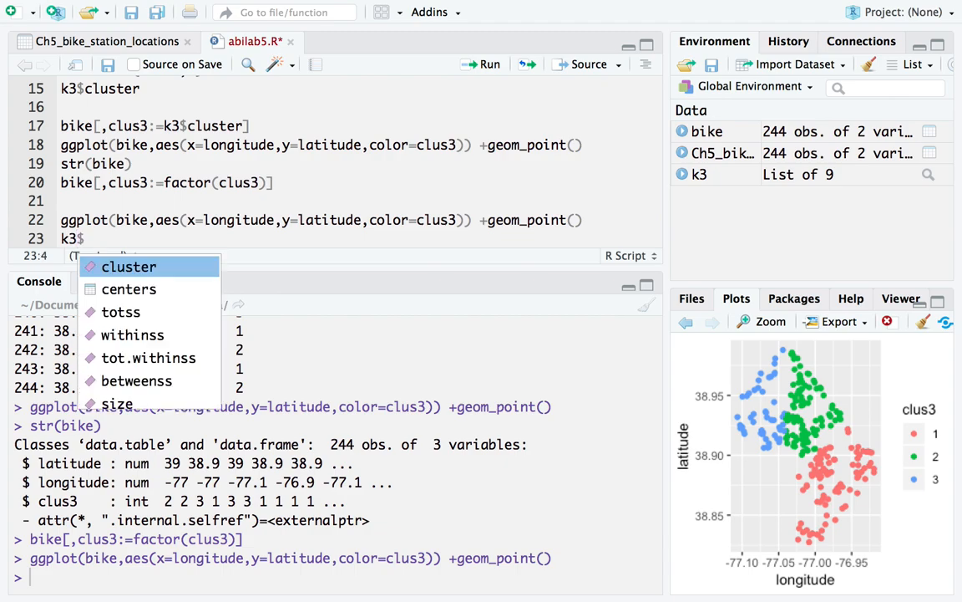
{"action": "key", "text": "Down"}
{"action": "key", "text": "Return"}
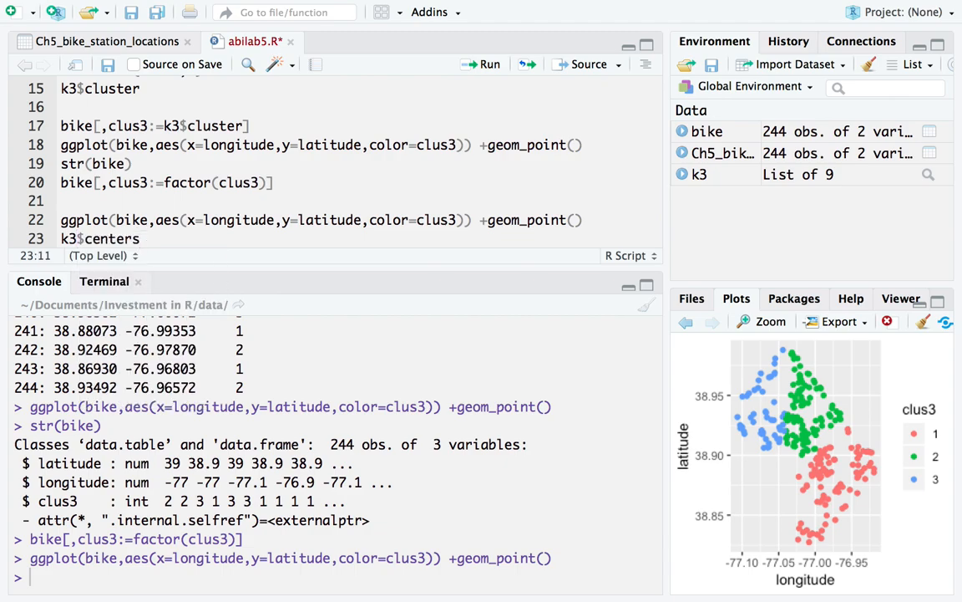
Run k3$centers, and add str(k3$centers) on line 24 and run it to inspect the structure of the centers
{"action": "key", "text": "ctrl+Return"}
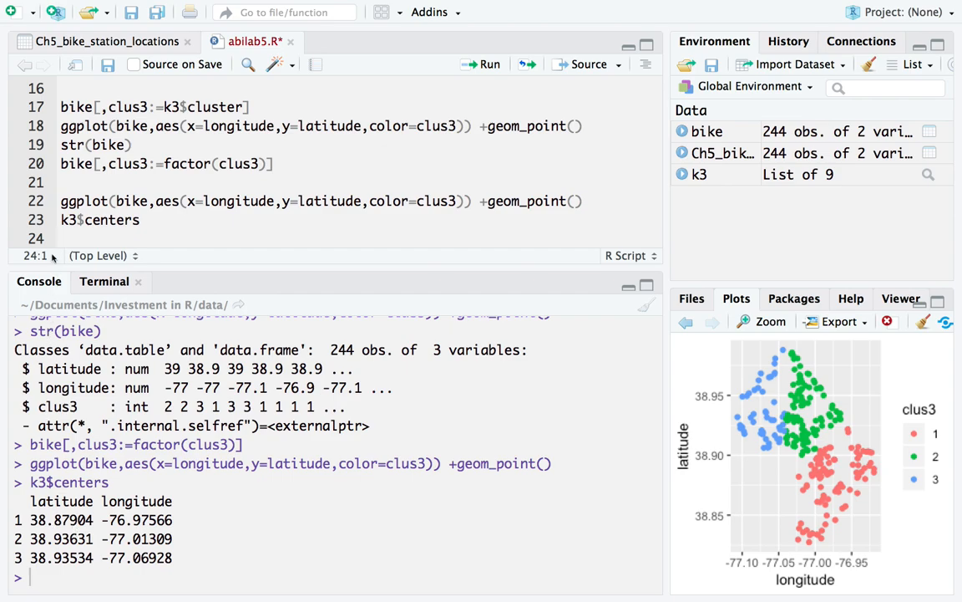
{"action": "type", "text": "tr(k3$"}
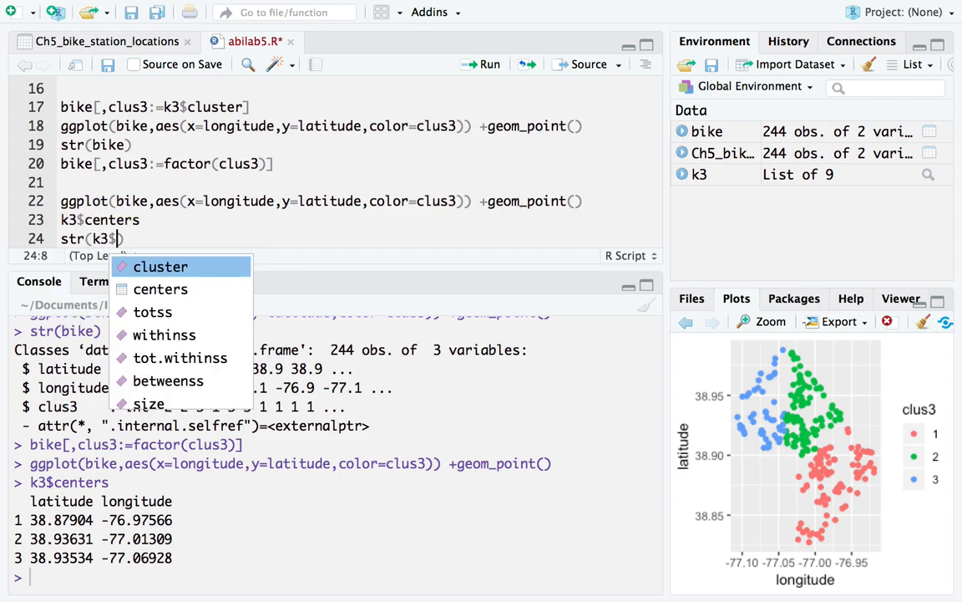
{"action": "key", "text": "Down"}
{"action": "key", "text": "Return"}
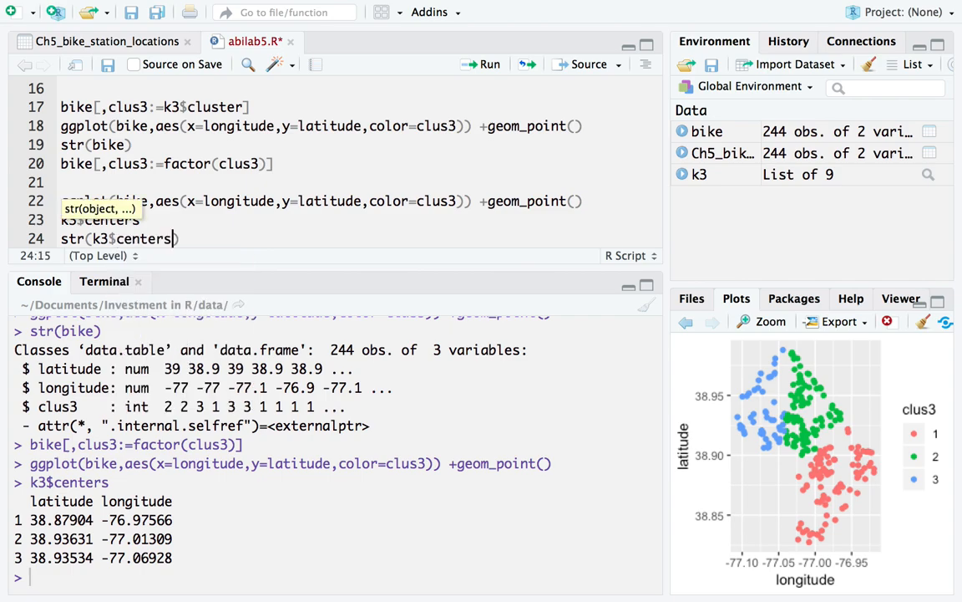
{"action": "key", "text": "ctrl+Return"}
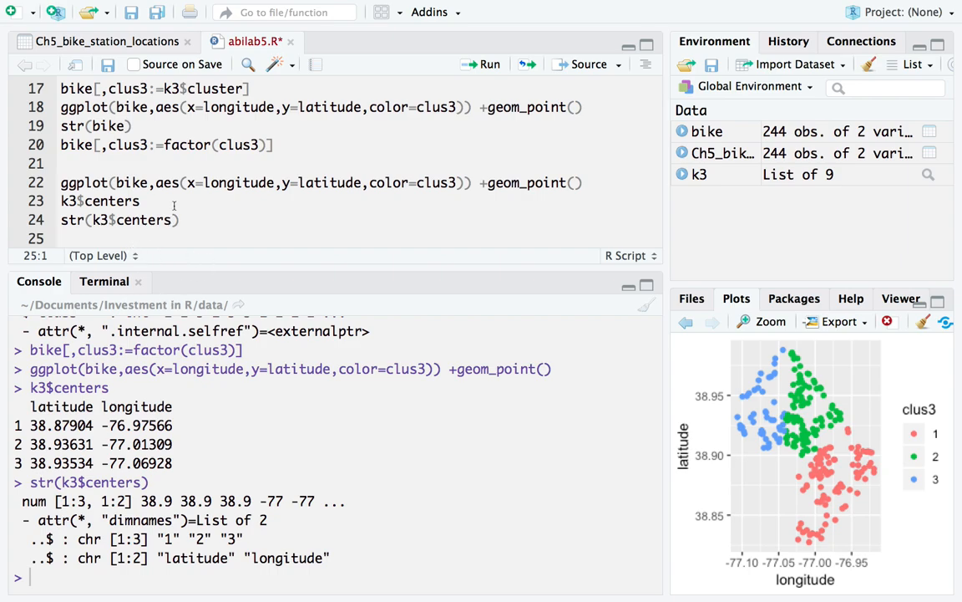
Replace the str(k3$centers) line with class(k3$centers) and run it to check the object's type
{"action": "left_click_drag", "start_coordinate": [181, 219], "coordinate": [49, 215]}
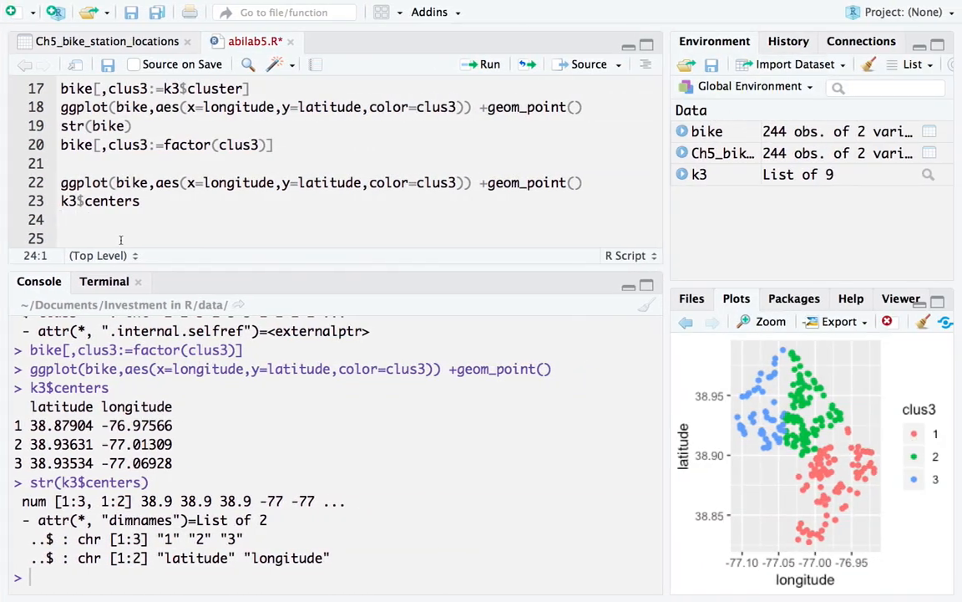
{"action": "type", "text": "class"}
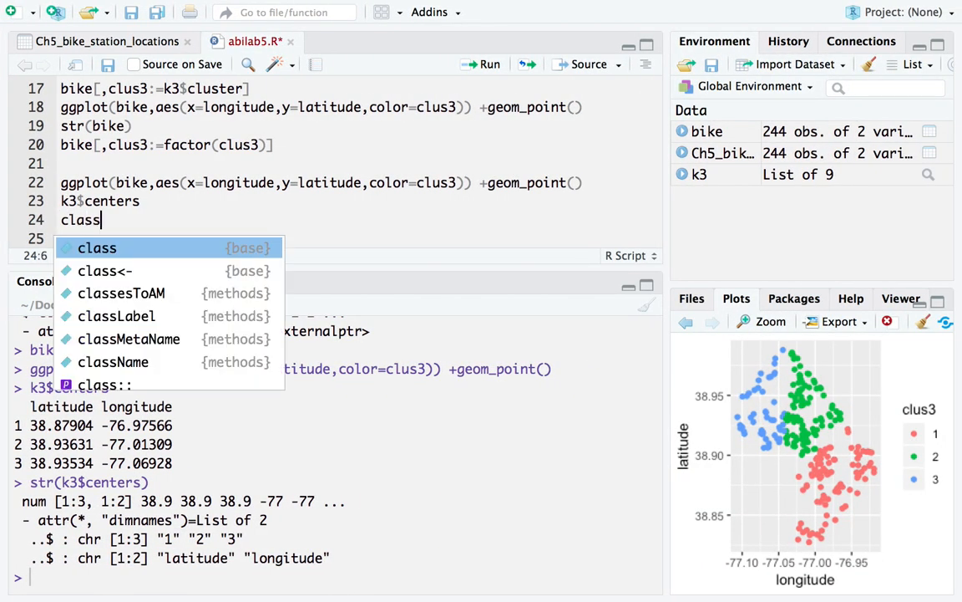
{"action": "type", "text": "(k3$"}
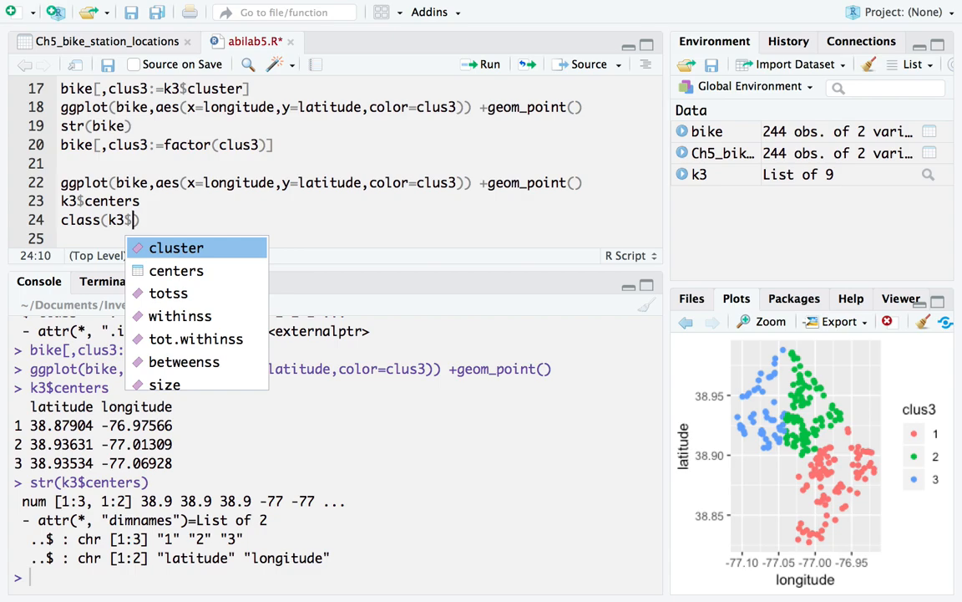
{"action": "key", "text": "Down"}
{"action": "key", "text": "Return"}
{"action": "key", "text": "ctrl+Return"}
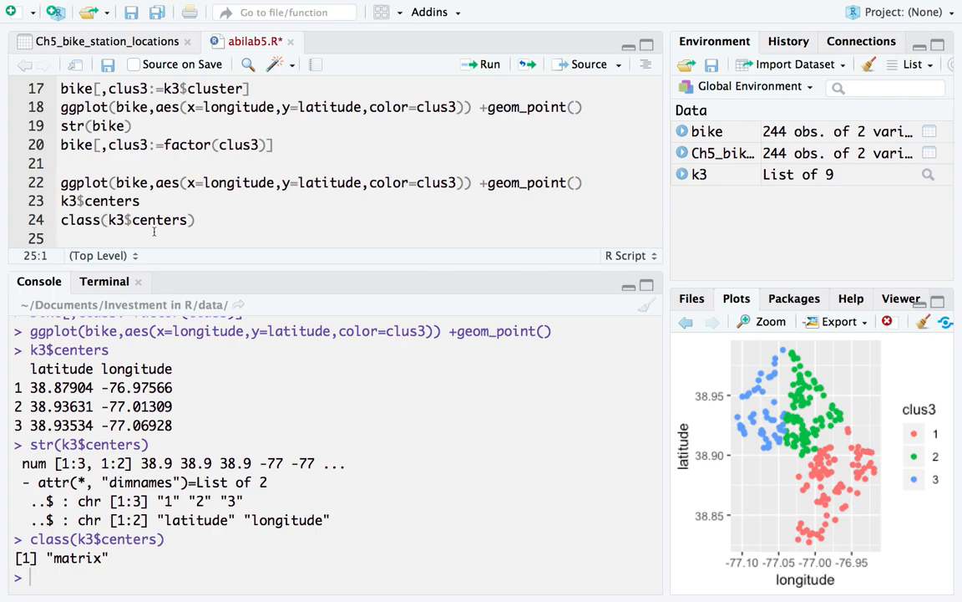
Check the slide on converting the matrix into a data.table, and start line 25 of the script with the variable name centdt3
{"action": "key", "text": "ctrl+Left"}
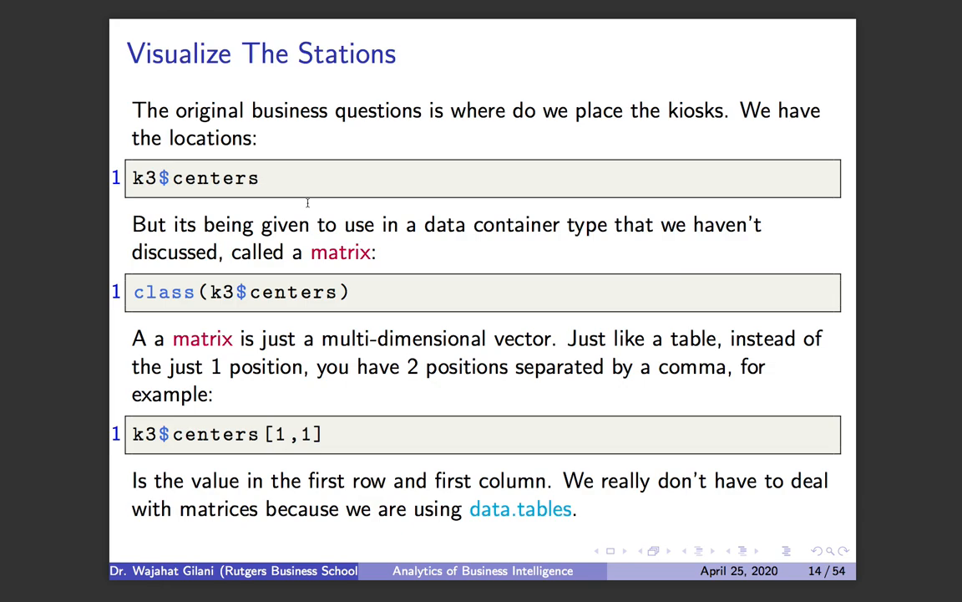
{"action": "key", "text": "Right"}
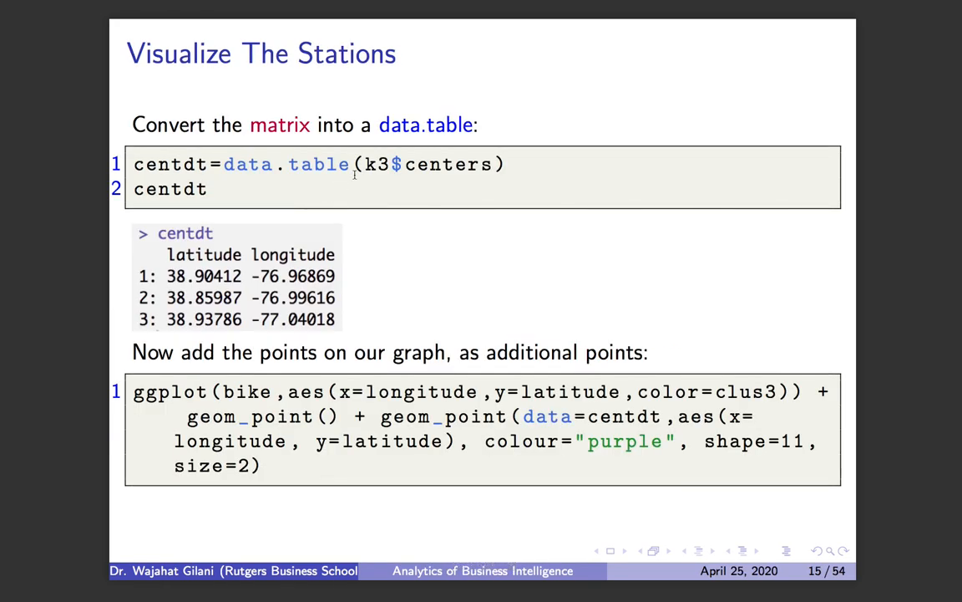
{"action": "key", "text": "ctrl+Right"}
{"action": "type", "text": "cent"}
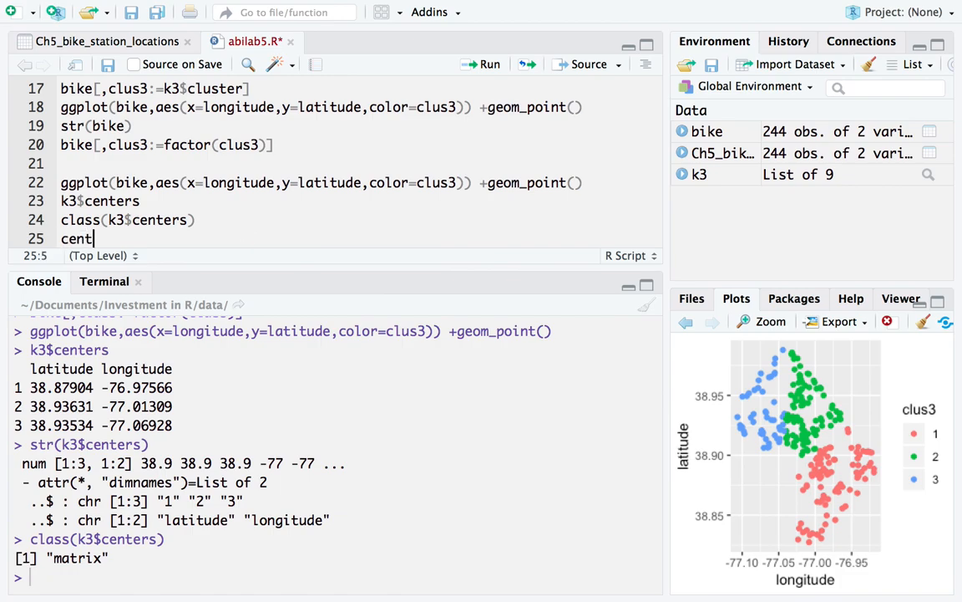
{"action": "key", "text": "ctrl+Left"}
{"action": "key", "text": "ctrl+Right"}
{"action": "key", "text": "ctrl+Left"}
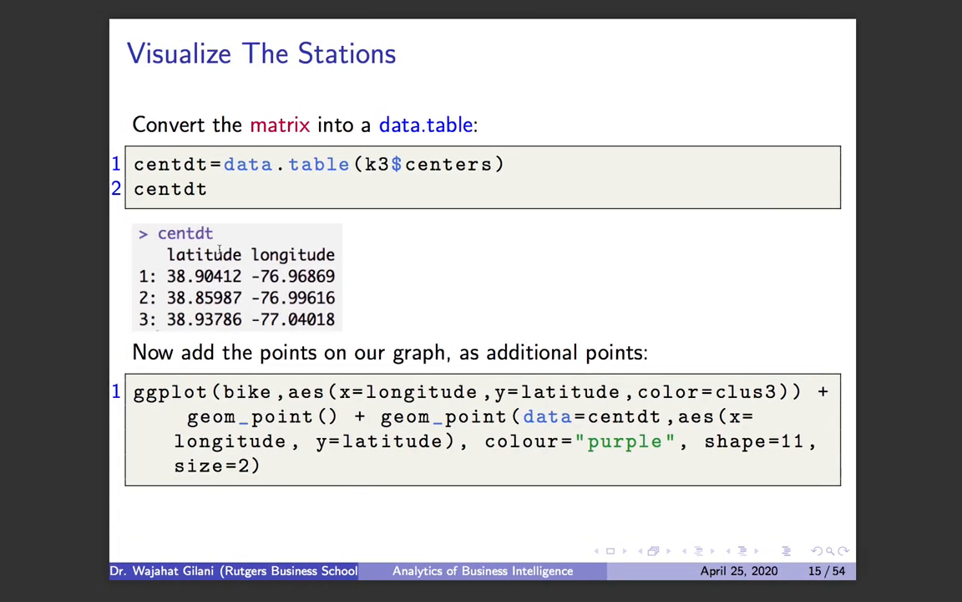
{"action": "key", "text": "ctrl+Right"}
{"action": "key", "text": "BackSpace"}
{"action": "type", "text": "dg"}
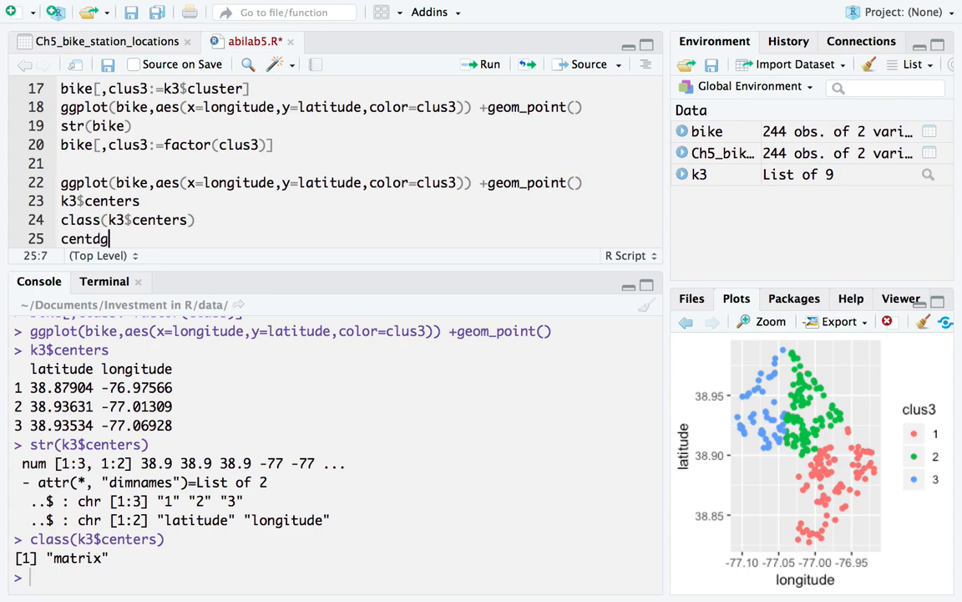
{"action": "key", "text": "Left"}
{"action": "key", "text": "Delete"}
{"action": "type", "text": "t3"}
{"action": "key", "text": "ctrl+Left"}
{"action": "key", "text": "ctrl+Right"}
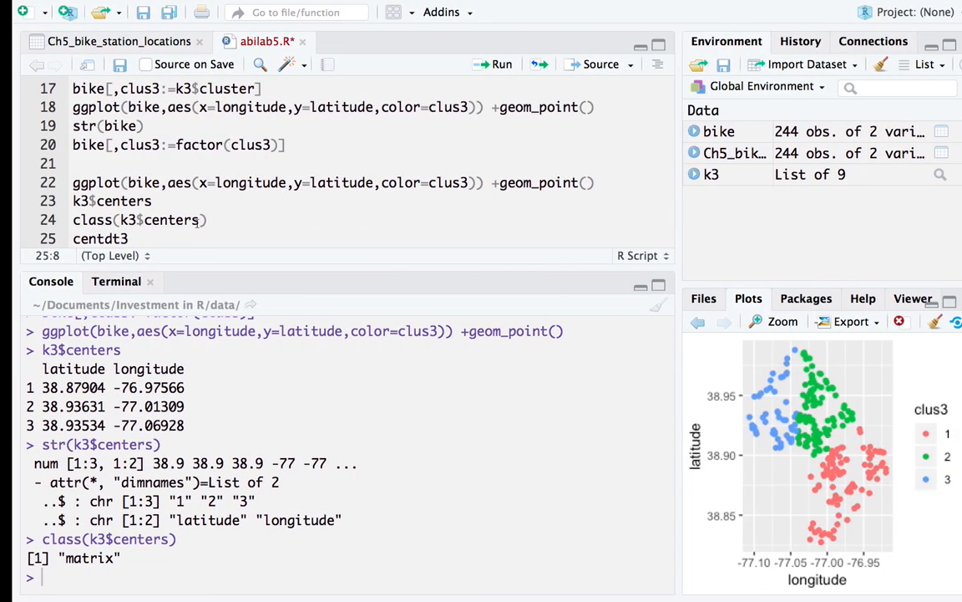
Complete line 25 as centdt3=data.table(k3$centers) and run it to convert the centers matrix into a data.table
{"action": "type", "text": "=data.t"}
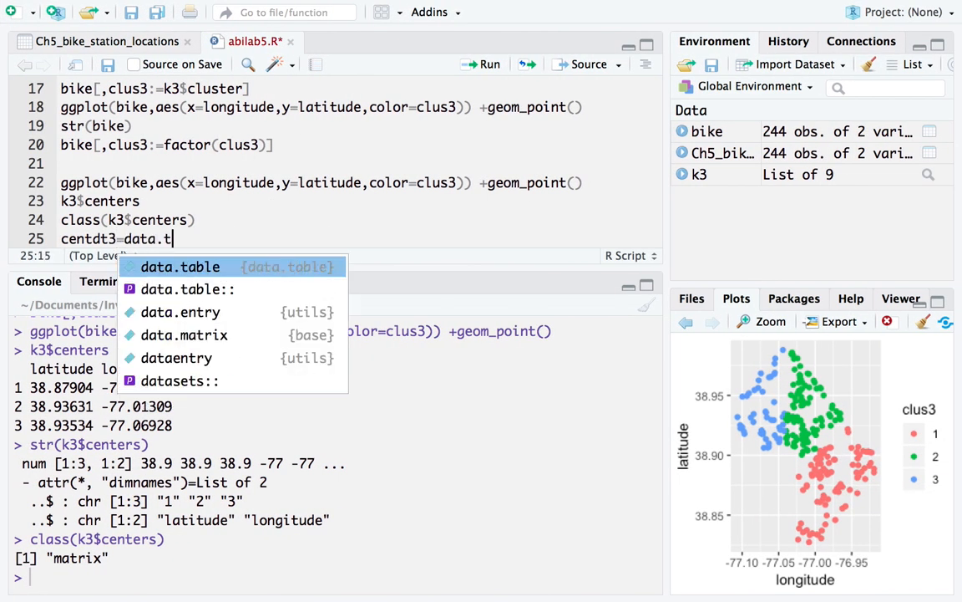
{"action": "key", "text": "Return"}
{"action": "type", "text": "k3"}
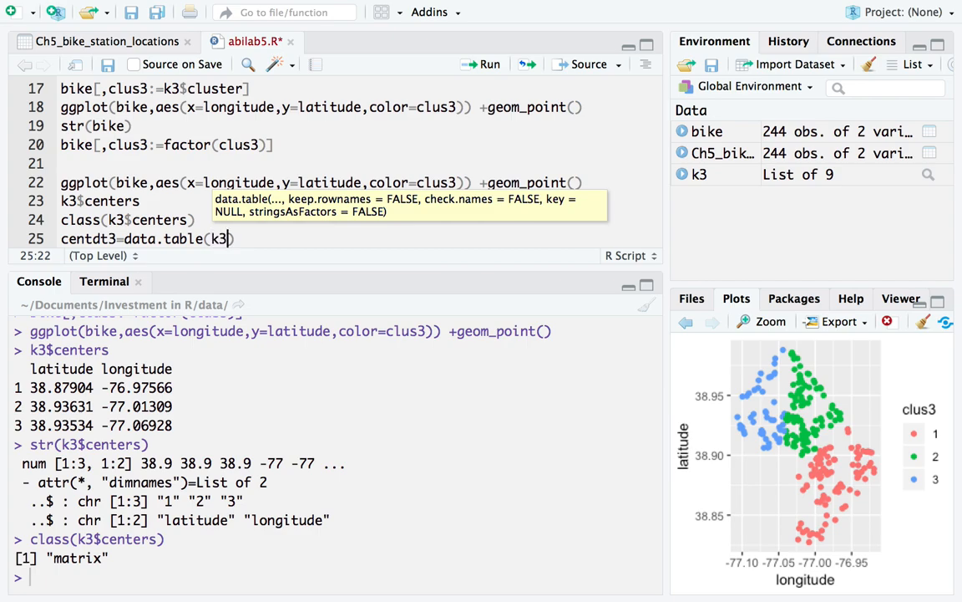
{"action": "type", "text": "$"}
{"action": "key", "text": "Down"}
{"action": "key", "text": "Return"}
{"action": "key", "text": "ctrl+Return"}
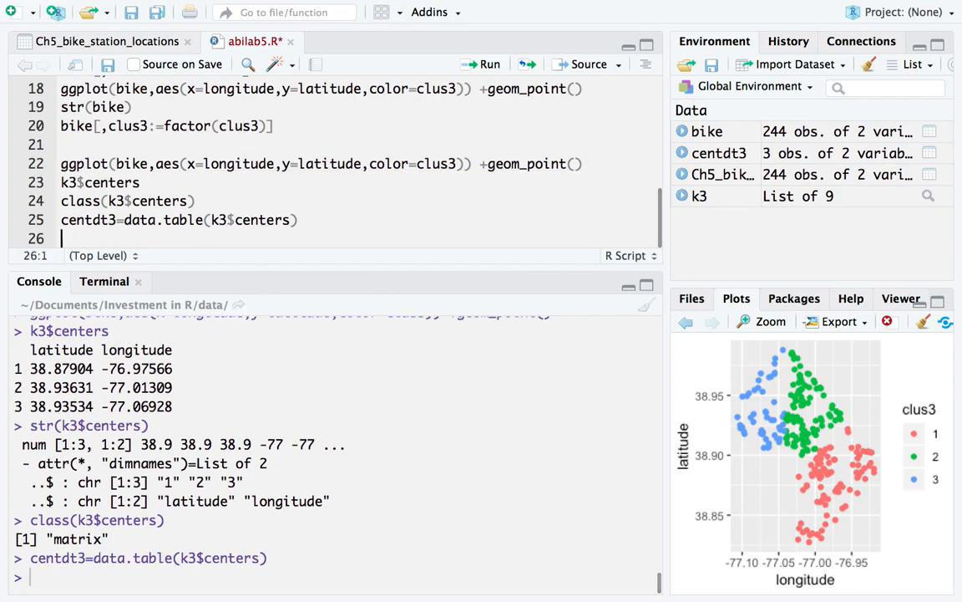
Add centdt3 on line 26 and run it to print the centers table
{"action": "type", "text": "centdt3"}
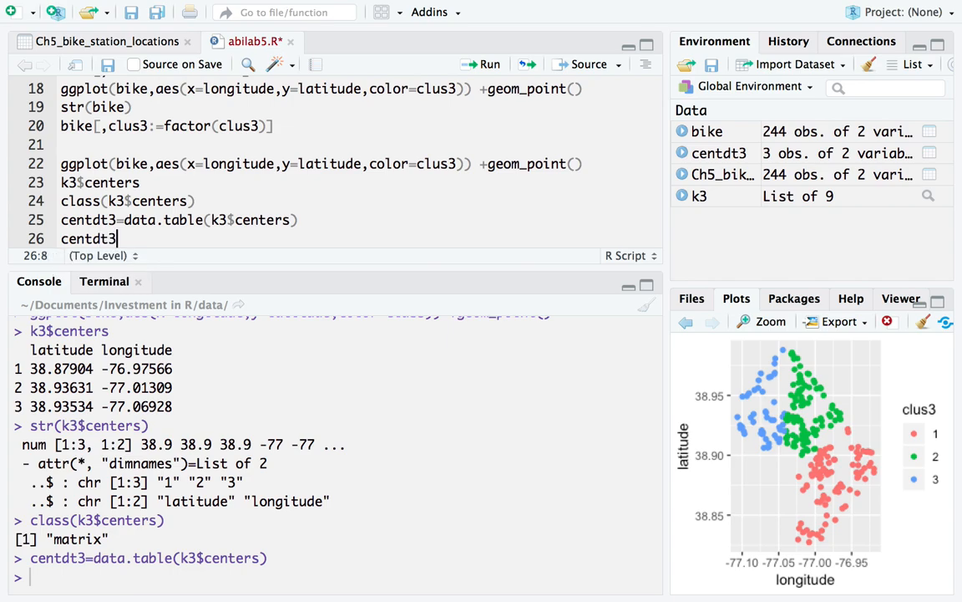
{"action": "key", "text": "Return"}
{"action": "key", "text": "Up"}
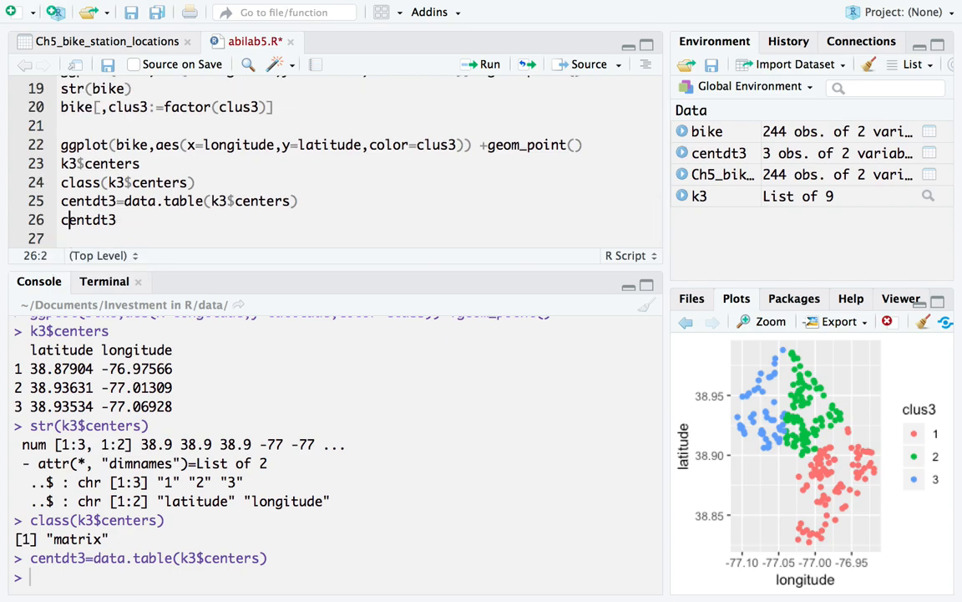
{"action": "key", "text": "ctrl+Return"}
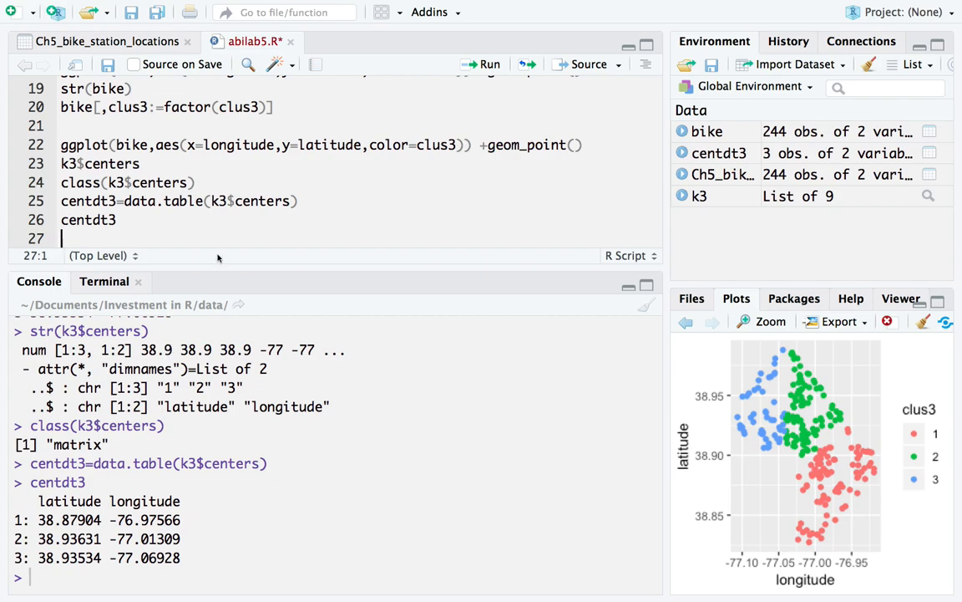
Copy the slide's ggplot command with the purple centers layer (shape 11, size 2) to line 27 of the script
{"action": "key", "text": "ctrl+Left"}
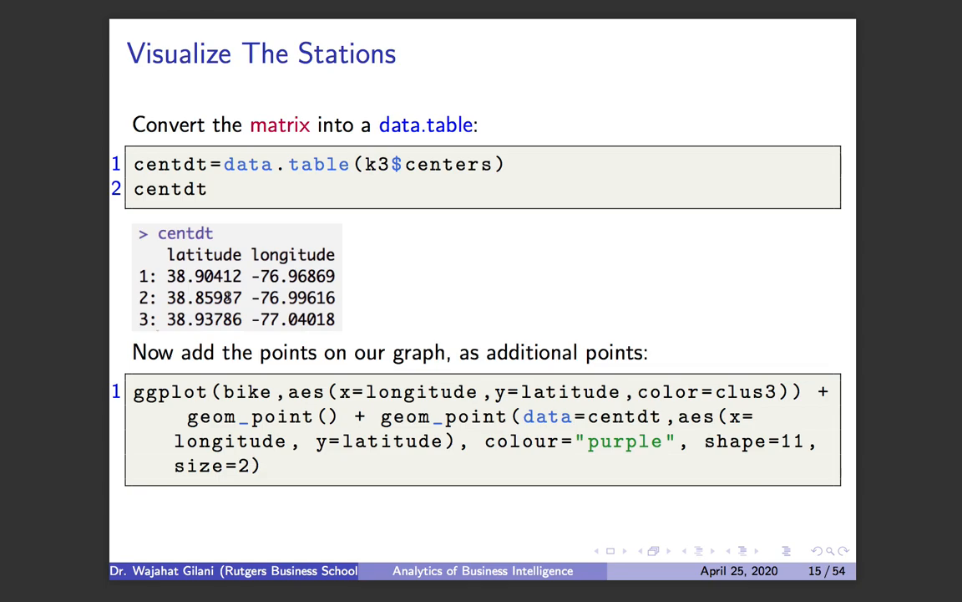
{"action": "key", "text": "ctrl+Right"}
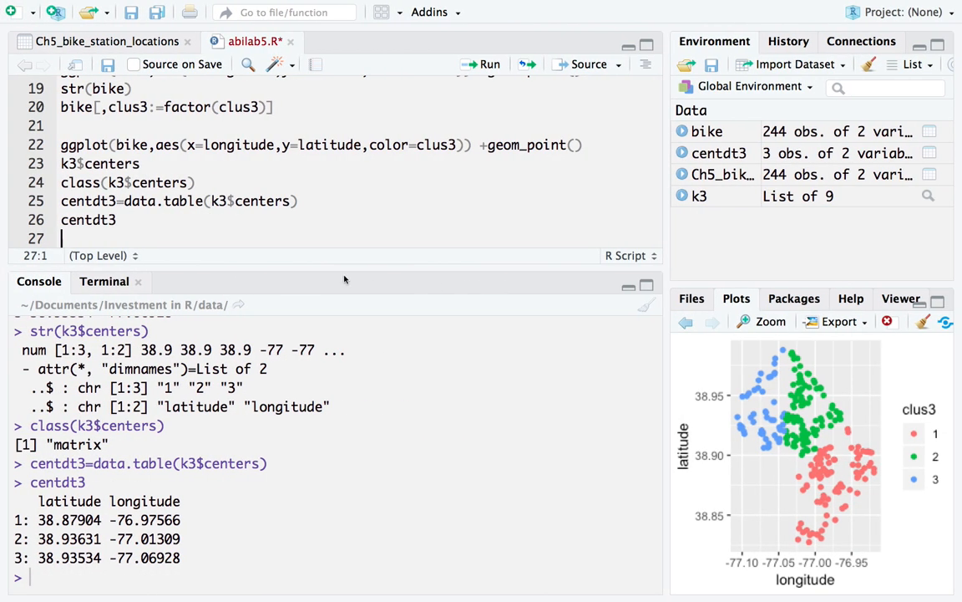
{"action": "key", "text": "ctrl+Left"}
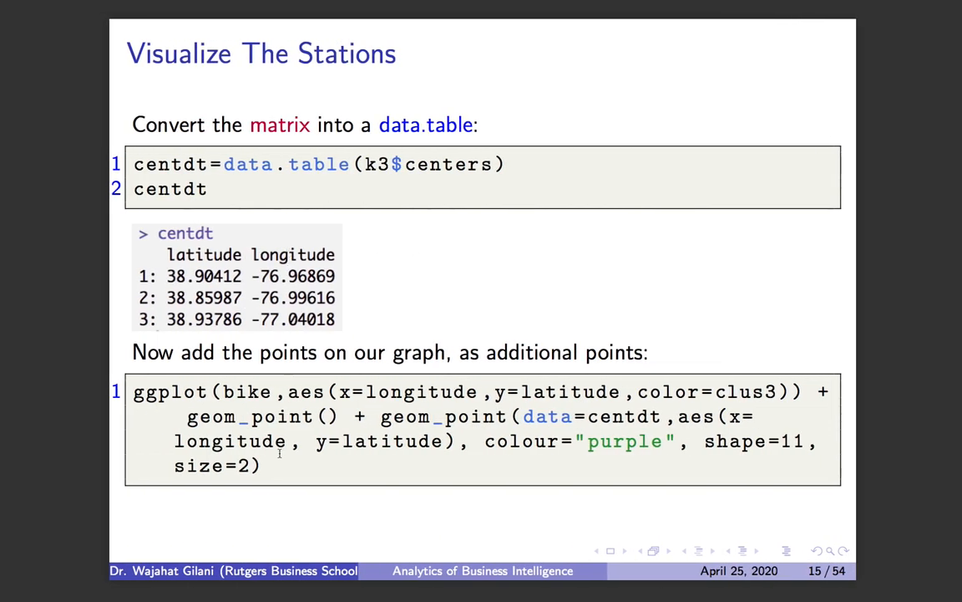
{"action": "left_click_drag", "start_coordinate": [133, 391], "coordinate": [294, 469]}
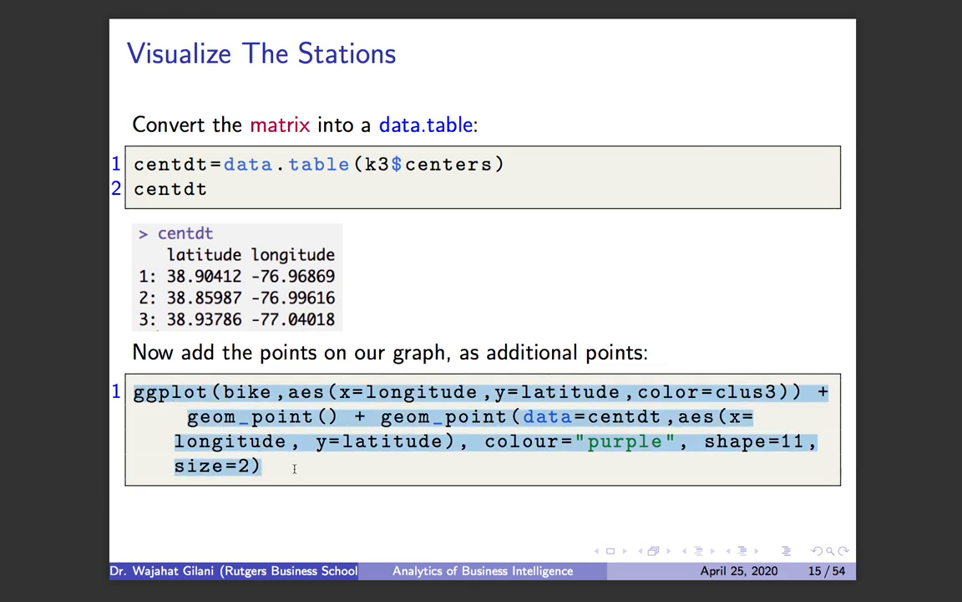
{"action": "key", "text": "ctrl+Right"}
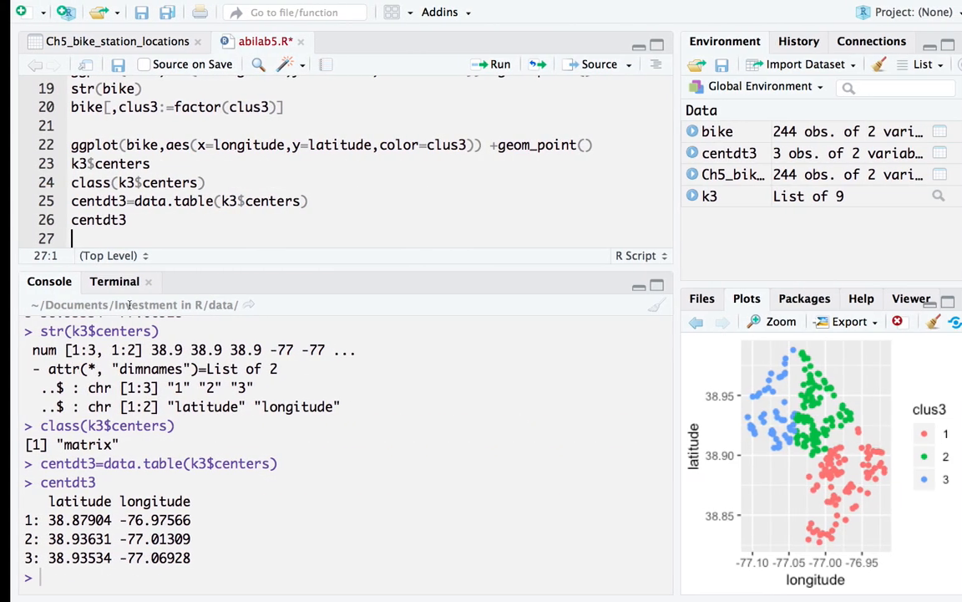
{"action": "type", "text": "ggplot(bike,aes(x=longitude,y=latitude,color=clus3)) + geom_point() + geom_point(data=centdt3,aes(x= longitude , y=latitude), colour=\"purple\", shape=11, size =2)"}
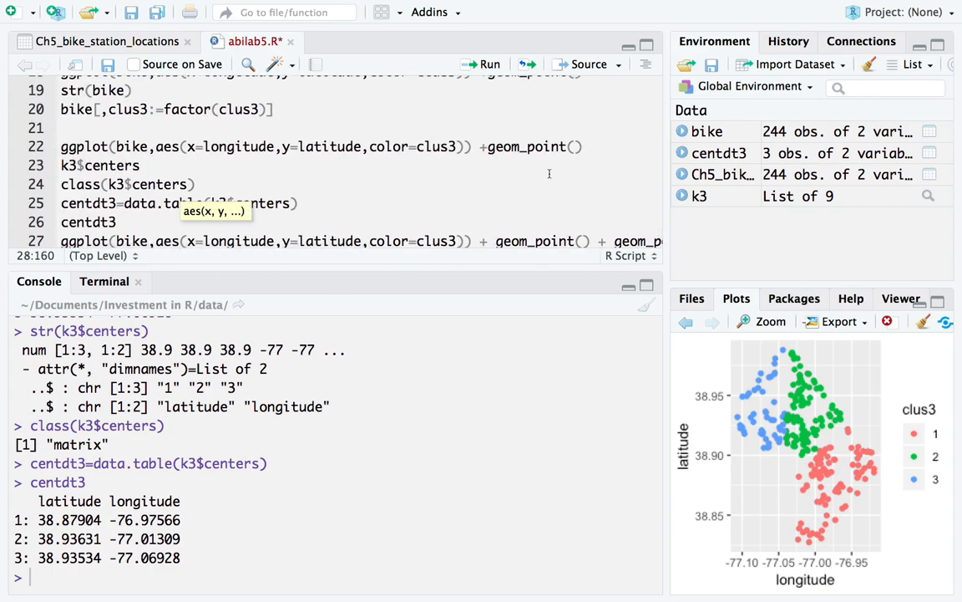
Remove the line break and indentation before "longitude" in the copied ggplot command so that it continues directly after "x="
{"action": "scroll", "coordinate": [391, 165], "scroll_direction": "down", "scroll_amount": 1}
{"action": "scroll", "coordinate": [391, 165], "scroll_direction": "right", "scroll_amount": 10}
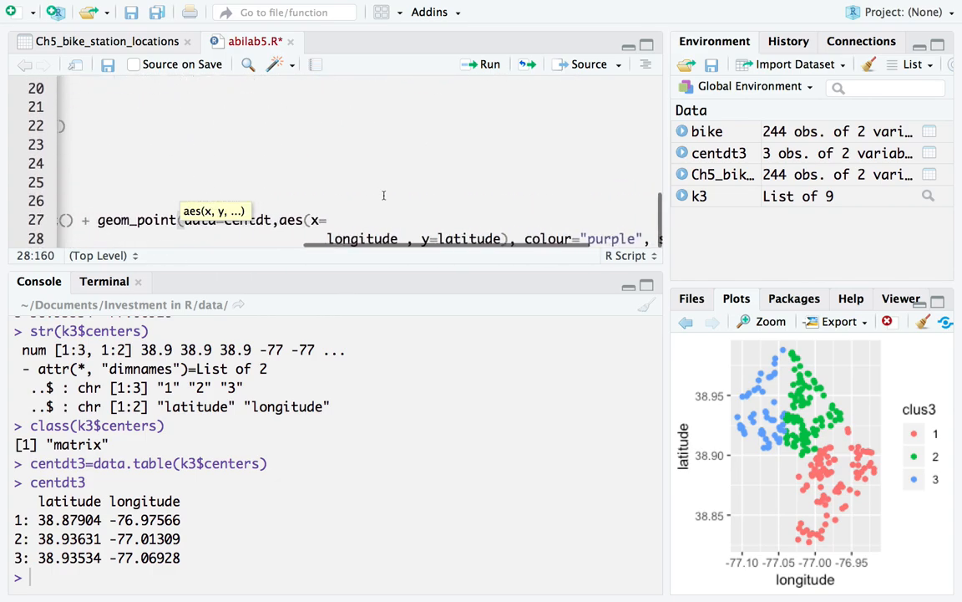
{"action": "left_click", "coordinate": [370, 239]}
{"action": "key", "text": "BackSpace"}
{"action": "key", "text": "BackSpace"}
{"action": "key", "text": "BackSpace"}
{"action": "key", "text": "BackSpace"}
{"action": "key", "text": "BackSpace"}
{"action": "key", "text": "BackSpace"}
{"action": "key", "text": "BackSpace"}
{"action": "key", "text": "BackSpace"}
{"action": "key", "text": "BackSpace"}
{"action": "key", "text": "BackSpace"}
{"action": "key", "text": "BackSpace"}
{"action": "key", "text": "BackSpace"}
{"action": "key", "text": "BackSpace"}
{"action": "key", "text": "BackSpace"}
{"action": "key", "text": "BackSpace"}
{"action": "key", "text": "BackSpace"}
{"action": "key", "text": "BackSpace"}
{"action": "key", "text": "BackSpace"}
{"action": "key", "text": "BackSpace"}
{"action": "key", "text": "BackSpace"}
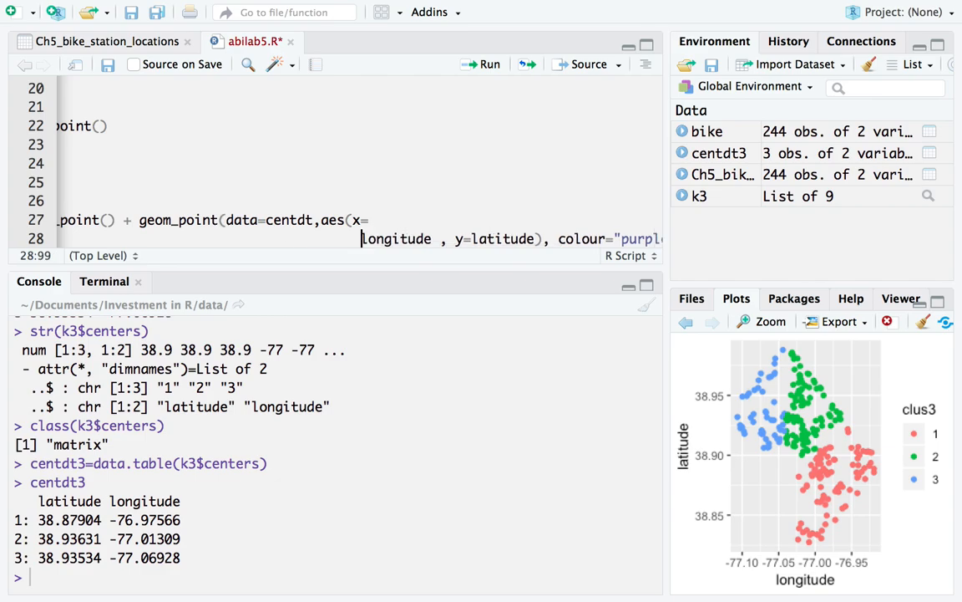
{"action": "key", "text": "BackSpace"}
{"action": "key", "text": "BackSpace"}
{"action": "key", "text": "BackSpace"}
{"action": "key", "text": "BackSpace"}
{"action": "key", "text": "BackSpace"}
{"action": "key", "text": "BackSpace"}
{"action": "key", "text": "BackSpace"}
{"action": "key", "text": "BackSpace"}
{"action": "key", "text": "BackSpace"}
{"action": "key", "text": "BackSpace"}
{"action": "key", "text": "BackSpace"}
{"action": "key", "text": "BackSpace"}
{"action": "key", "text": "BackSpace"}
{"action": "key", "text": "BackSpace"}
{"action": "key", "text": "BackSpace"}
{"action": "key", "text": "BackSpace"}
{"action": "key", "text": "BackSpace"}
{"action": "key", "text": "BackSpace"}
{"action": "key", "text": "BackSpace"}
{"action": "key", "text": "BackSpace"}
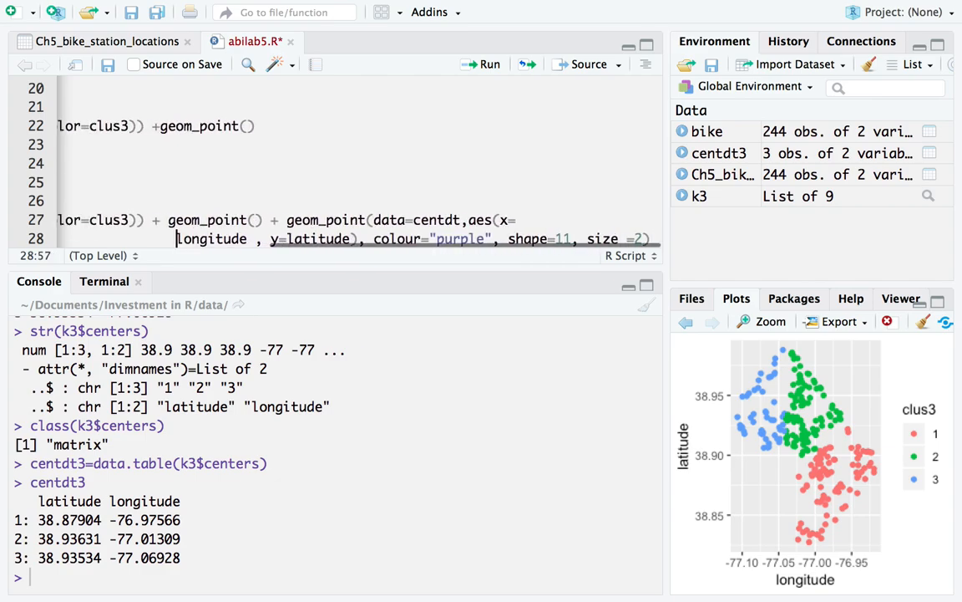
{"action": "key", "text": "BackSpace"}
{"action": "key", "text": "BackSpace"}
{"action": "key", "text": "BackSpace"}
{"action": "key", "text": "BackSpace"}
{"action": "key", "text": "BackSpace"}
{"action": "key", "text": "BackSpace"}
{"action": "key", "text": "BackSpace"}
{"action": "key", "text": "BackSpace"}
{"action": "key", "text": "BackSpace"}
{"action": "key", "text": "BackSpace"}
{"action": "key", "text": "BackSpace"}
{"action": "key", "text": "BackSpace"}
{"action": "key", "text": "BackSpace"}
{"action": "key", "text": "BackSpace"}
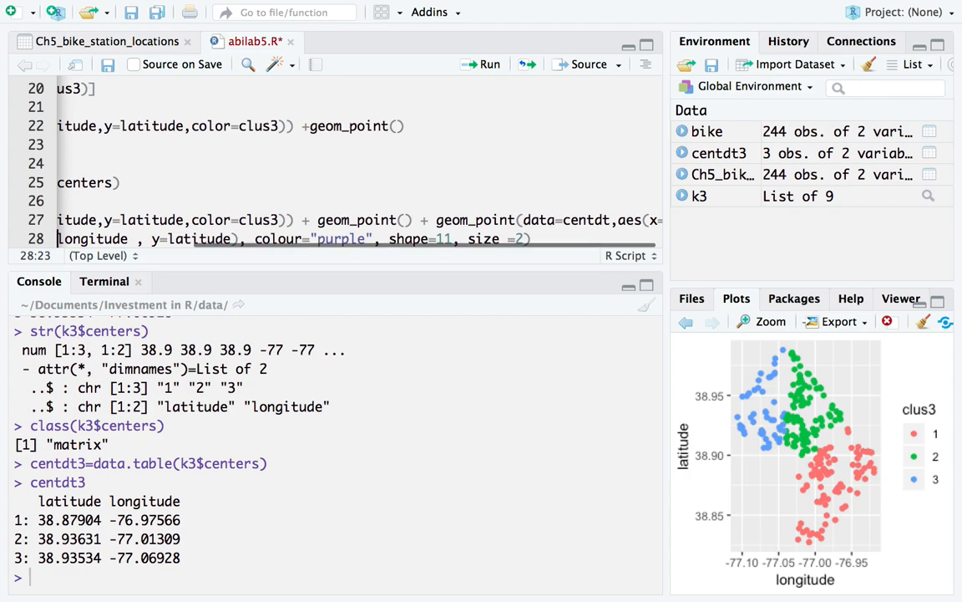
{"action": "key", "text": "BackSpace"}
{"action": "key", "text": "BackSpace"}
{"action": "key", "text": "BackSpace"}
{"action": "key", "text": "BackSpace"}
{"action": "key", "text": "BackSpace"}
{"action": "key", "text": "BackSpace"}
{"action": "key", "text": "BackSpace"}
{"action": "key", "text": "BackSpace"}
{"action": "key", "text": "BackSpace"}
{"action": "key", "text": "BackSpace"}
{"action": "key", "text": "BackSpace"}
{"action": "key", "text": "BackSpace"}
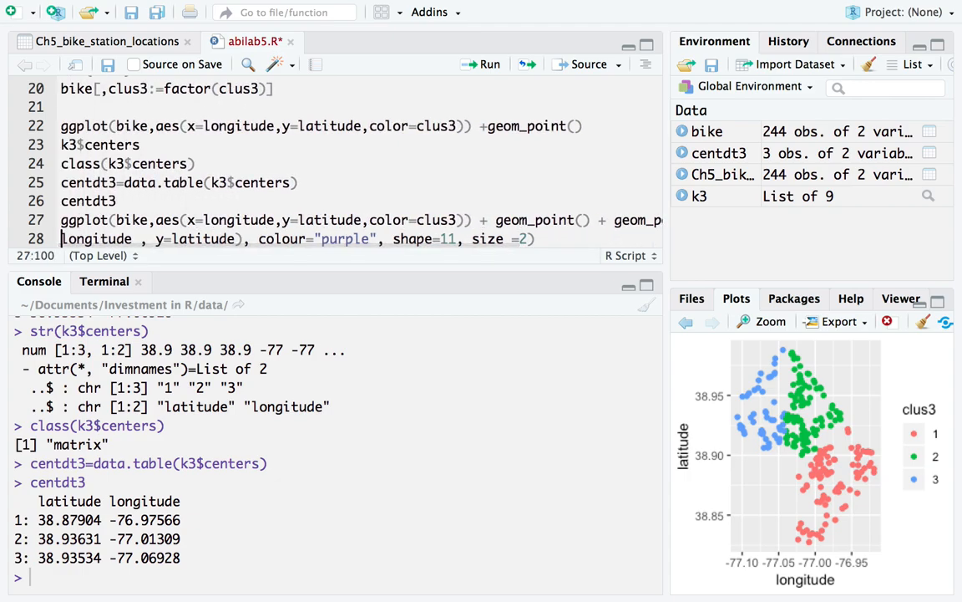
{"action": "key", "text": "BackSpace"}
{"action": "scroll", "coordinate": [492, 193], "scroll_direction": "left", "scroll_amount": 2}
{"action": "scroll", "coordinate": [492, 193], "scroll_direction": "left", "scroll_amount": 1}
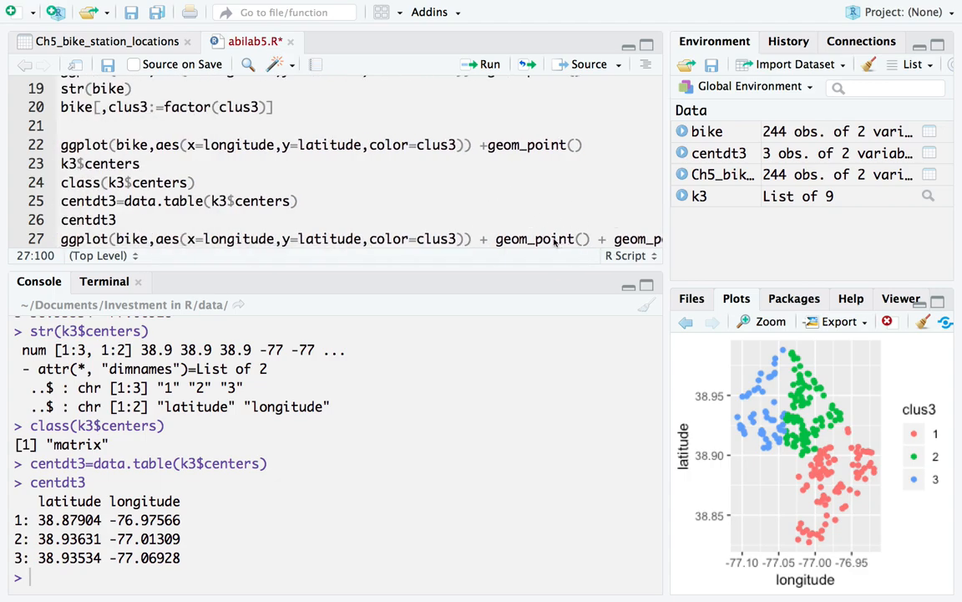
Split the ggplot command over three lines, with each geom_point() layer starting its own line
{"action": "left_click", "coordinate": [497, 239]}
{"action": "key", "text": "Return"}
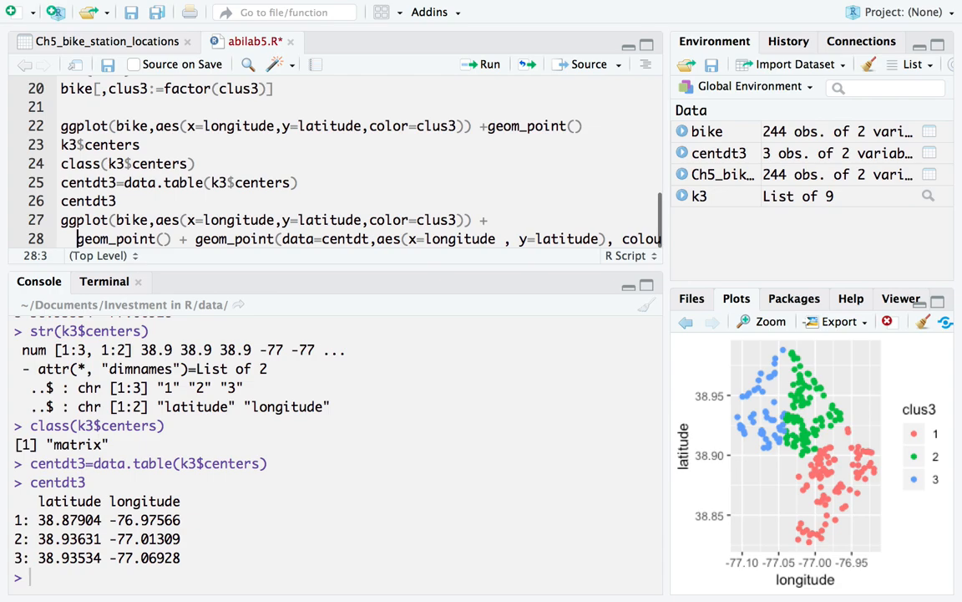
{"action": "left_click", "coordinate": [194, 239]}
{"action": "key", "text": "Return"}
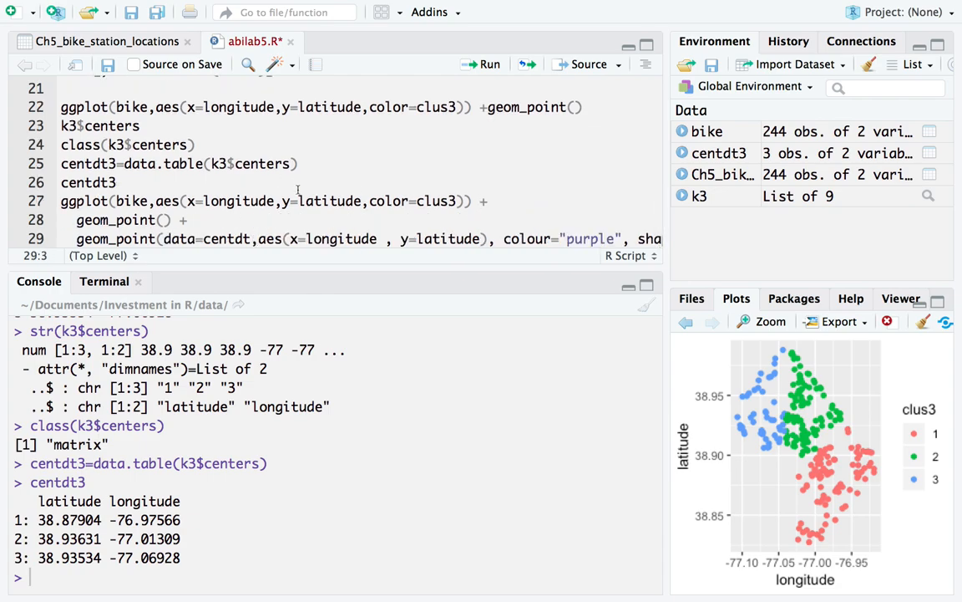
Run only the base ggplot call and its first geom_point() layer from lines 27 and 28, without the trailing plus
{"action": "left_click", "coordinate": [60, 201]}
{"action": "mouse_move", "coordinate": [60, 200]}
{"action": "left_mouse_down"}
{"action": "mouse_move", "coordinate": [173, 200]}
{"action": "mouse_move", "coordinate": [164, 219]}
{"action": "mouse_move", "coordinate": [60, 200]}
{"action": "left_mouse_up"}
{"action": "left_click", "coordinate": [189, 220]}
{"action": "key", "text": "ctrl+Return"}
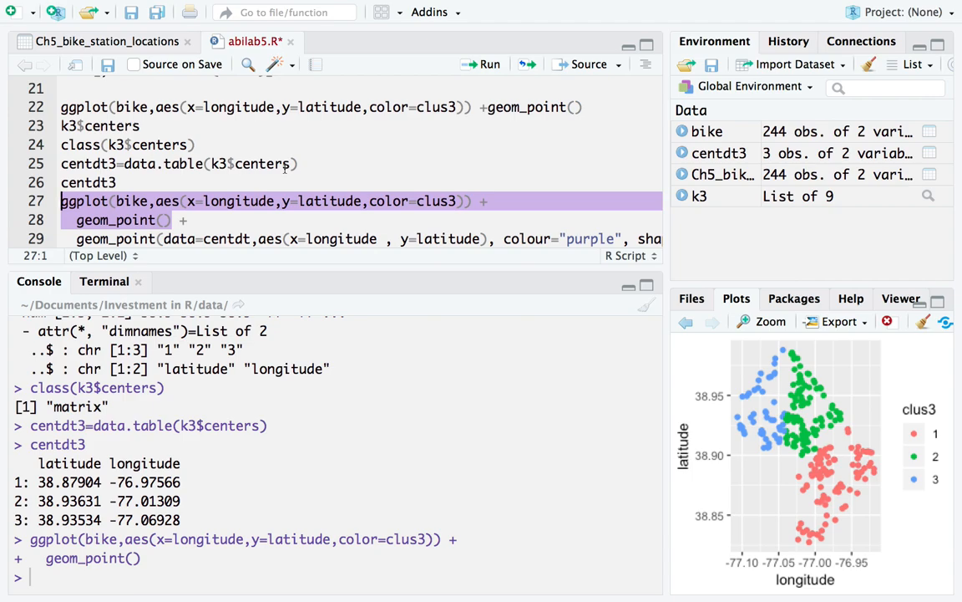
Widen the script and console area so that more of the second geom_point() layer on line 29 fits
{"action": "left_click", "coordinate": [184, 221]}
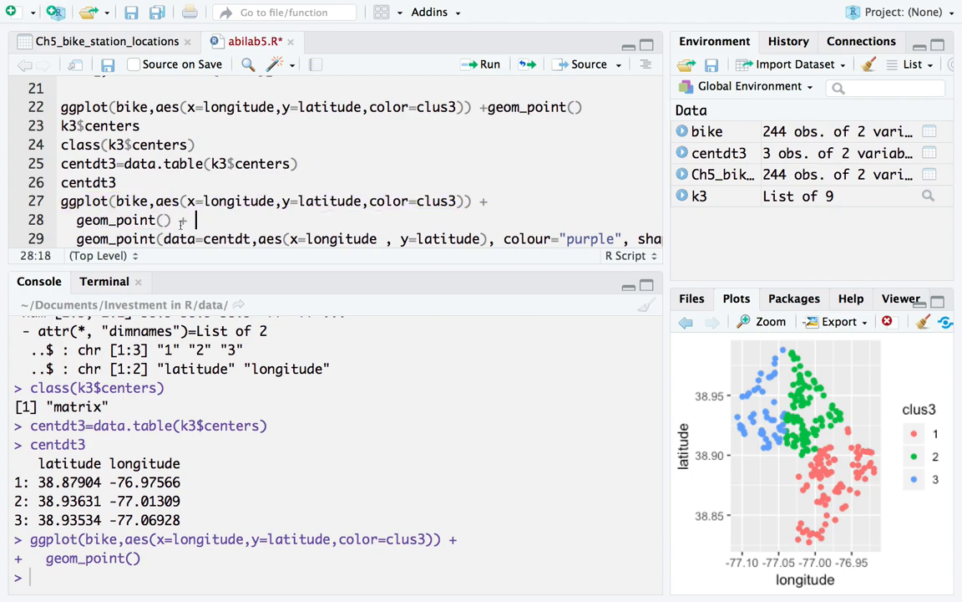
{"action": "double_click", "coordinate": [183, 220]}
{"action": "left_click", "coordinate": [125, 236]}
{"action": "left_click_drag", "start_coordinate": [78, 239], "coordinate": [155, 239]}
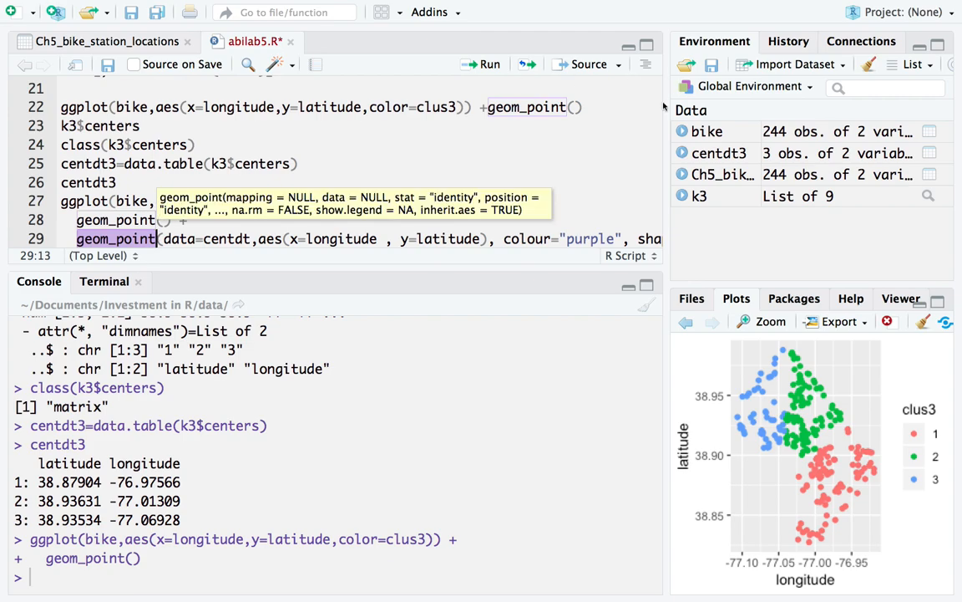
{"action": "left_click_drag", "start_coordinate": [671, 137], "coordinate": [783, 88]}
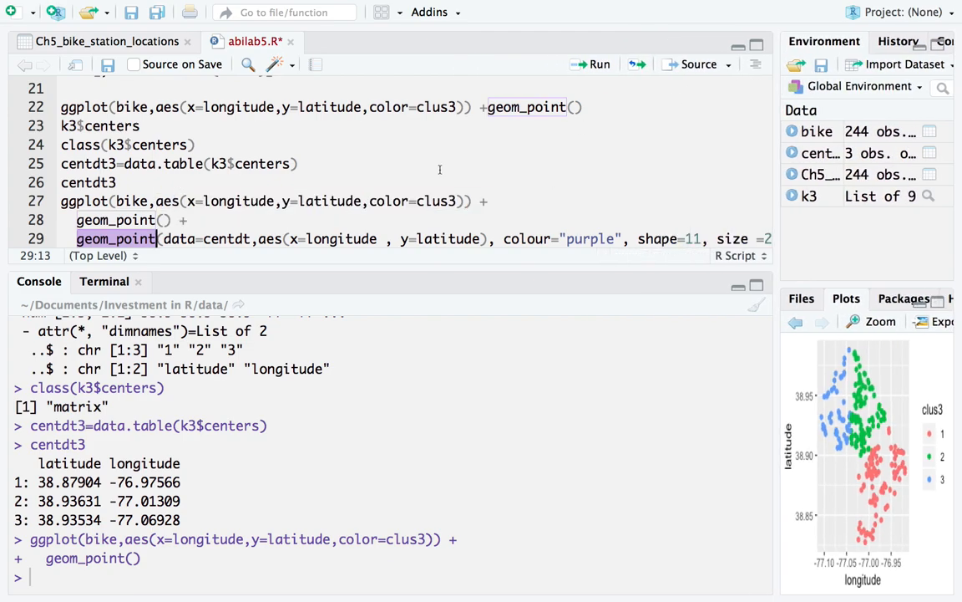
Change the data argument of the second geom_point() layer on line 29 to centdt3
{"action": "left_click", "coordinate": [165, 219]}
{"action": "key", "text": "ctrl+a"}
{"action": "left_click", "coordinate": [165, 220]}
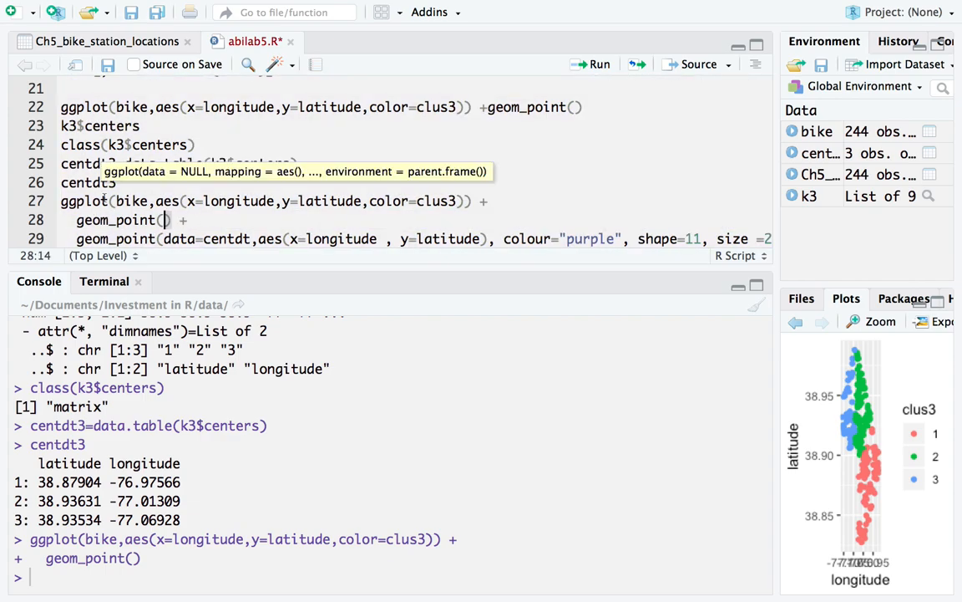
{"action": "left_click", "coordinate": [164, 239]}
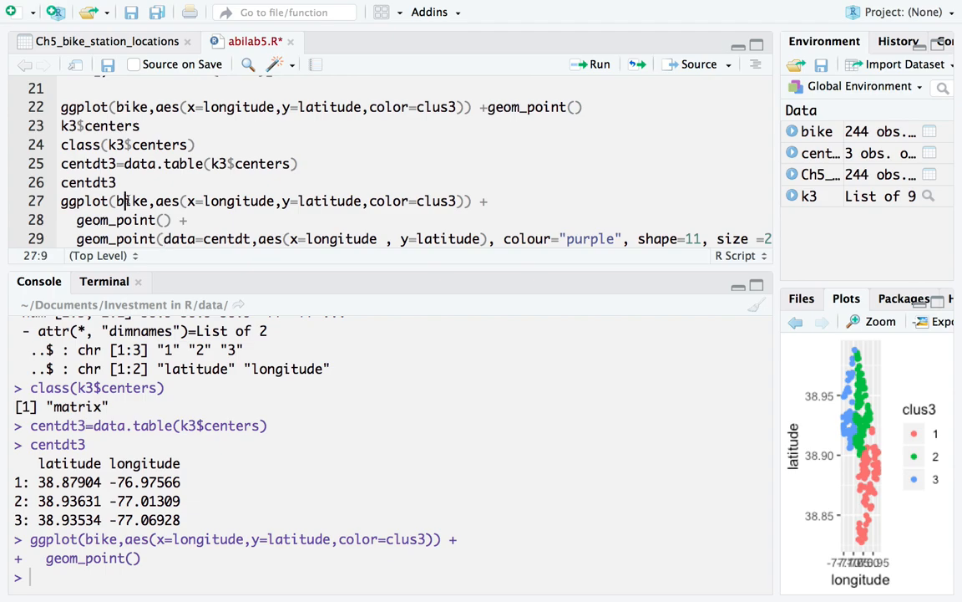
{"action": "double_click", "coordinate": [123, 201]}
{"action": "double_click", "coordinate": [180, 239]}
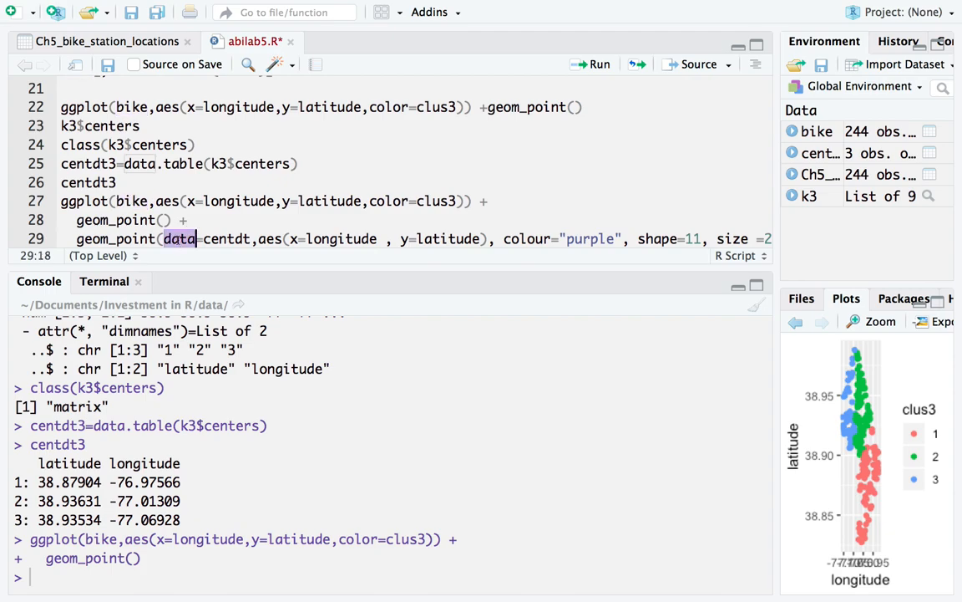
{"action": "double_click", "coordinate": [231, 239]}
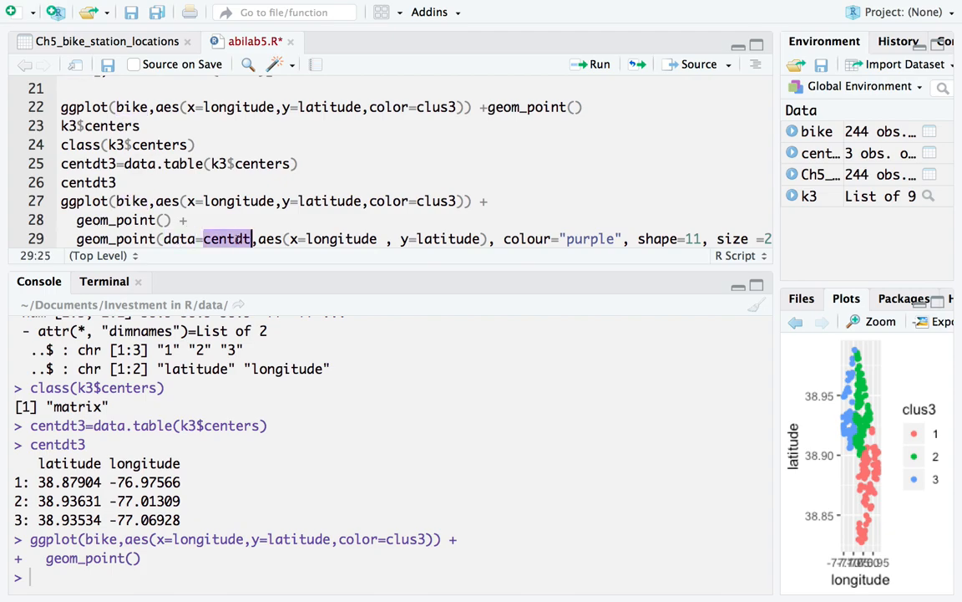
{"action": "left_click", "coordinate": [253, 239]}
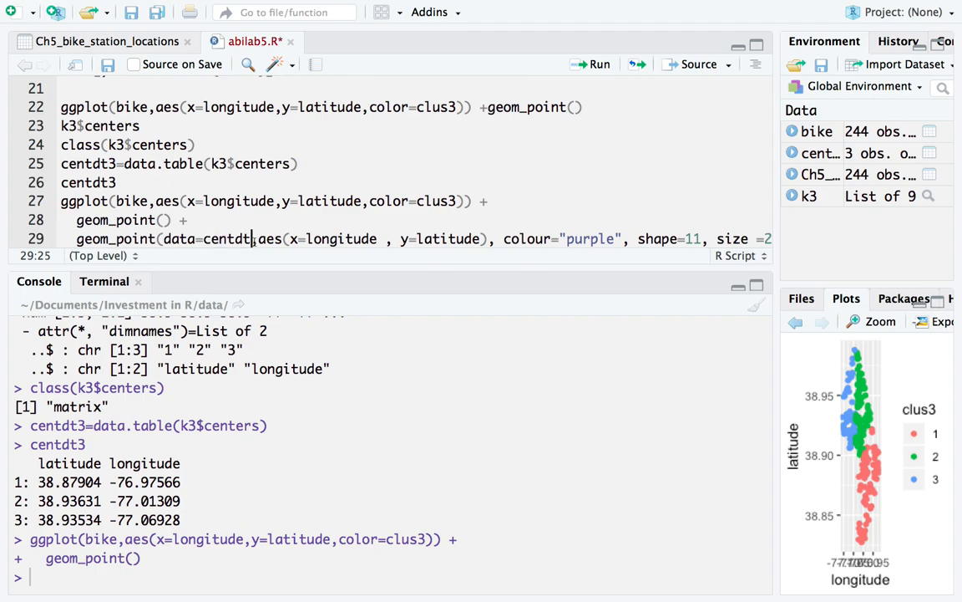
{"action": "type", "text": "3"}
Examine the data, aes(), colour, shape and size arguments of the centers layer on line 29
{"action": "double_click", "coordinate": [180, 239]}
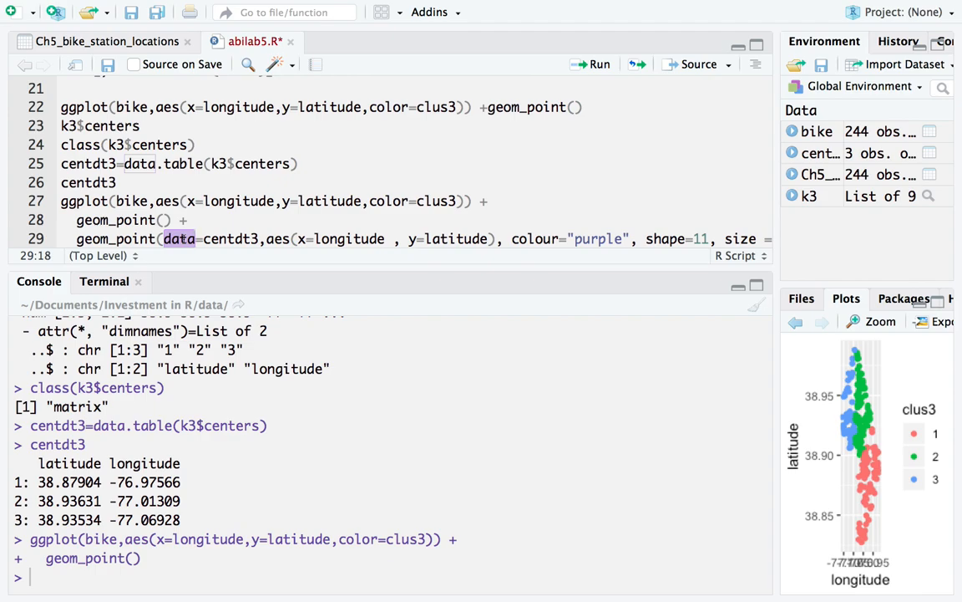
{"action": "left_click", "coordinate": [205, 239]}
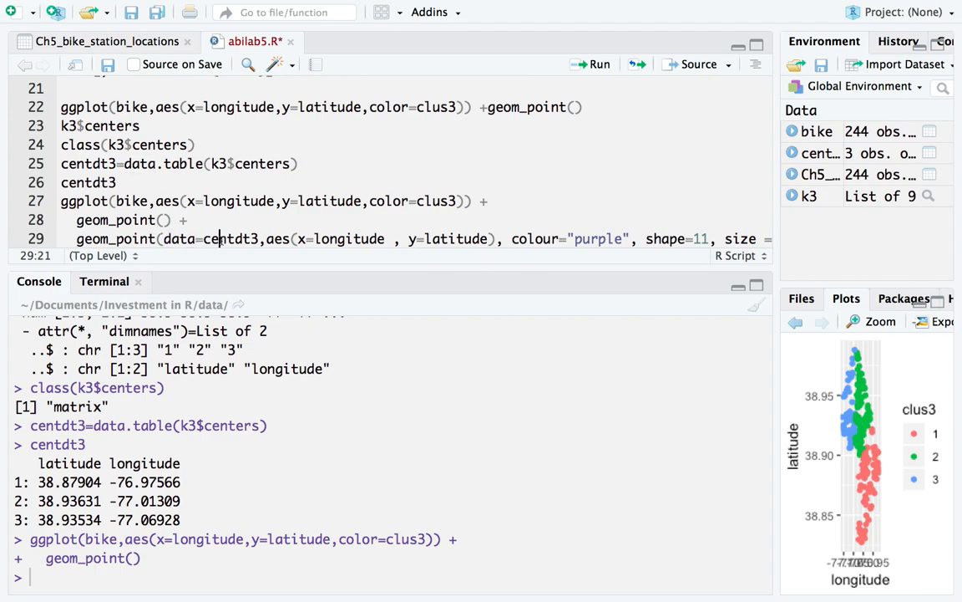
{"action": "double_click", "coordinate": [222, 239]}
{"action": "left_click", "coordinate": [191, 240]}
{"action": "left_click", "coordinate": [227, 240]}
{"action": "double_click", "coordinate": [228, 240]}
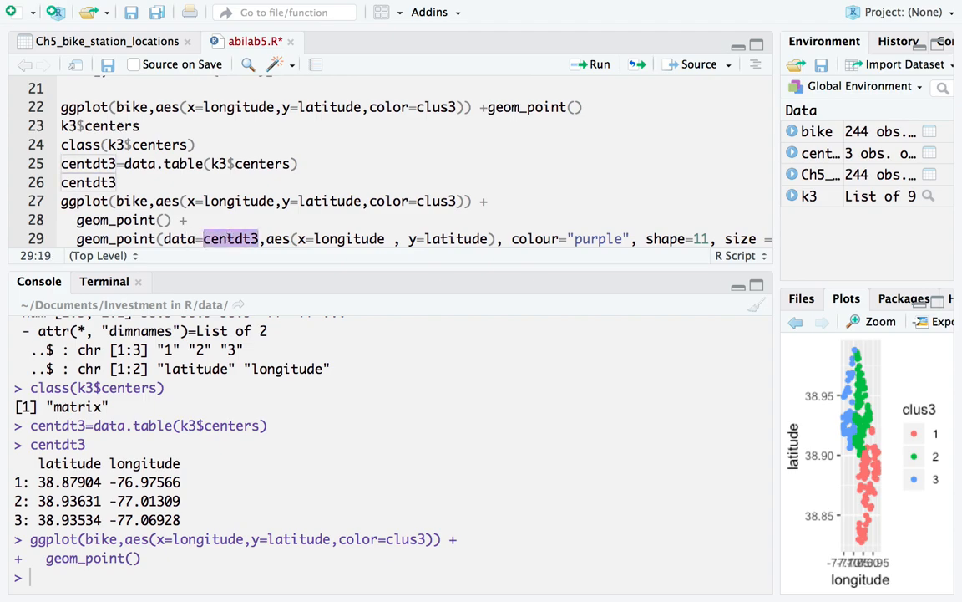
{"action": "left_click", "coordinate": [267, 239]}
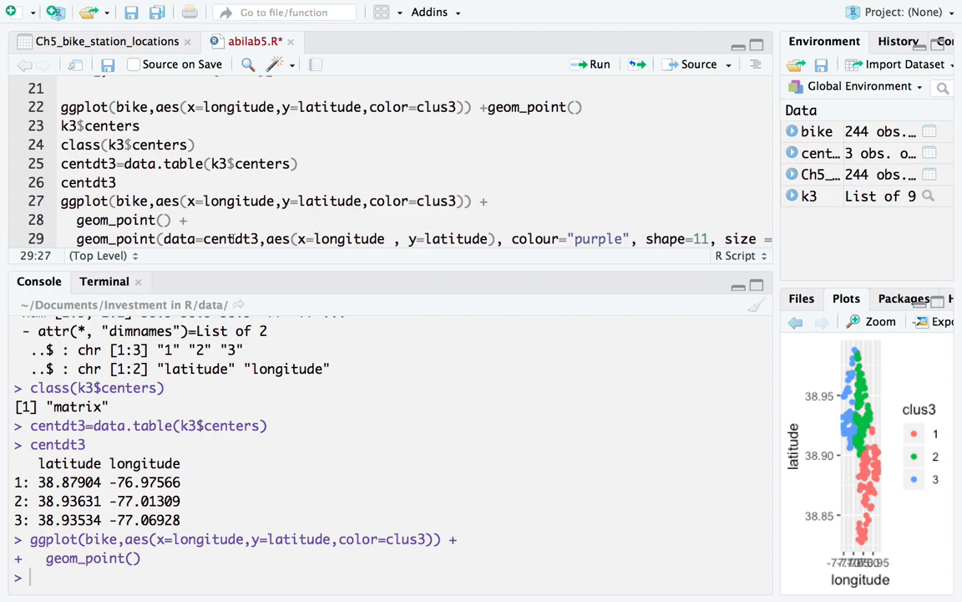
{"action": "left_click_drag", "start_coordinate": [265, 239], "coordinate": [496, 239]}
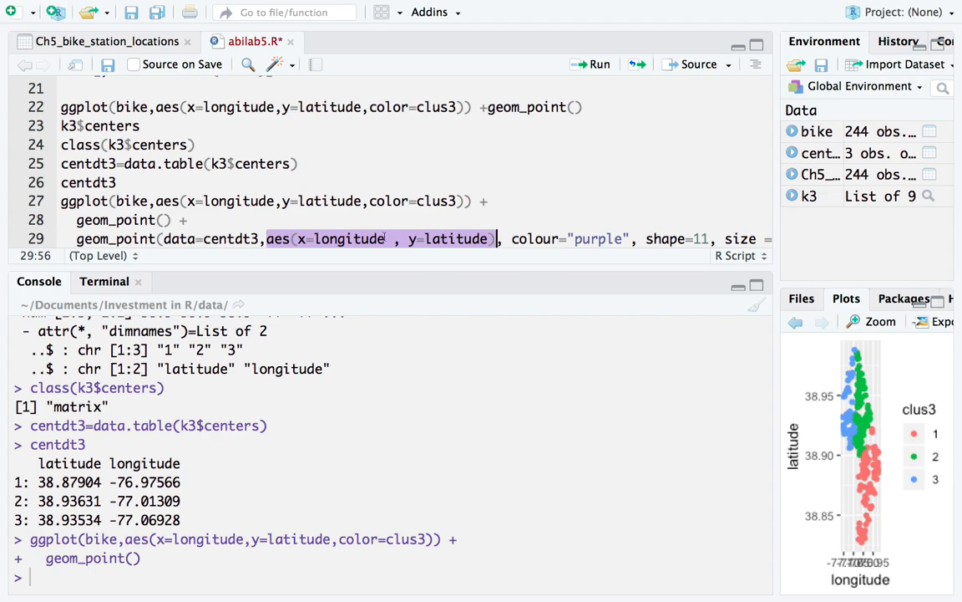
{"action": "double_click", "coordinate": [229, 239]}
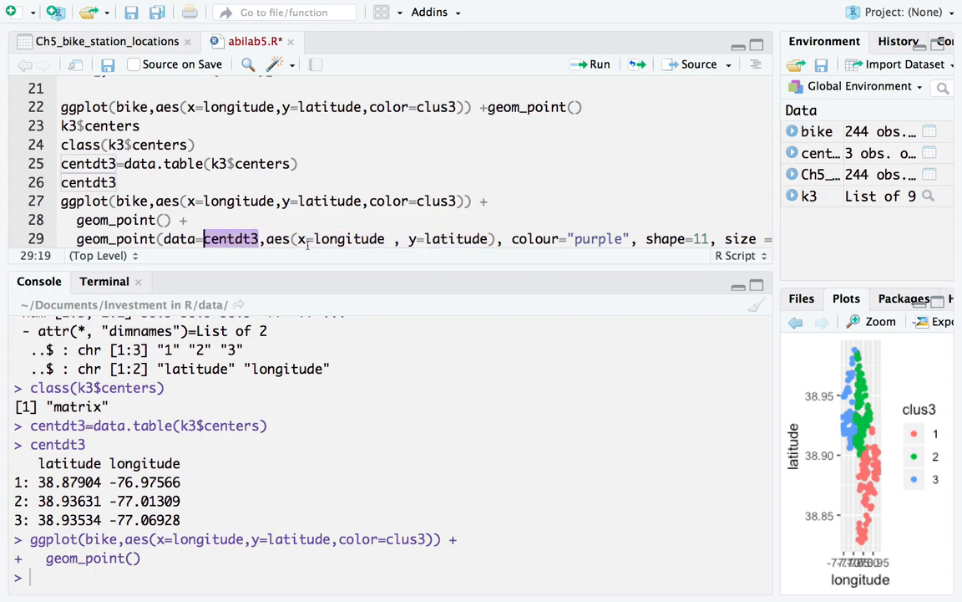
{"action": "left_click_drag", "start_coordinate": [266, 239], "coordinate": [491, 240]}
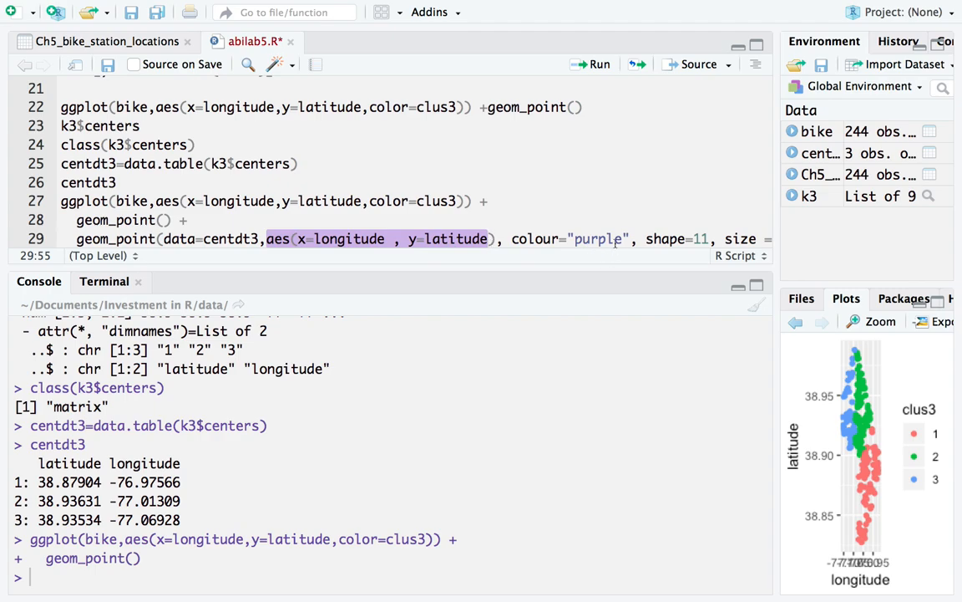
{"action": "left_click", "coordinate": [562, 240]}
{"action": "left_click", "coordinate": [582, 239]}
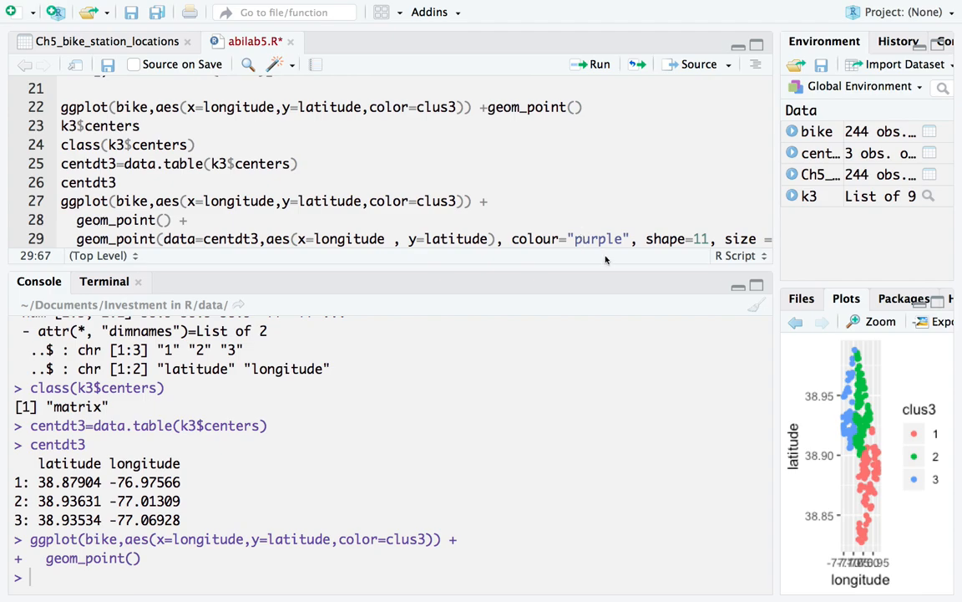
{"action": "scroll", "coordinate": [585, 239], "scroll_direction": "right", "scroll_amount": 2}
{"action": "scroll", "coordinate": [598, 238], "scroll_direction": "left", "scroll_amount": 2}
{"action": "scroll", "coordinate": [596, 239], "scroll_direction": "right", "scroll_amount": 2}
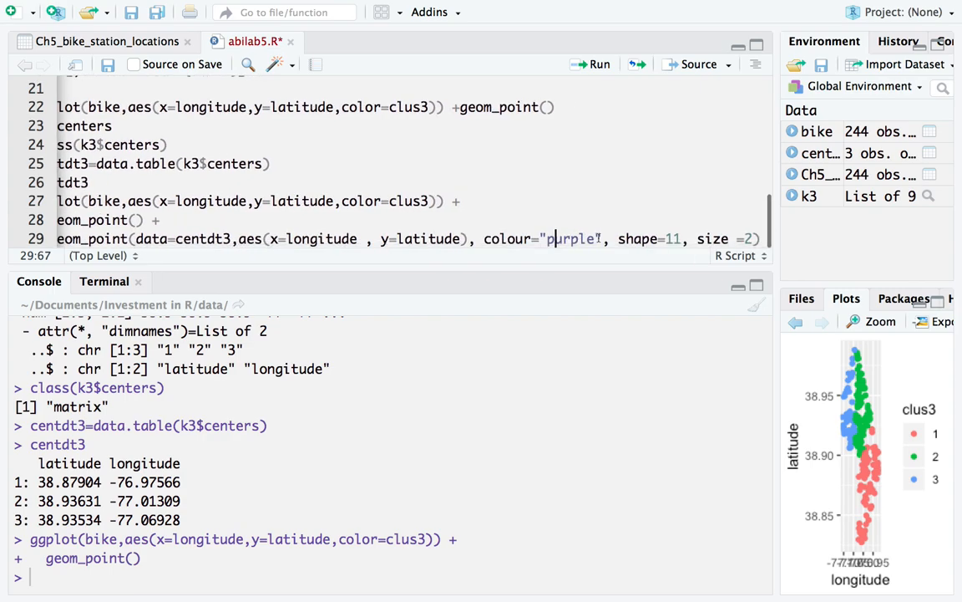
{"action": "double_click", "coordinate": [637, 239]}
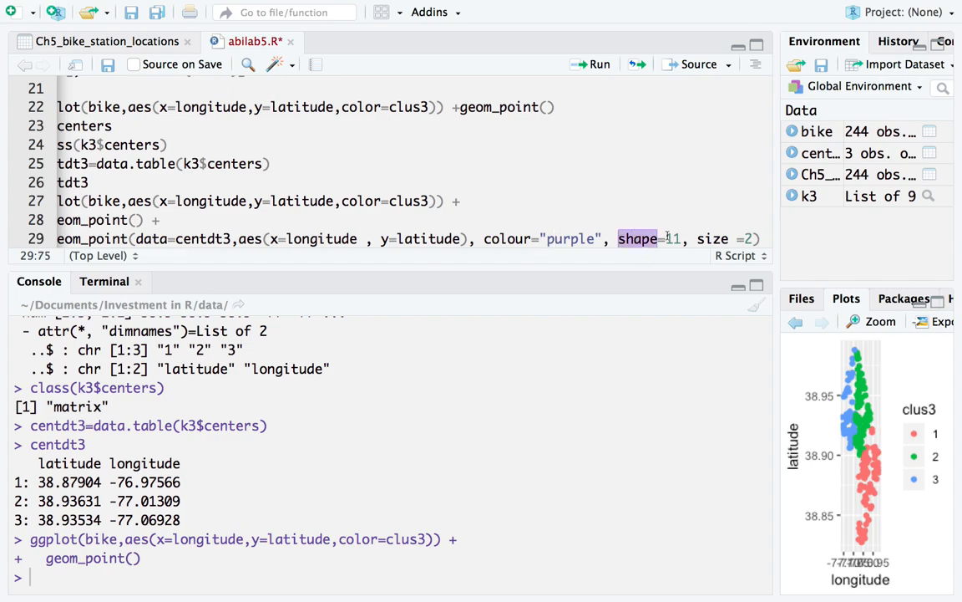
{"action": "left_click", "coordinate": [671, 239]}
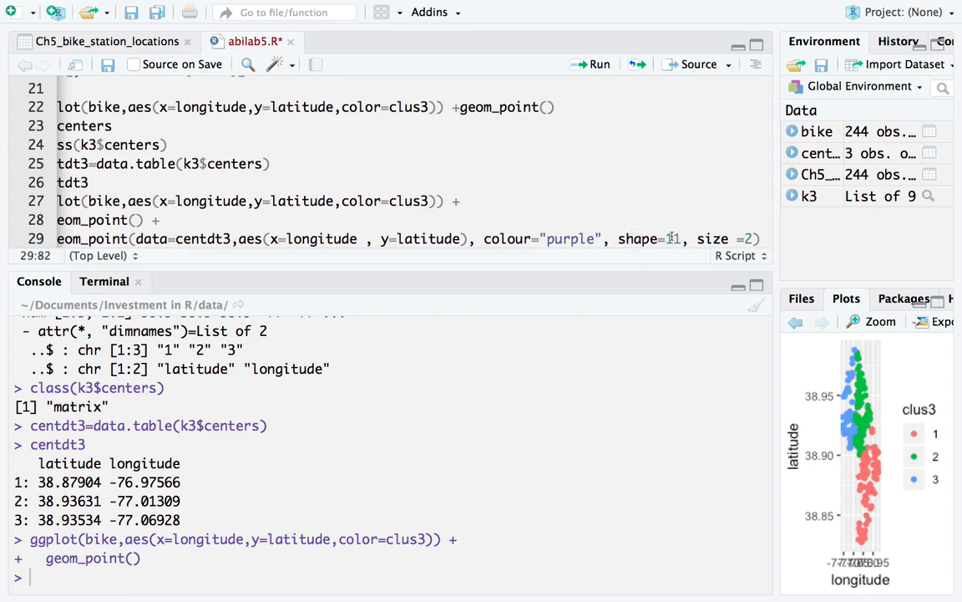
{"action": "key", "text": "Right"}
{"action": "key", "text": "Right"}
{"action": "key", "text": "Right"}
{"action": "key", "text": "Right"}
{"action": "key", "text": "Right"}
{"action": "key", "text": "Right"}
{"action": "mouse_move", "coordinate": [254, 233]}
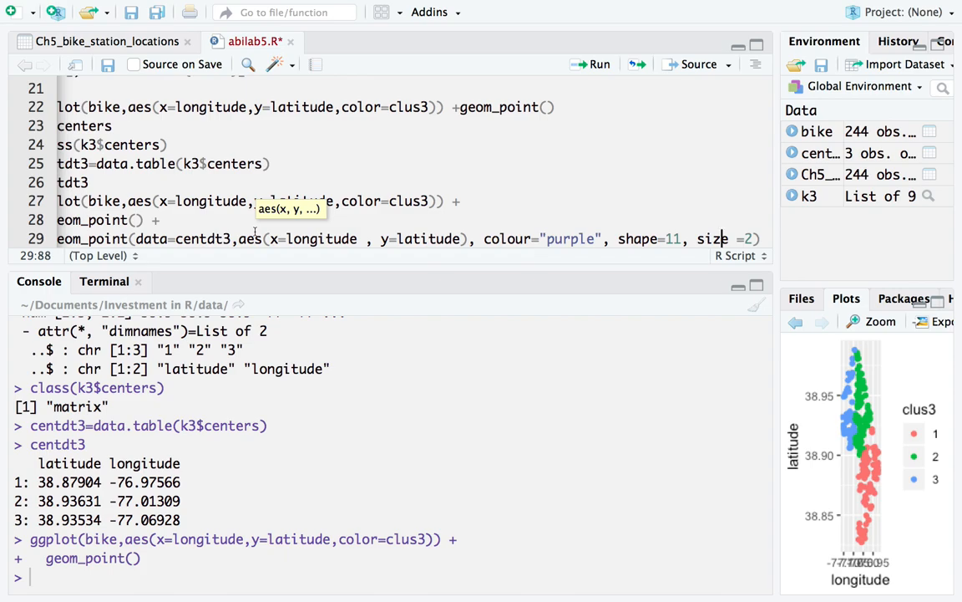
Run the full ggplot command on lines 27 to 29 and inspect the resulting plot enlarged to full screen
{"action": "key", "text": "ctrl+Return"}
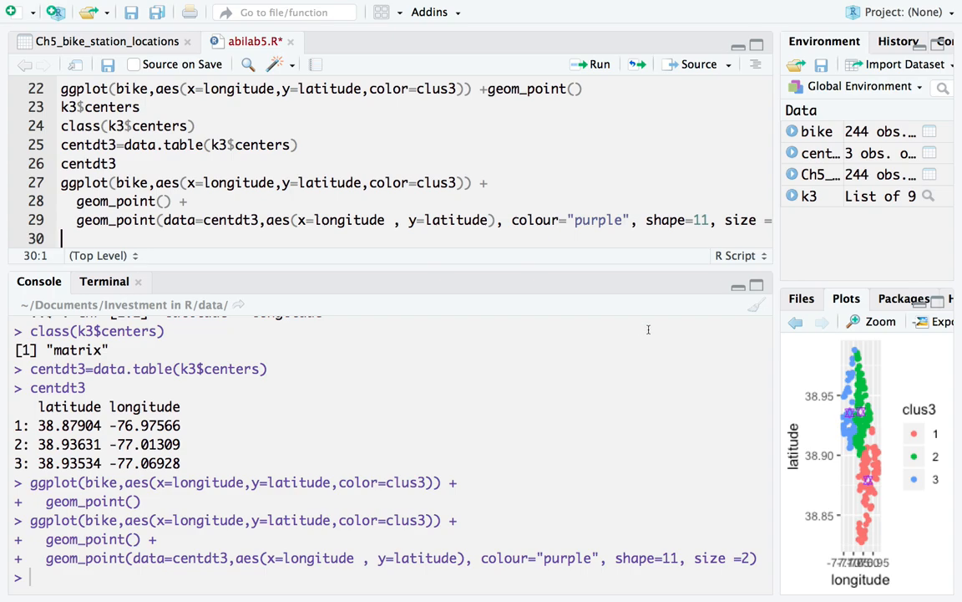
{"action": "left_click", "coordinate": [881, 323]}
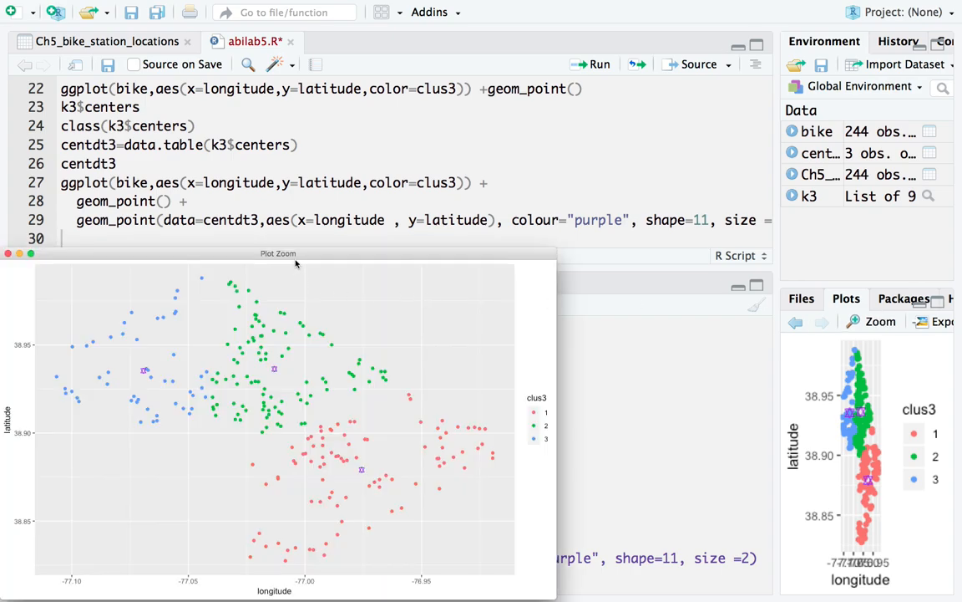
{"action": "left_click_drag", "start_coordinate": [300, 257], "coordinate": [388, 204]}
{"action": "left_click_drag", "start_coordinate": [141, 186], "coordinate": [180, 106]}
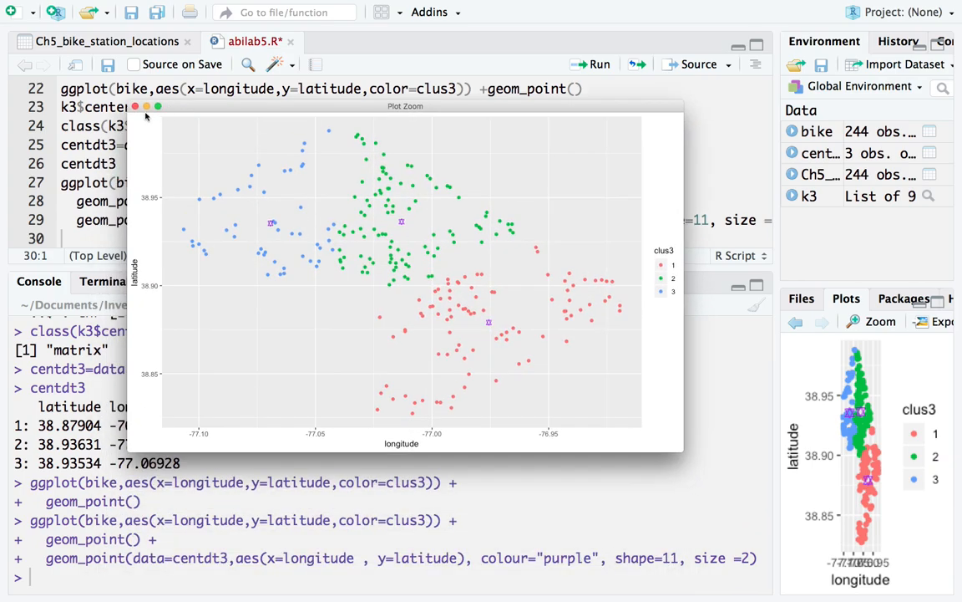
{"action": "left_click", "coordinate": [157, 107]}
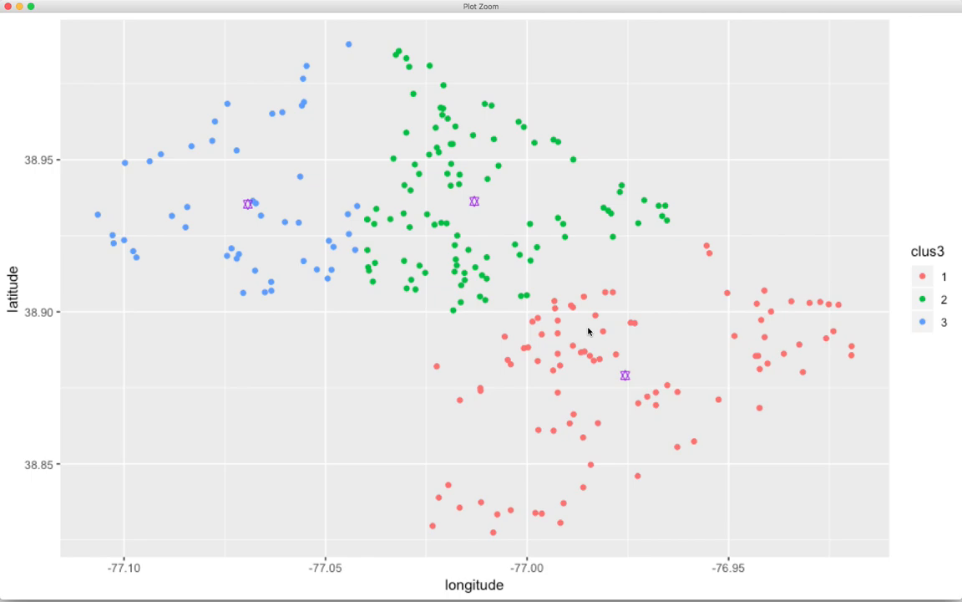
{"action": "left_click", "coordinate": [10, 6]}
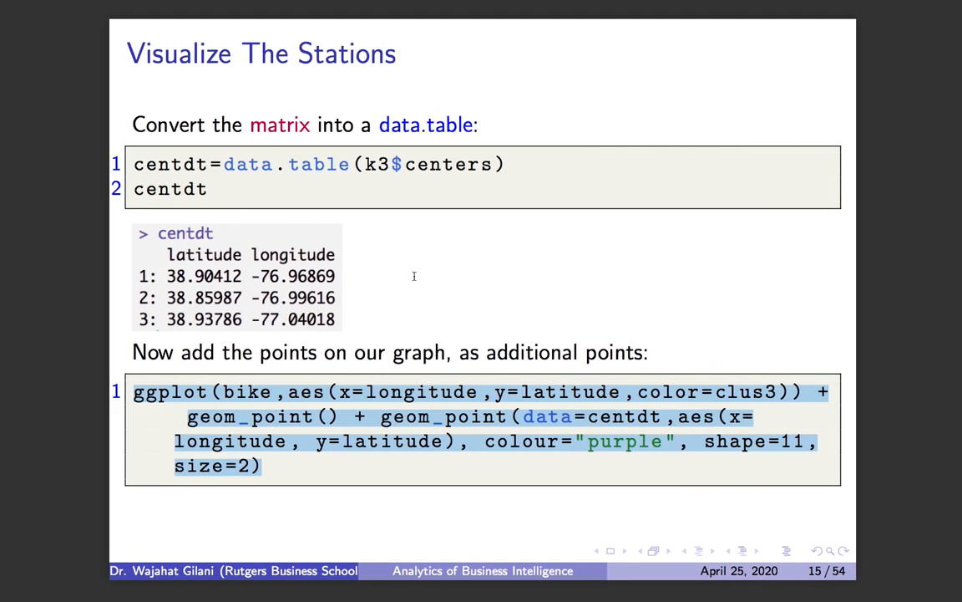
Switch to the slides, consult slide 16 for the point shapes available in R, and return to RStudio
{"action": "left_click", "coordinate": [413, 276]}
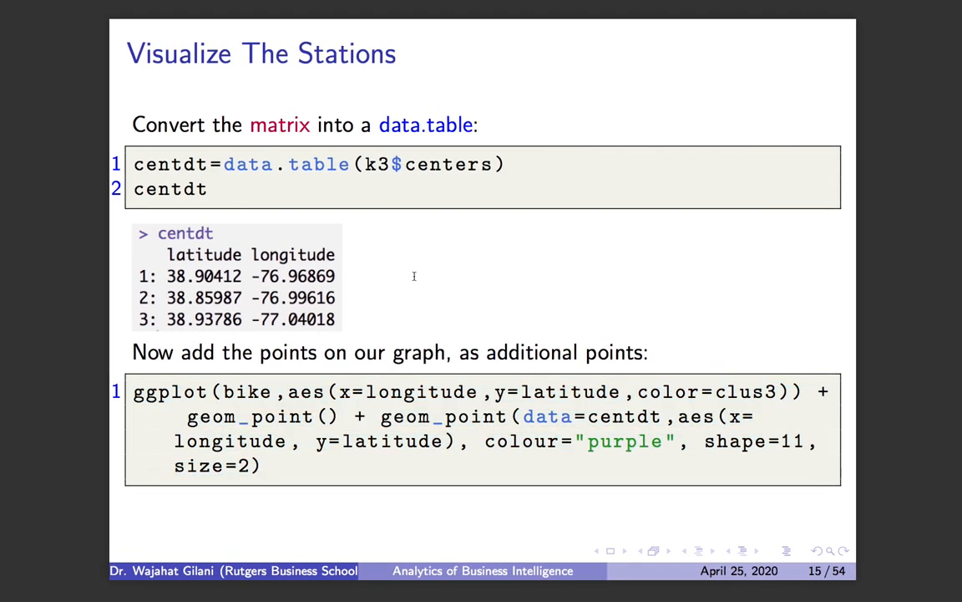
{"action": "key", "text": "Right"}
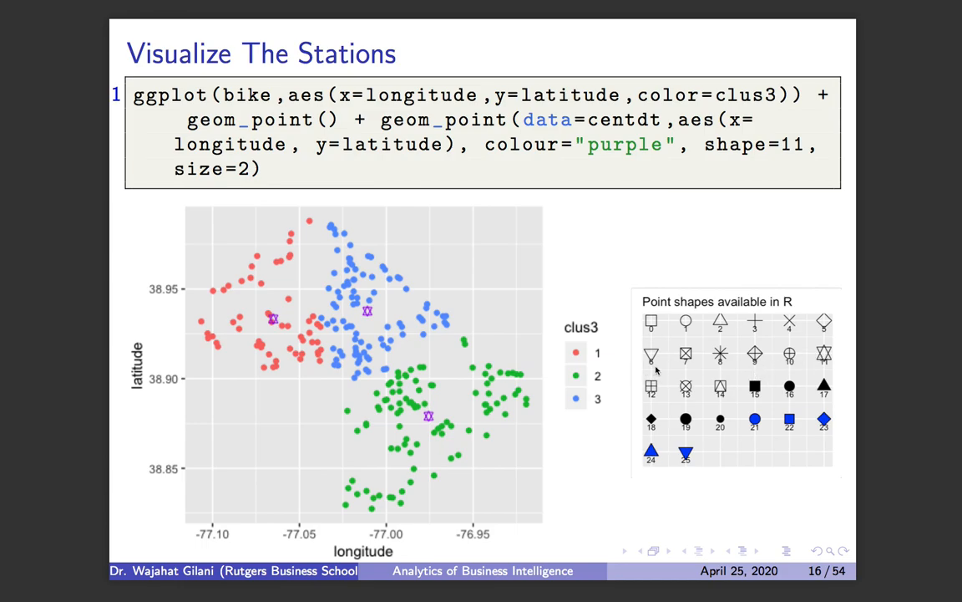
{"action": "key", "text": "ctrl+Left"}
{"action": "key", "text": "ctrl+Right"}
{"action": "key", "text": "ctrl+Right"}
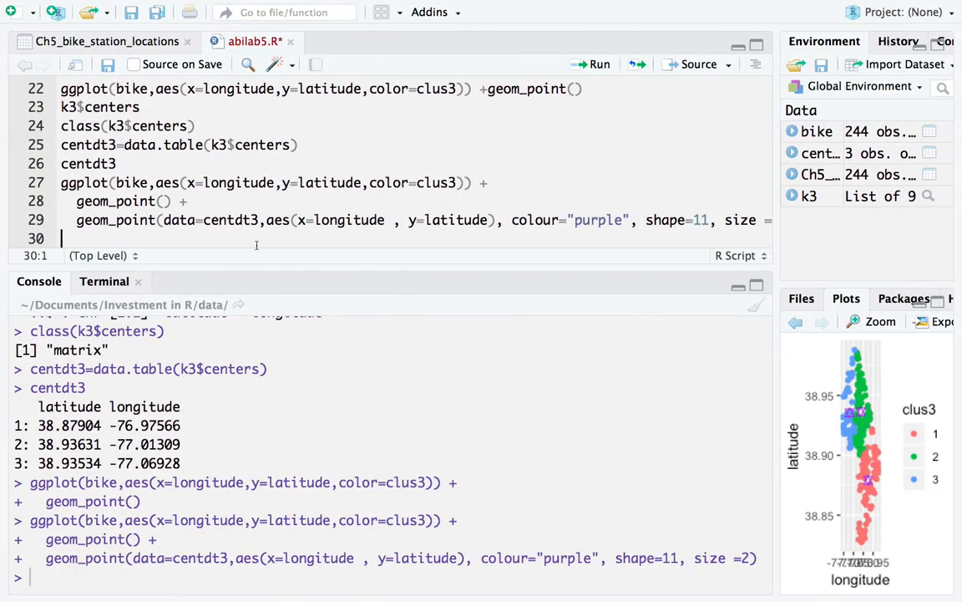
Set the shape of the centers layer on line 29 to 6 and rerun the ggplot command
{"action": "double_click", "coordinate": [702, 220]}
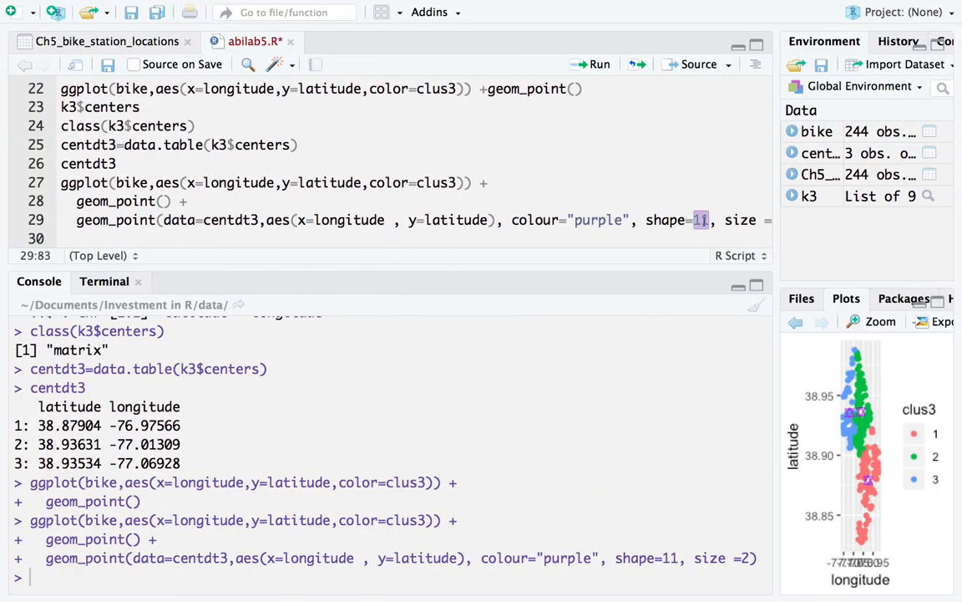
{"action": "type", "text": "6"}
{"action": "key", "text": "ctrl+Return"}
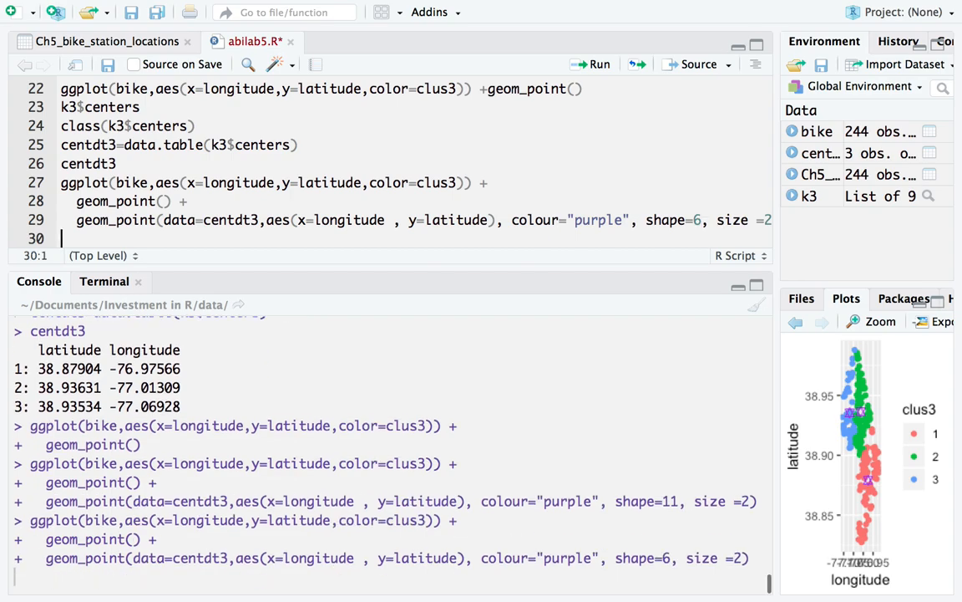
View the replotted cluster chart enlarged to full screen to examine the new center markers
{"action": "left_click", "coordinate": [874, 324]}
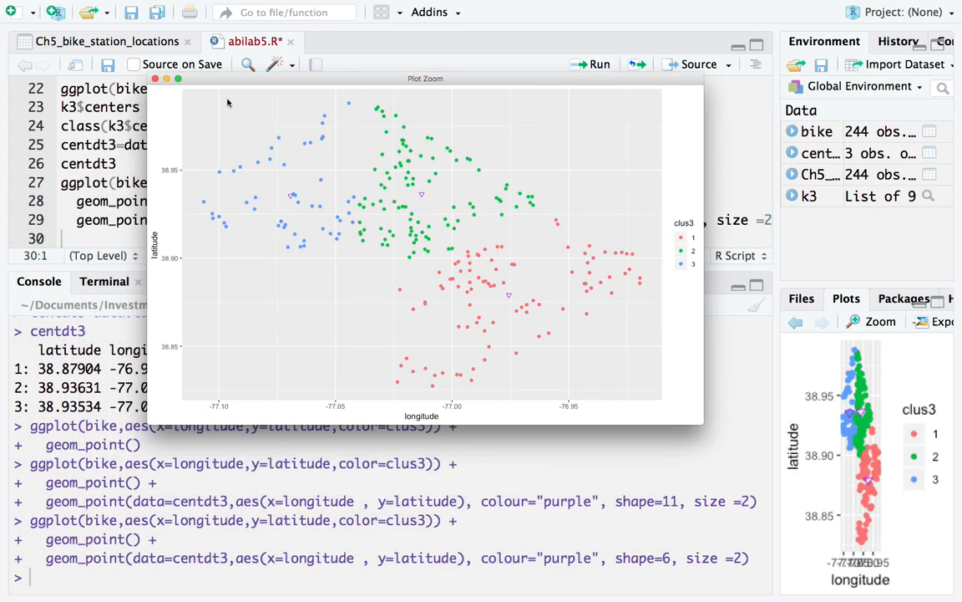
{"action": "left_click", "coordinate": [178, 79]}
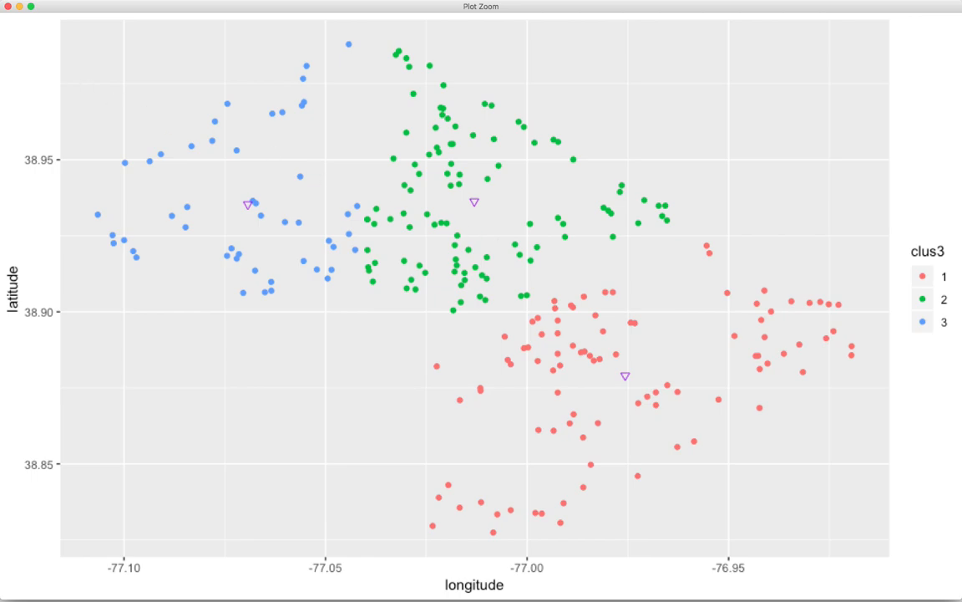
{"action": "left_click", "coordinate": [8, 6]}
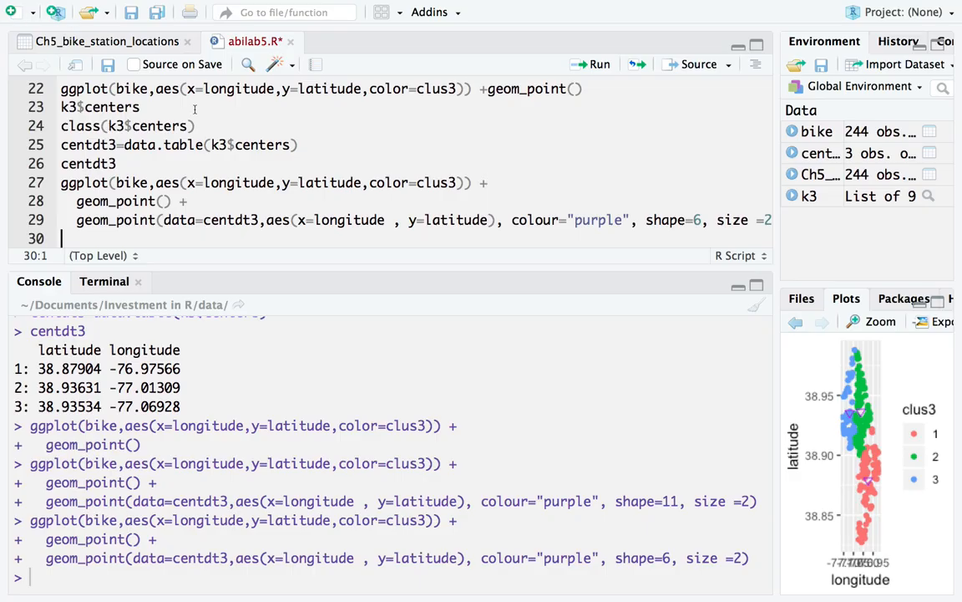
Switch to the slides and advance to slide 17, "What-IF We Decide On 2 Stations"
{"action": "key", "text": "super+Tab"}
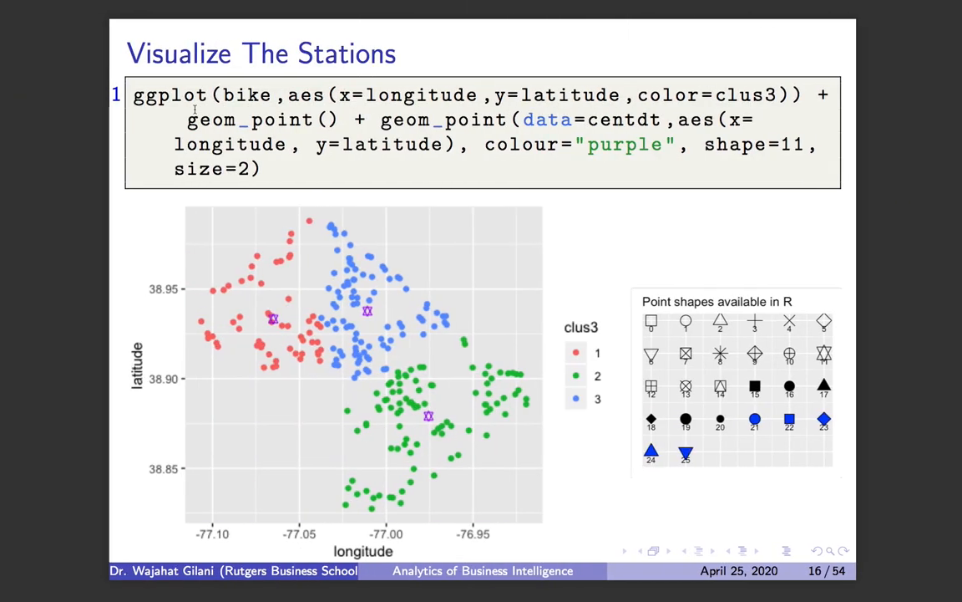
{"action": "key", "text": "Right"}
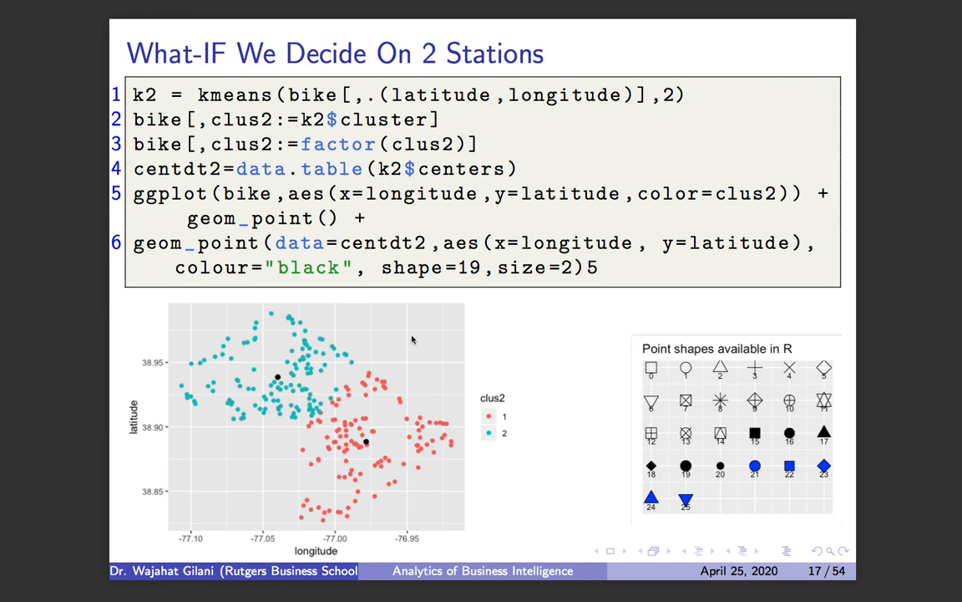
Switch back to RStudio and copy the k3=kmeans(bike ,3) command from line 14 to a new line 31
{"action": "key", "text": "ctrl+Left"}
{"action": "key", "text": "ctrl+Right"}
{"action": "key", "text": "ctrl+Right"}
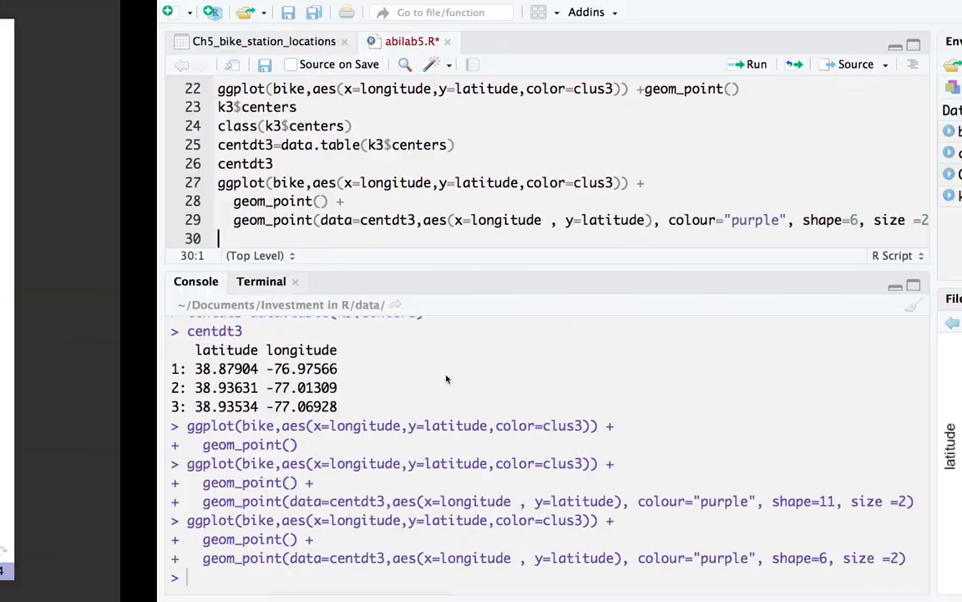
{"action": "scroll", "coordinate": [130, 226], "scroll_direction": "up", "scroll_amount": 3}
{"action": "scroll", "coordinate": [129, 230], "scroll_direction": "up", "scroll_amount": 3}
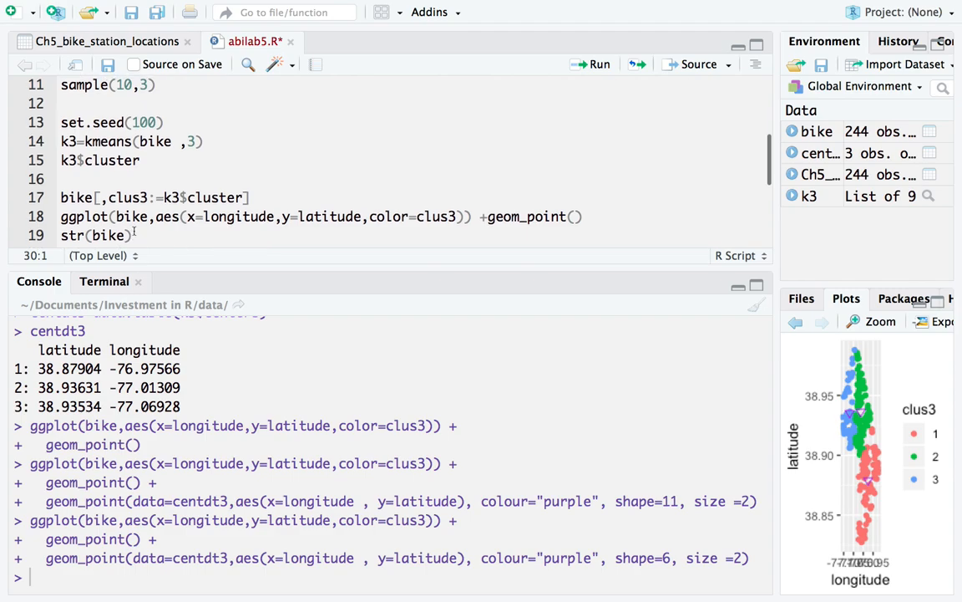
{"action": "left_click_drag", "start_coordinate": [59, 141], "coordinate": [221, 137]}
{"action": "key", "text": "ctrl+c"}
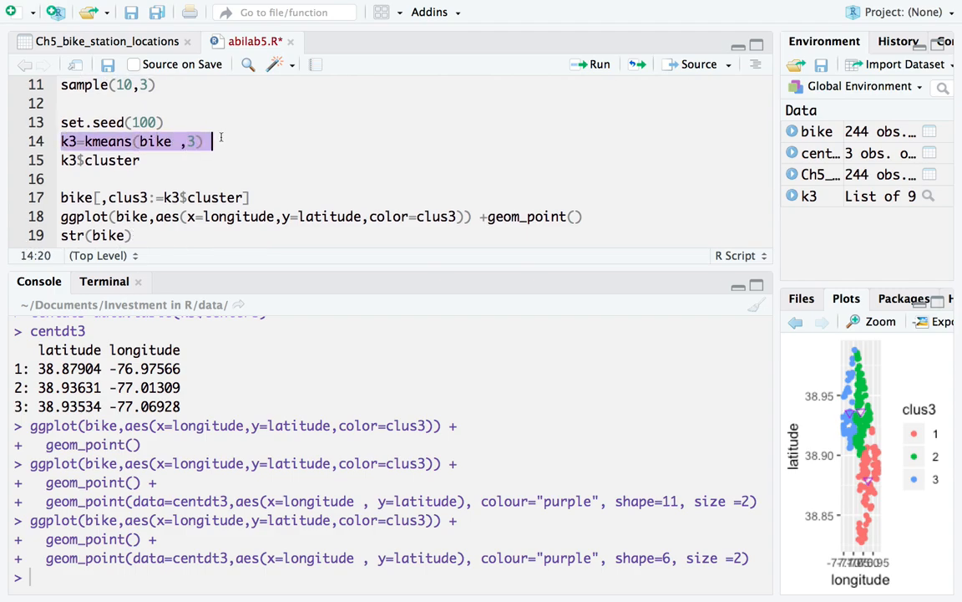
{"action": "scroll", "coordinate": [102, 234], "scroll_direction": "down", "scroll_amount": 5}
{"action": "left_click", "coordinate": [103, 234]}
{"action": "key", "text": "Return"}
{"action": "key", "text": "ctrl+v"}
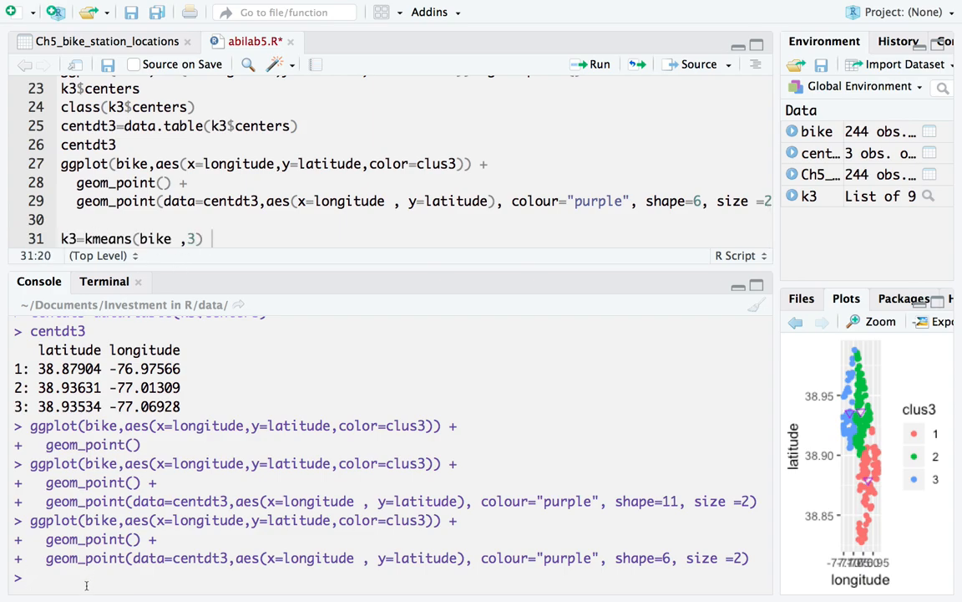
Print the bike table in the console and rename the result variable of the copied kmeans command on line 31 to k2
{"action": "type", "text": "bike"}
{"action": "key", "text": "Return"}
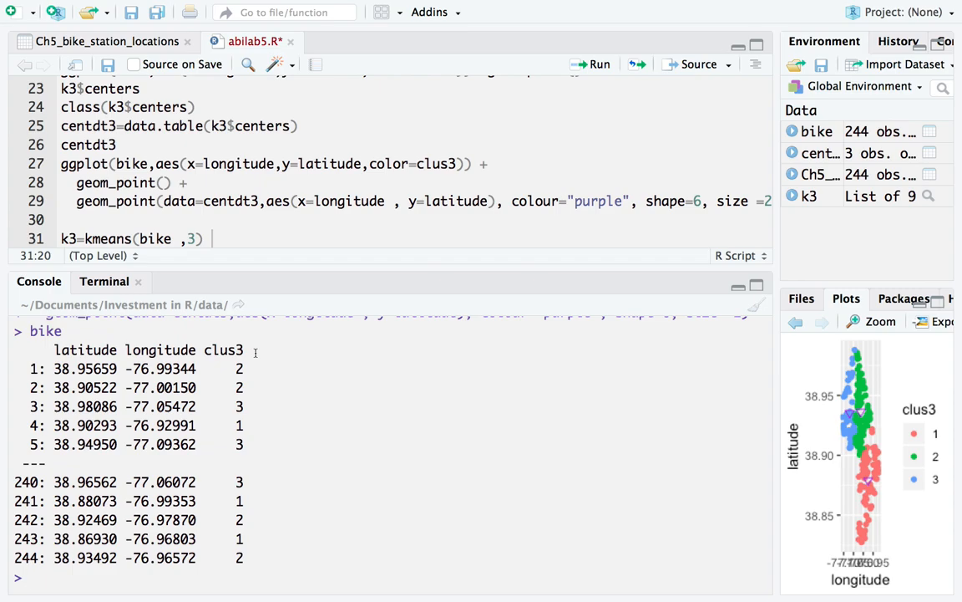
{"action": "left_click", "coordinate": [80, 239]}
{"action": "left_click", "coordinate": [84, 239]}
{"action": "key", "text": "Left"}
{"action": "key", "text": "BackSpace"}
{"action": "type", "text": "2"}
Restrict the kmeans data on line 31 to bike[,.(latitude,longitude)] and set the number of clusters to 2
{"action": "left_click", "coordinate": [171, 239]}
{"action": "type", "text": "[,"}
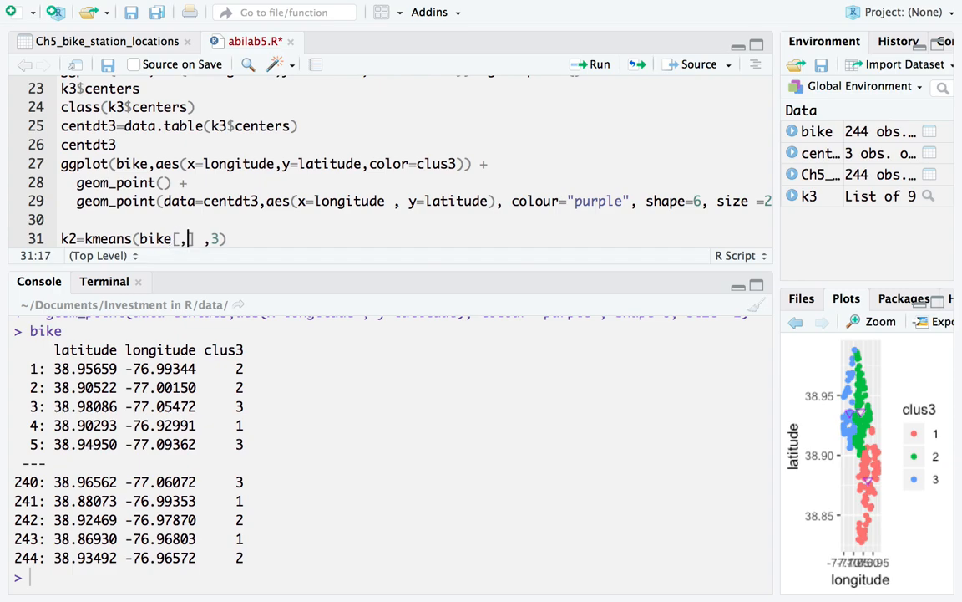
{"action": "type", "text": ".(l"}
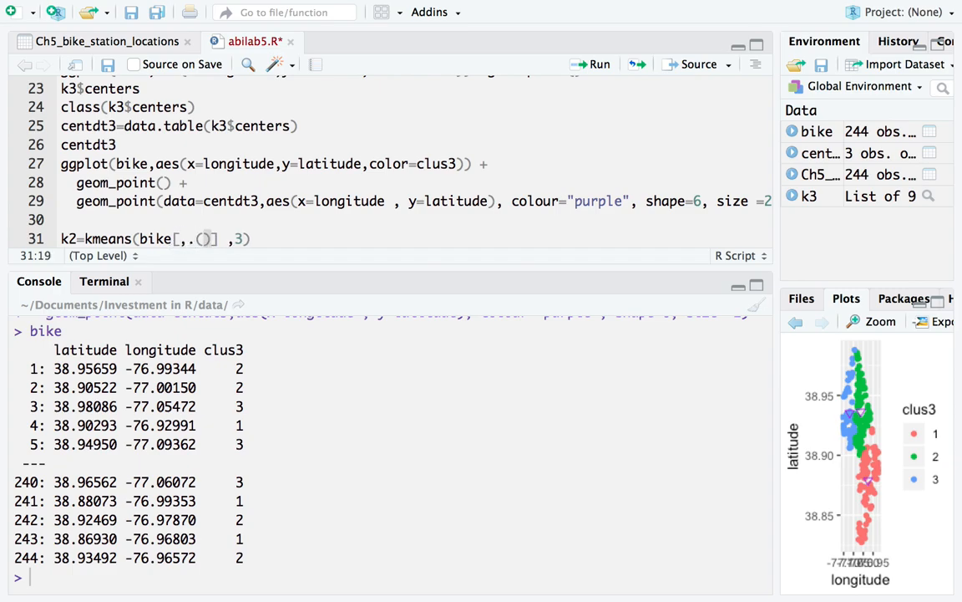
{"action": "type", "text": "atitude,l"}
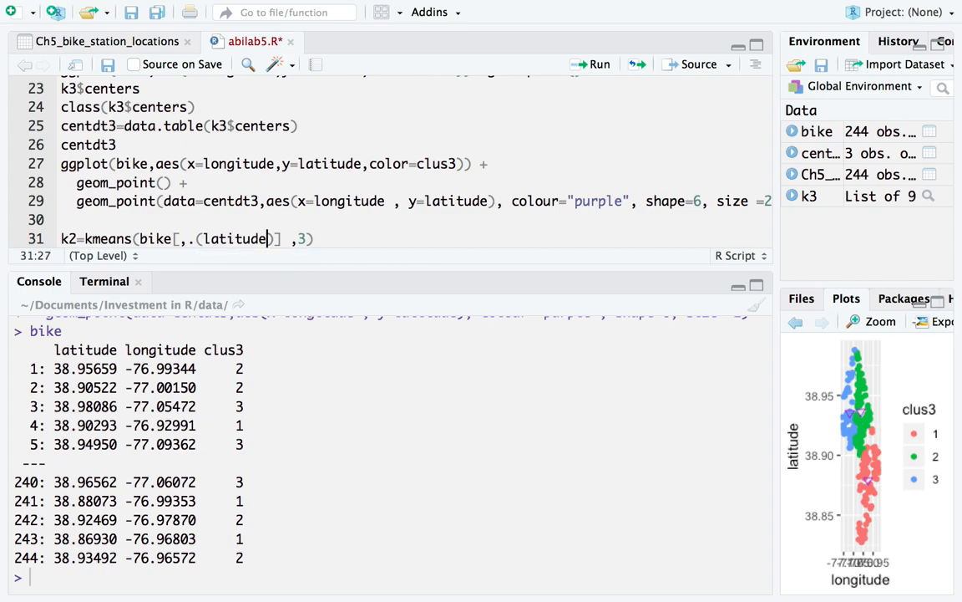
{"action": "type", "text": "ong"}
{"action": "key", "text": "BackSpace"}
{"action": "type", "text": "ng"}
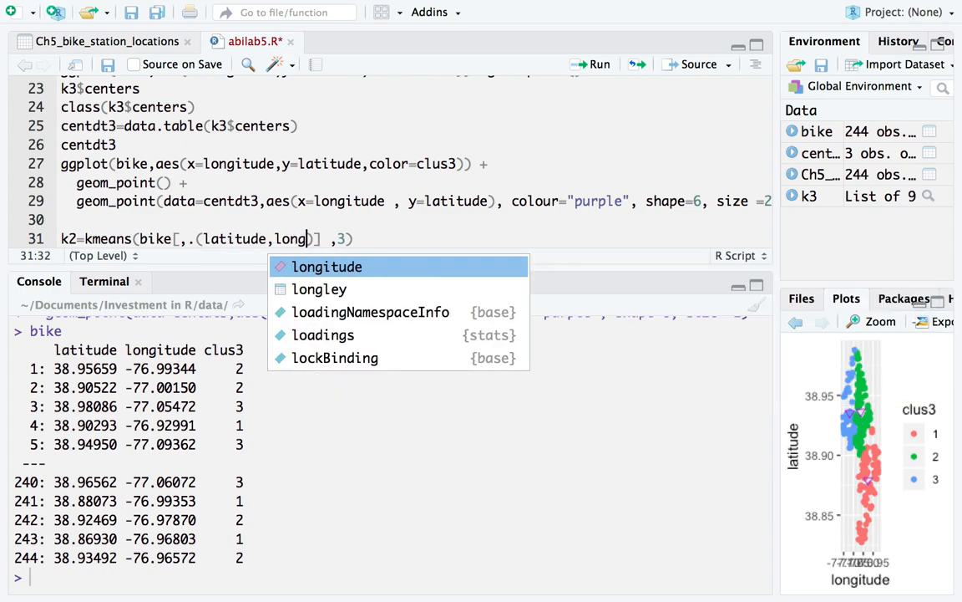
{"action": "key", "text": "Tab"}
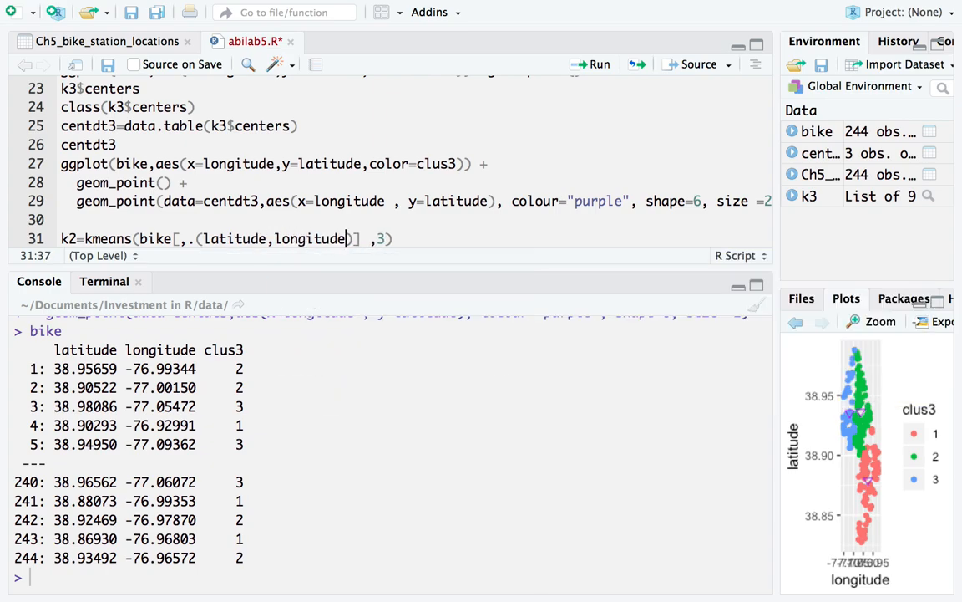
{"action": "key", "text": "Right"}
{"action": "key", "text": "Right"}
{"action": "key", "text": "Right"}
{"action": "key", "text": "Right"}
{"action": "key", "text": "Right"}
Copy set.seed(100) from line 13 to a new line above the k2 command and run both lines
{"action": "scroll", "coordinate": [59, 192], "scroll_direction": "up", "scroll_amount": 6}
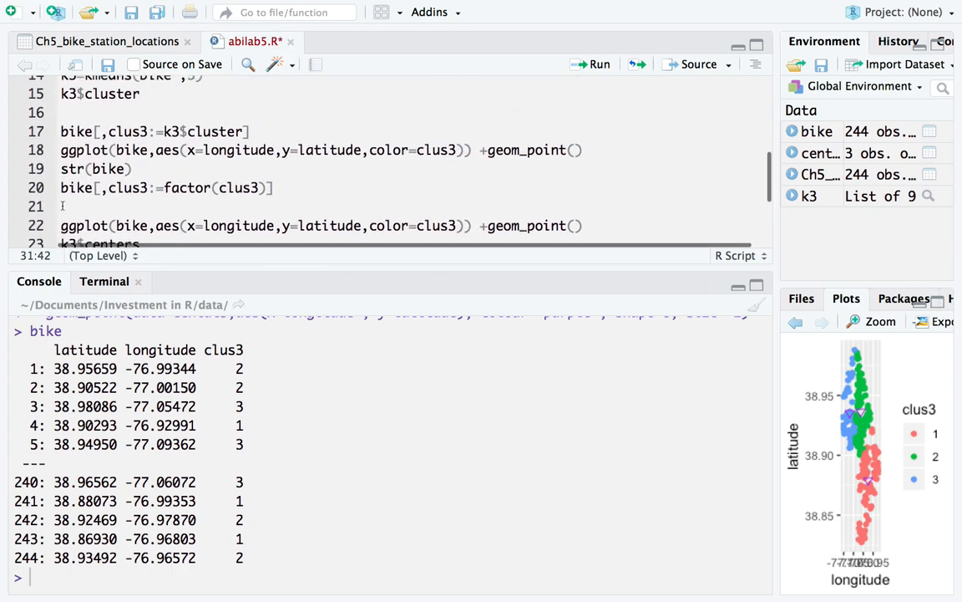
{"action": "left_click_drag", "start_coordinate": [167, 128], "coordinate": [4, 134]}
{"action": "key", "text": "ctrl+c"}
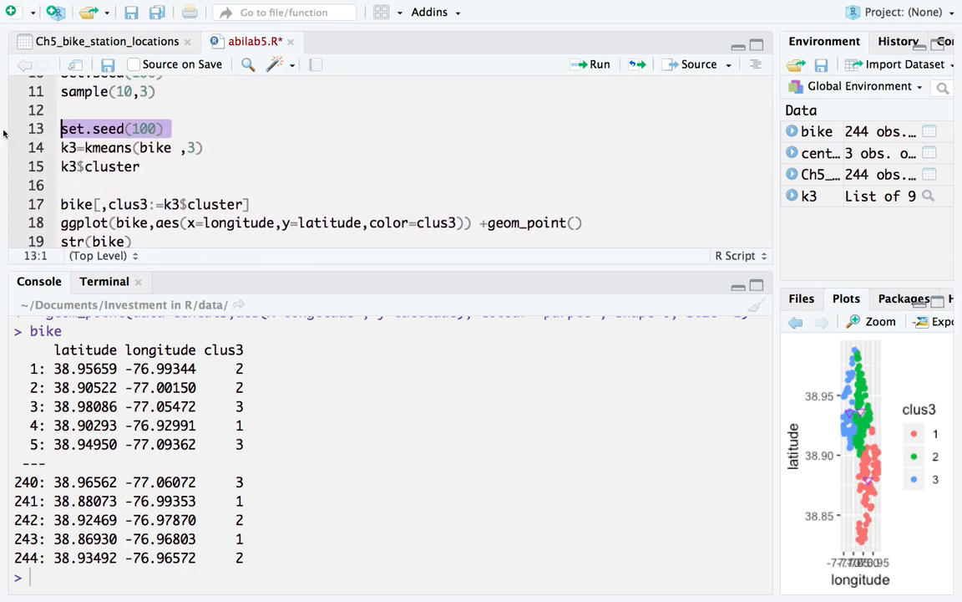
{"action": "scroll", "coordinate": [64, 192], "scroll_direction": "down", "scroll_amount": 6}
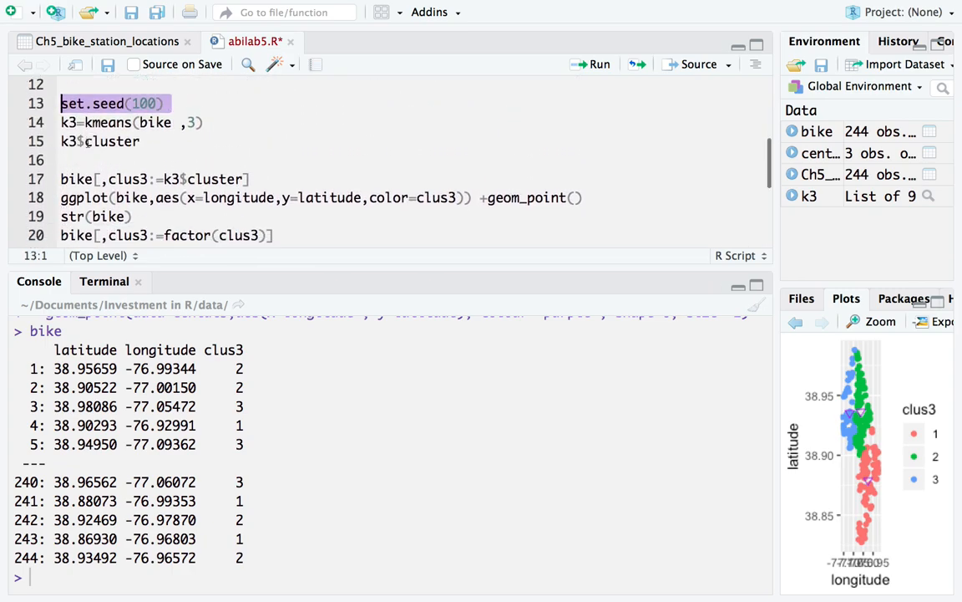
{"action": "left_click", "coordinate": [63, 222]}
{"action": "key", "text": "Return"}
{"action": "key", "text": "ctrl+v"}
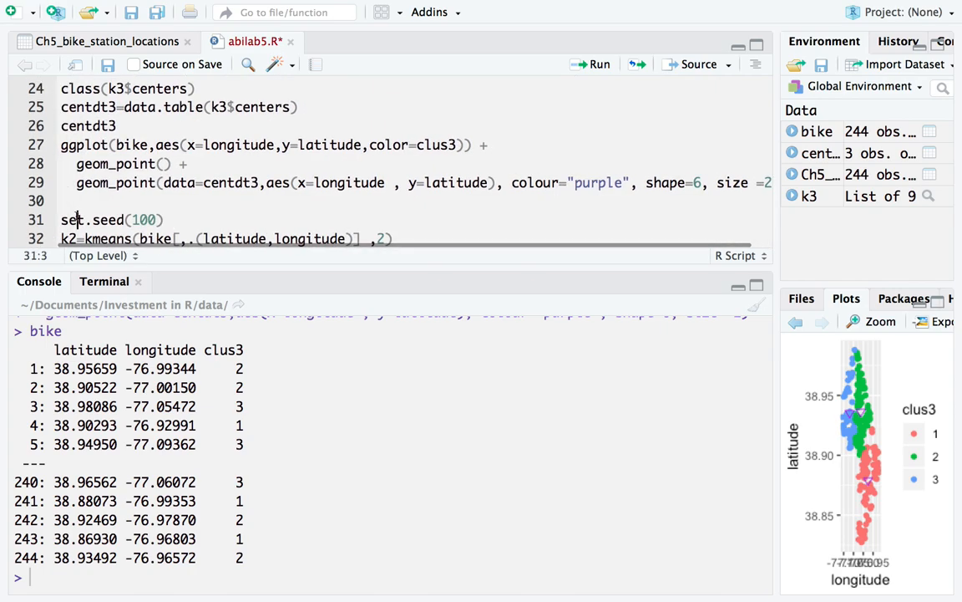
{"action": "key", "text": "ctrl+Return"}
{"action": "key", "text": "ctrl+Return"}
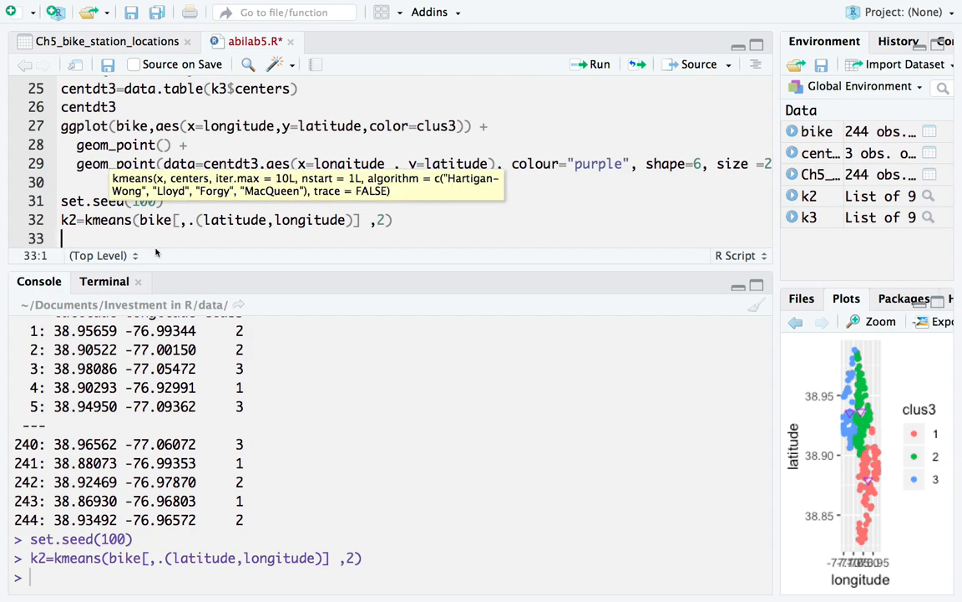
Copy the factor conversion bike[,clus3:=factor(clus3)] from line 20 to line 33, below the k2 command
{"action": "scroll", "coordinate": [163, 234], "scroll_direction": "up", "scroll_amount": 2}
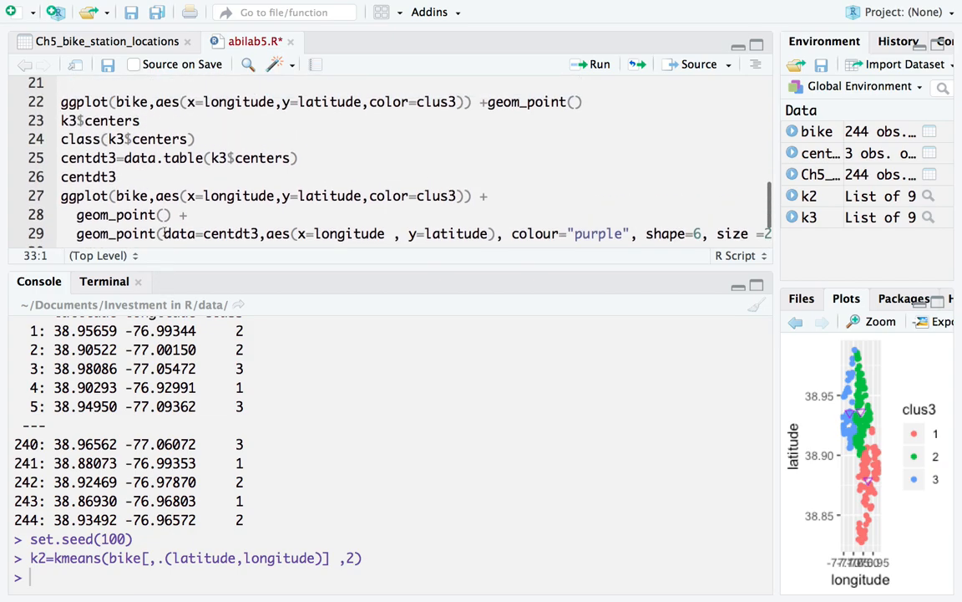
{"action": "scroll", "coordinate": [163, 232], "scroll_direction": "down", "scroll_amount": 2}
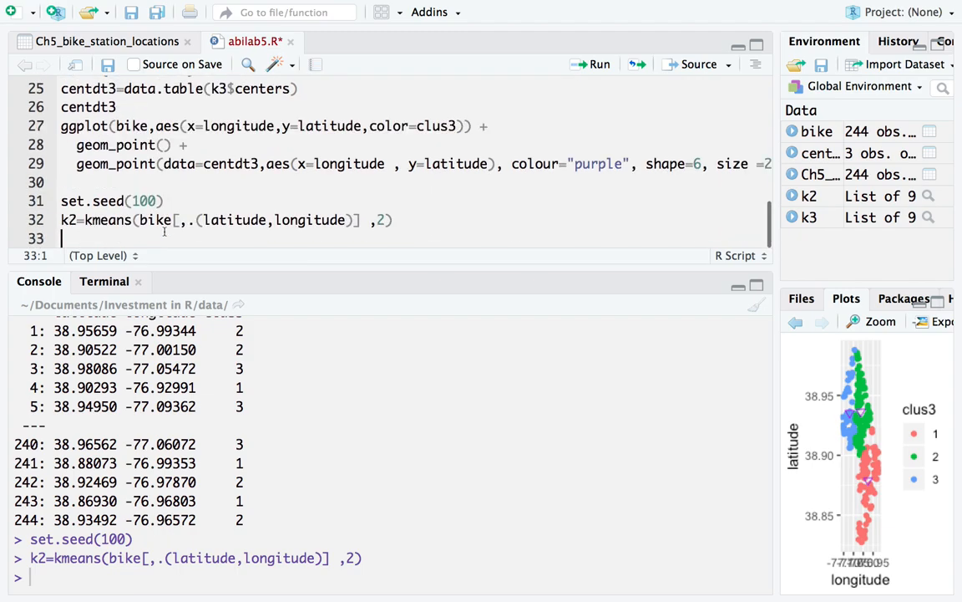
{"action": "scroll", "coordinate": [163, 225], "scroll_direction": "up", "scroll_amount": 3}
{"action": "scroll", "coordinate": [164, 226], "scroll_direction": "up", "scroll_amount": 2}
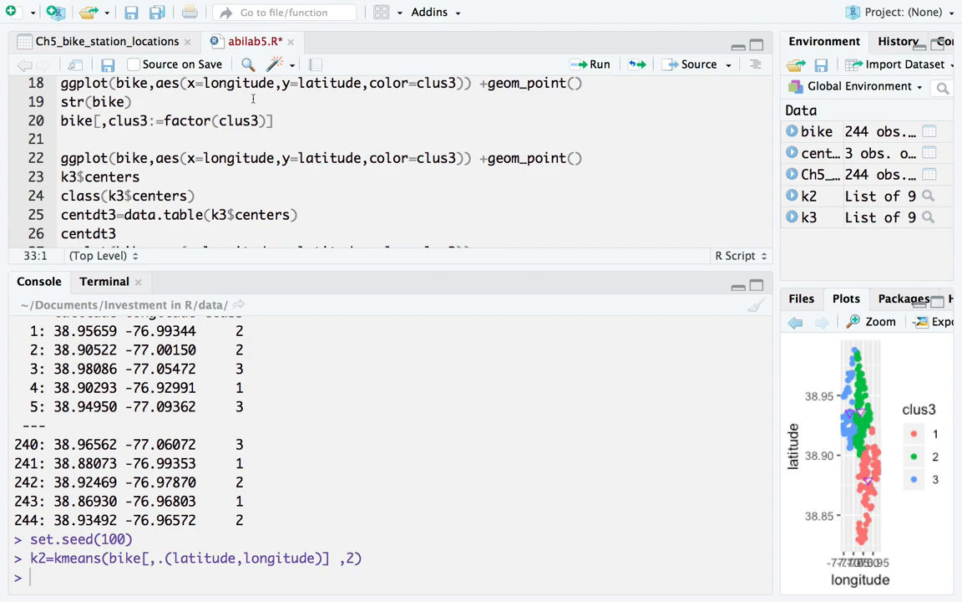
{"action": "left_click_drag", "start_coordinate": [273, 120], "coordinate": [61, 120]}
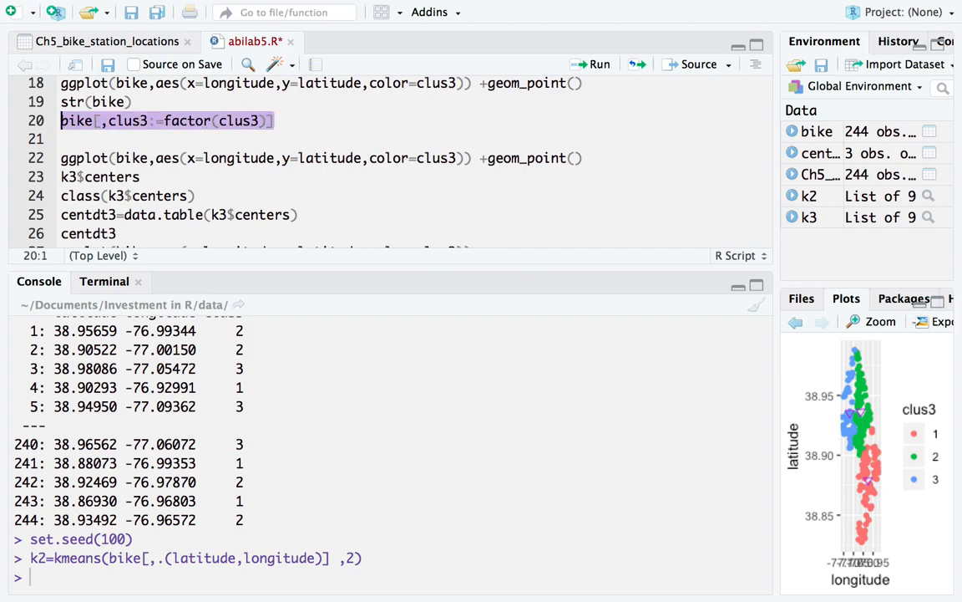
{"action": "scroll", "coordinate": [117, 170], "scroll_direction": "down", "scroll_amount": 6}
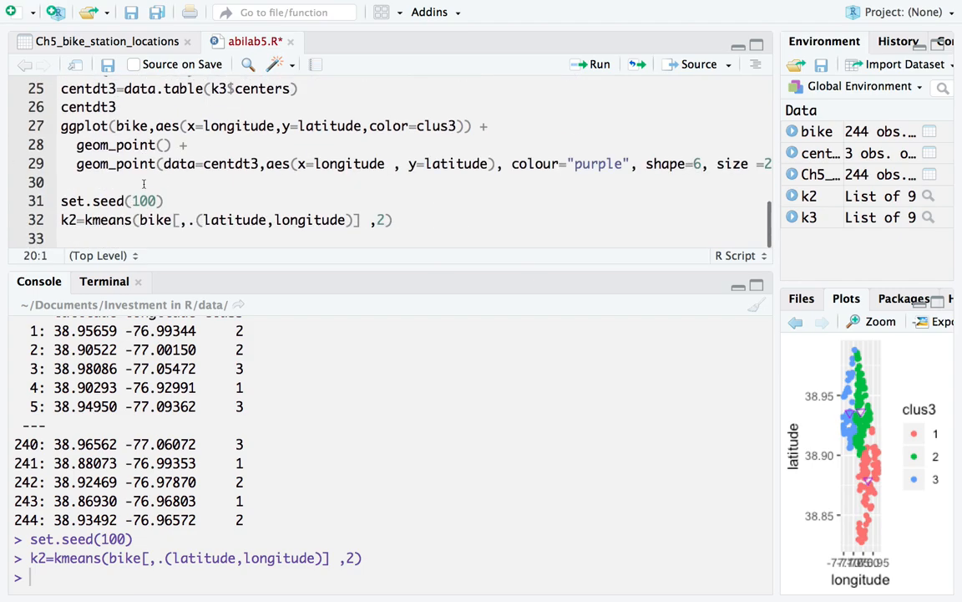
{"action": "left_click", "coordinate": [93, 237]}
{"action": "type", "text": "bike[,clus3:=factor(clus3)]"}
Change both clus3 references in the copied factor conversion on line 33 to clus2
{"action": "left_click", "coordinate": [148, 239]}
{"action": "key", "text": "BackSpace"}
{"action": "type", "text": "2"}
{"action": "left_click", "coordinate": [254, 239]}
{"action": "key", "text": "Right"}
{"action": "key", "text": "BackSpace"}
{"action": "type", "text": "2"}
Try to run the factor conversion bike[,clus2:=factor(clus2)] on line 33
{"action": "left_click", "coordinate": [226, 184]}
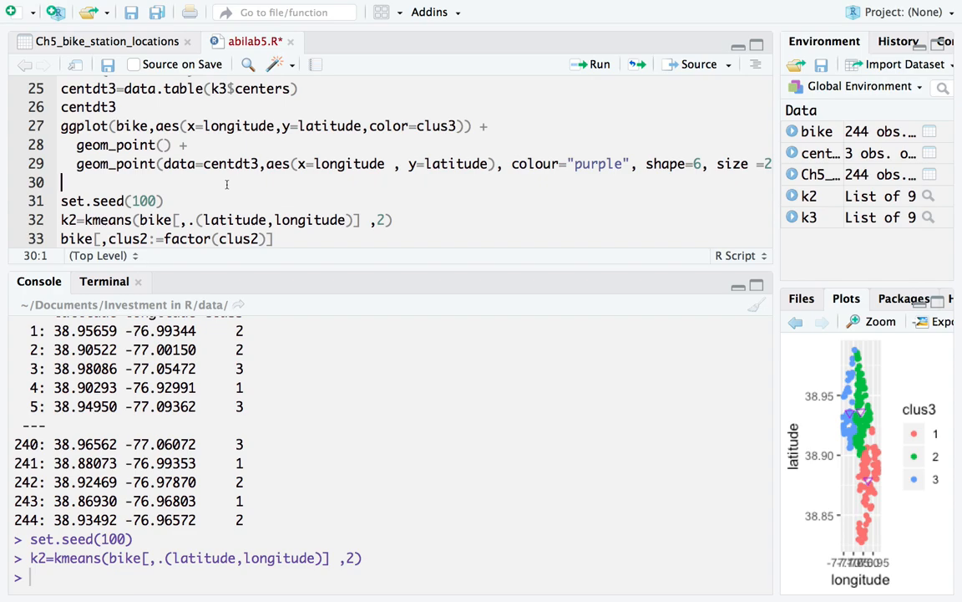
{"action": "scroll", "coordinate": [227, 184], "scroll_direction": "up", "scroll_amount": 2}
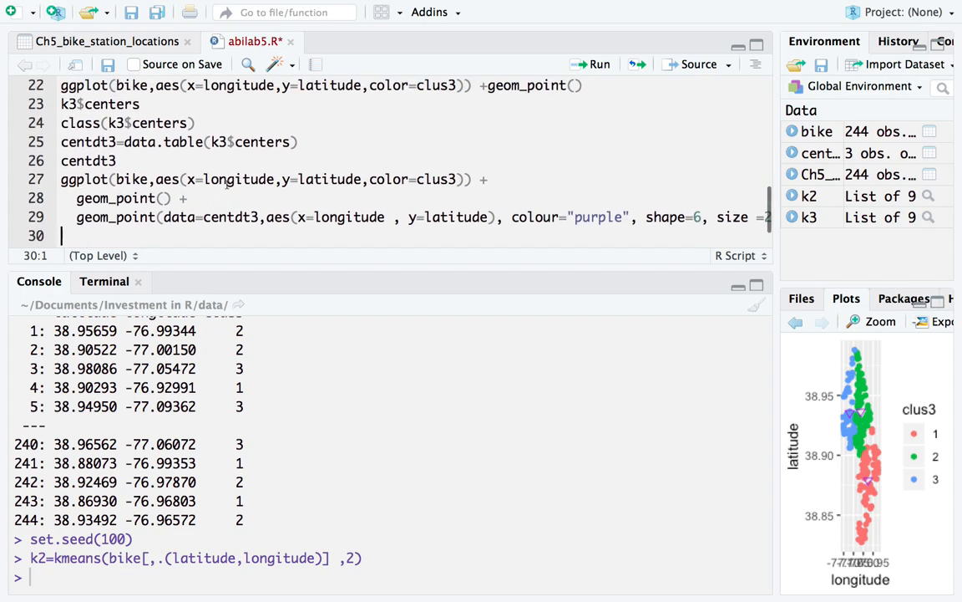
{"action": "scroll", "coordinate": [227, 184], "scroll_direction": "down", "scroll_amount": 2}
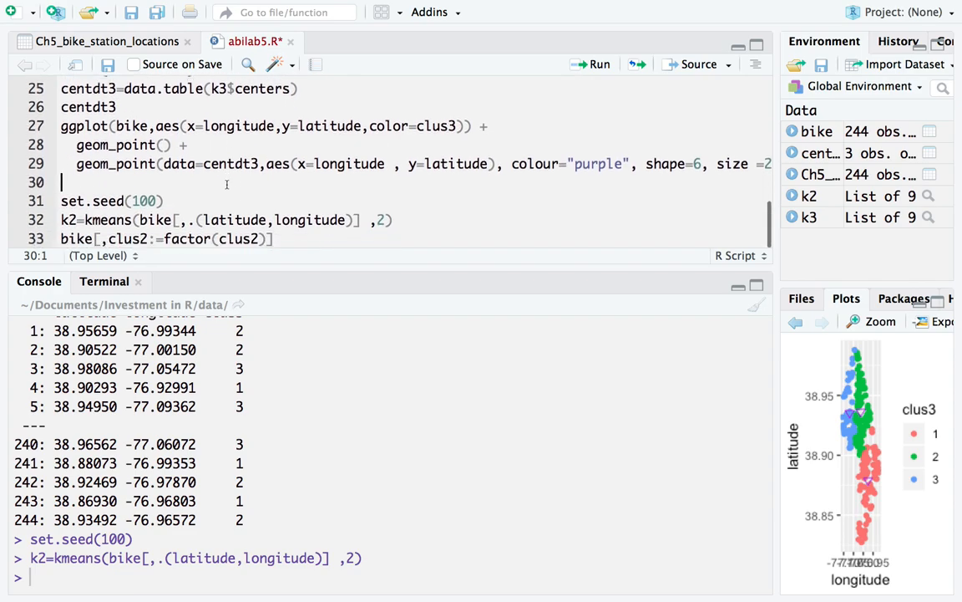
{"action": "left_click", "coordinate": [213, 239]}
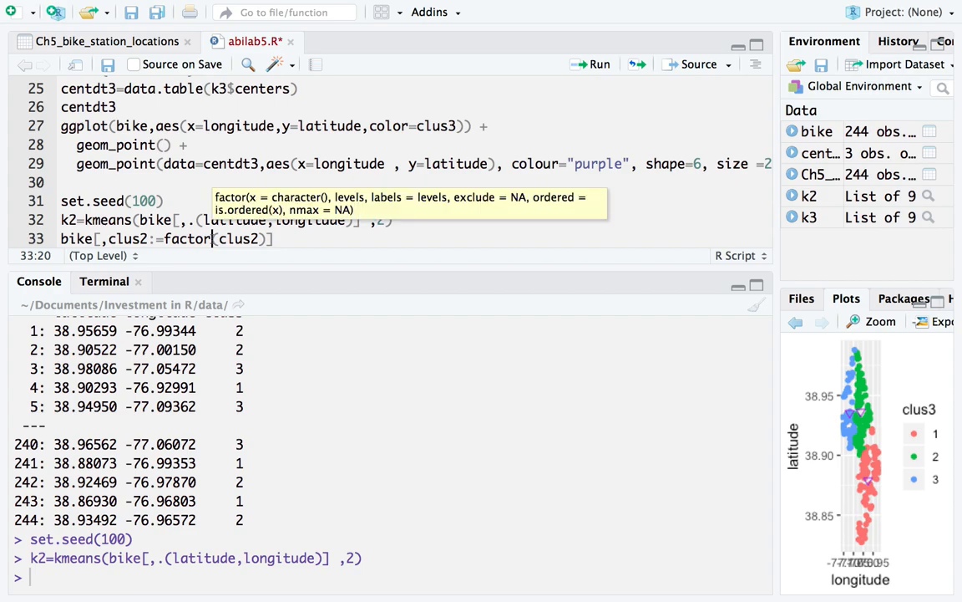
{"action": "key", "text": "ctrl+Return"}
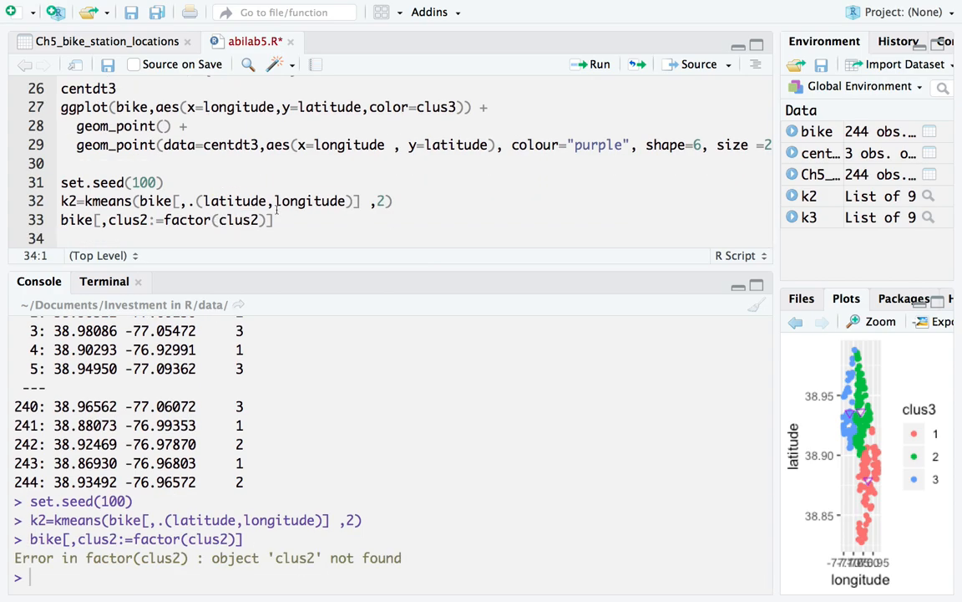
Copy bike[,clus3:=k3$cluster] from line 17 to a new line between the k2 command and the clus2 factor conversion
{"action": "scroll", "coordinate": [268, 200], "scroll_direction": "up", "scroll_amount": 5}
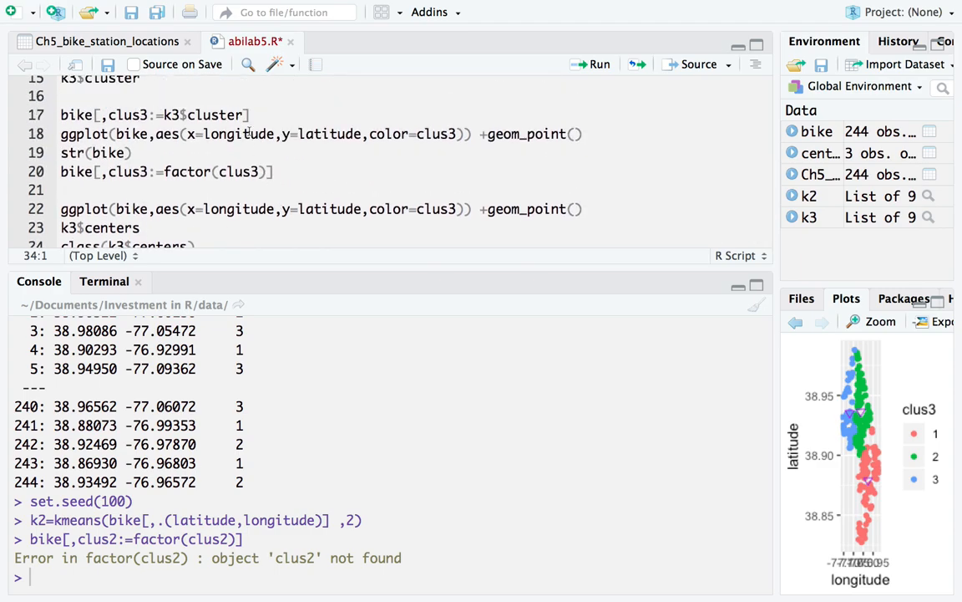
{"action": "left_click_drag", "start_coordinate": [249, 114], "coordinate": [15, 115]}
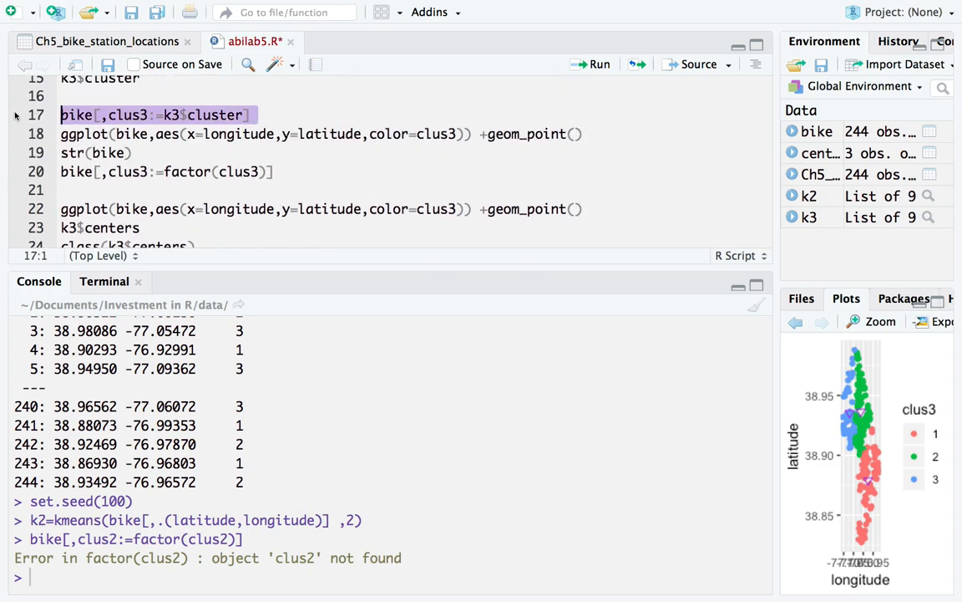
{"action": "scroll", "coordinate": [15, 116], "scroll_direction": "down", "scroll_amount": 5}
{"action": "left_click", "coordinate": [407, 202]}
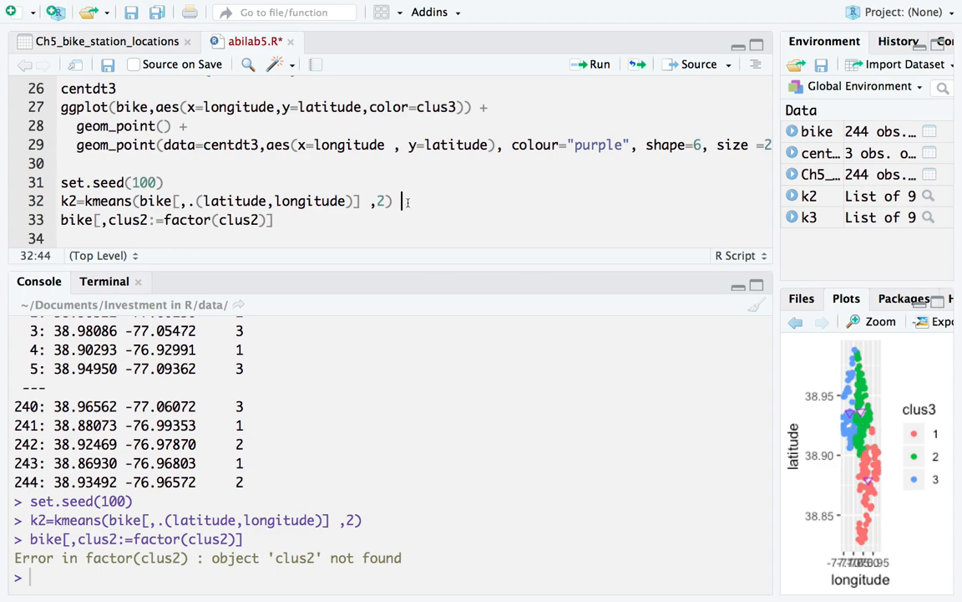
{"action": "key", "text": "Return"}
{"action": "type", "text": "bike[,clus3:=k3$cluster]"}
Change line 33 to bike[,clus2:=k2$cluster], then run it together with the factor conversion on line 34
{"action": "left_click", "coordinate": [149, 220]}
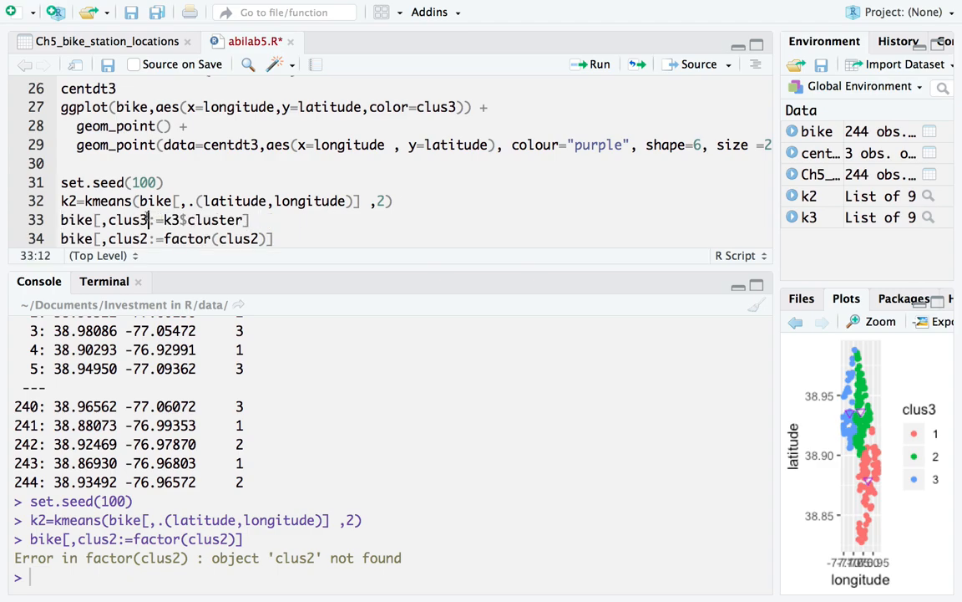
{"action": "key", "text": "BackSpace"}
{"action": "type", "text": "2"}
{"action": "key", "text": "Right"}
{"action": "key", "text": "Right"}
{"action": "key", "text": "Right"}
{"action": "key", "text": "Delete"}
{"action": "type", "text": "2"}
{"action": "key", "text": "ctrl+Return"}
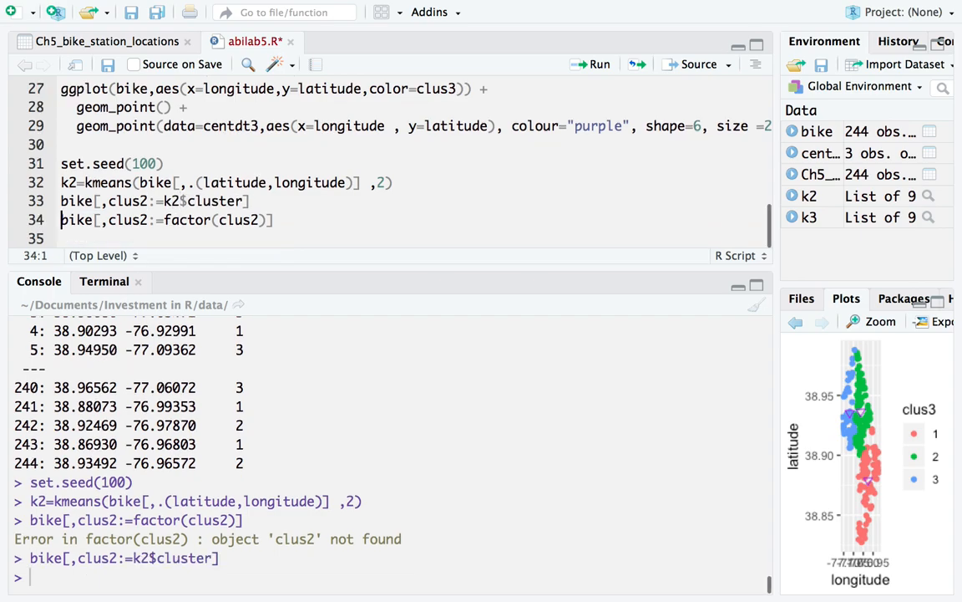
{"action": "key", "text": "ctrl+Return"}
Copy centdt3=data.table(k3$centers) from line 25 to line 35, below the clus2 factor conversion
{"action": "scroll", "coordinate": [201, 178], "scroll_direction": "up", "scroll_amount": 3}
{"action": "scroll", "coordinate": [201, 177], "scroll_direction": "up", "scroll_amount": 3}
{"action": "left_click", "coordinate": [305, 155]}
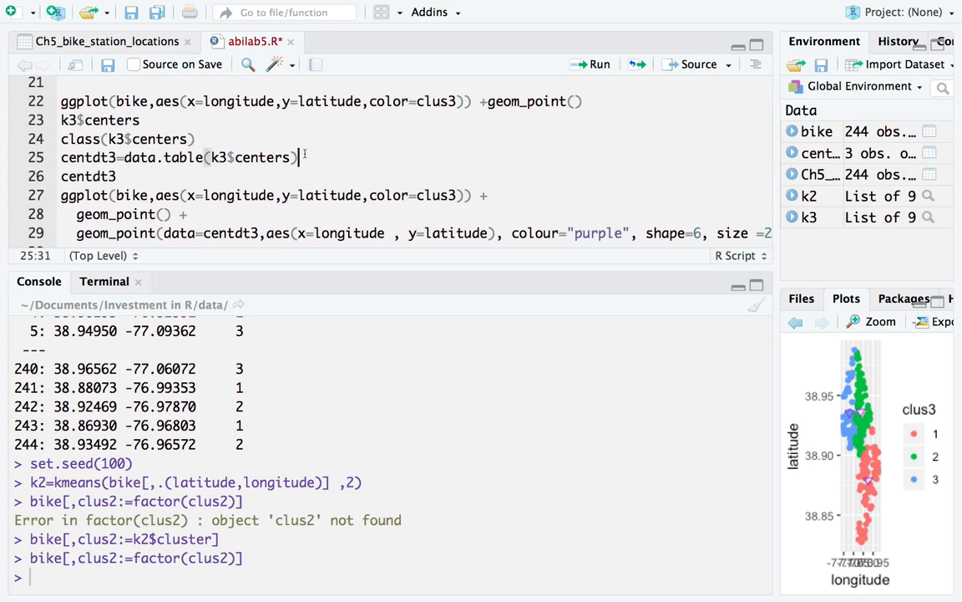
{"action": "key", "text": "shift+Home"}
{"action": "key", "text": "super+c"}
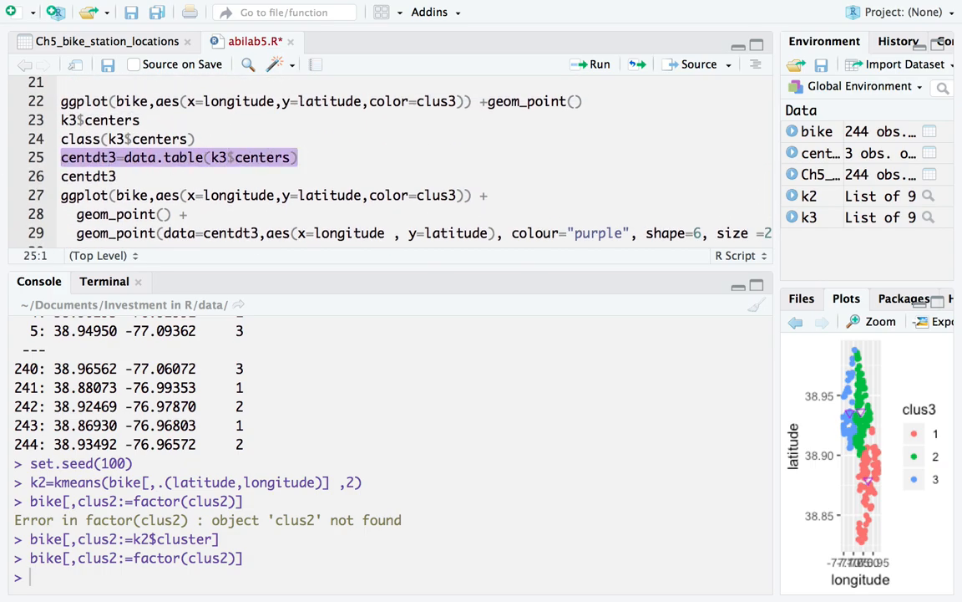
{"action": "scroll", "coordinate": [107, 167], "scroll_direction": "down", "scroll_amount": 3}
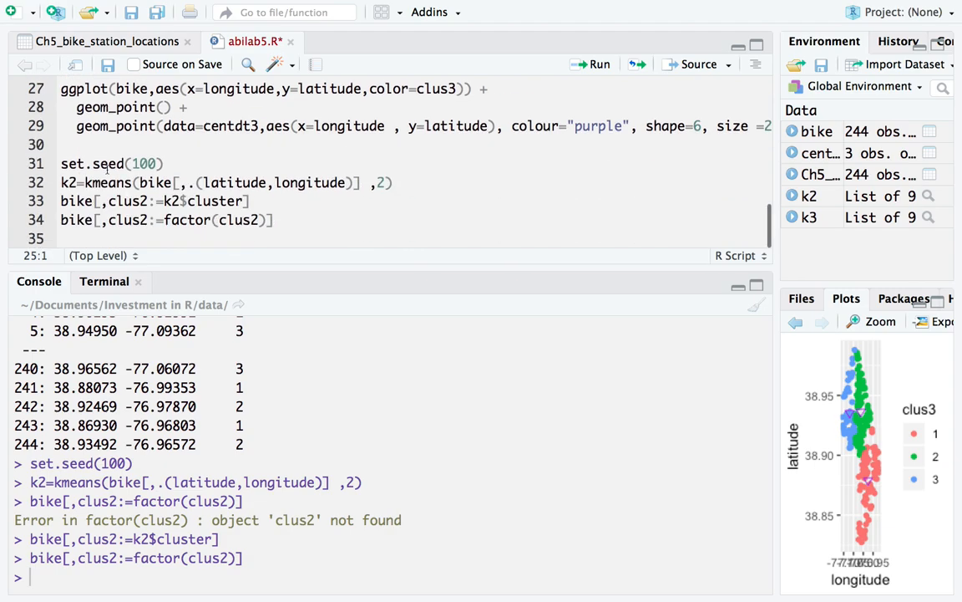
{"action": "left_click", "coordinate": [82, 239]}
{"action": "key", "text": "super+v"}
Change line 35 to centdt2=data.table(k2$centers) and run it
{"action": "left_click", "coordinate": [114, 239]}
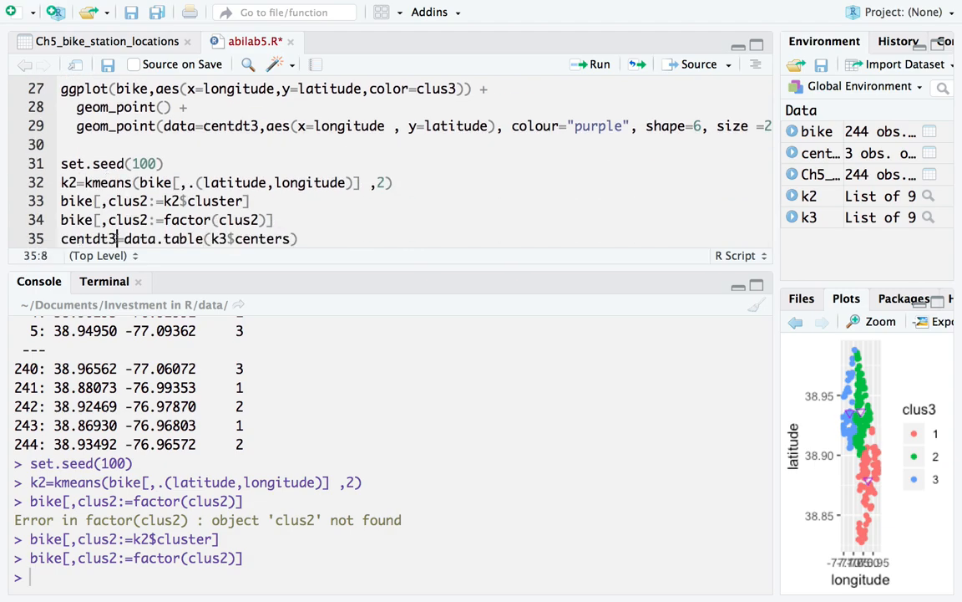
{"action": "key", "text": "BackSpace"}
{"action": "type", "text": "2"}
{"action": "left_click", "coordinate": [228, 239]}
{"action": "key", "text": "BackSpace"}
{"action": "type", "text": "2"}
{"action": "key", "text": "ctrl+Return"}
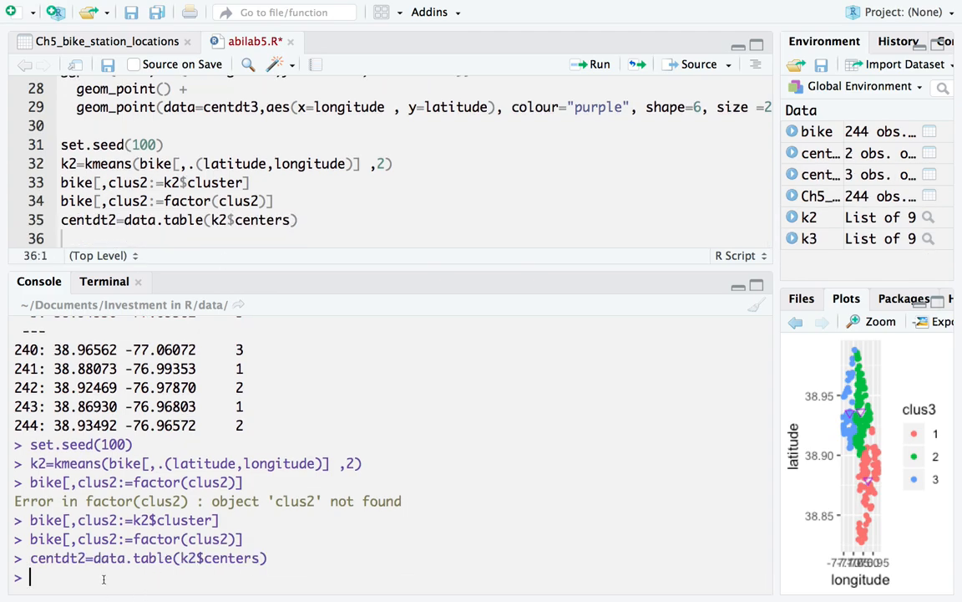
Print the bike table in the console to inspect its clus3 and clus2 columns
{"action": "left_click", "coordinate": [104, 579]}
{"action": "type", "text": "bike"}
{"action": "key", "text": "Return"}
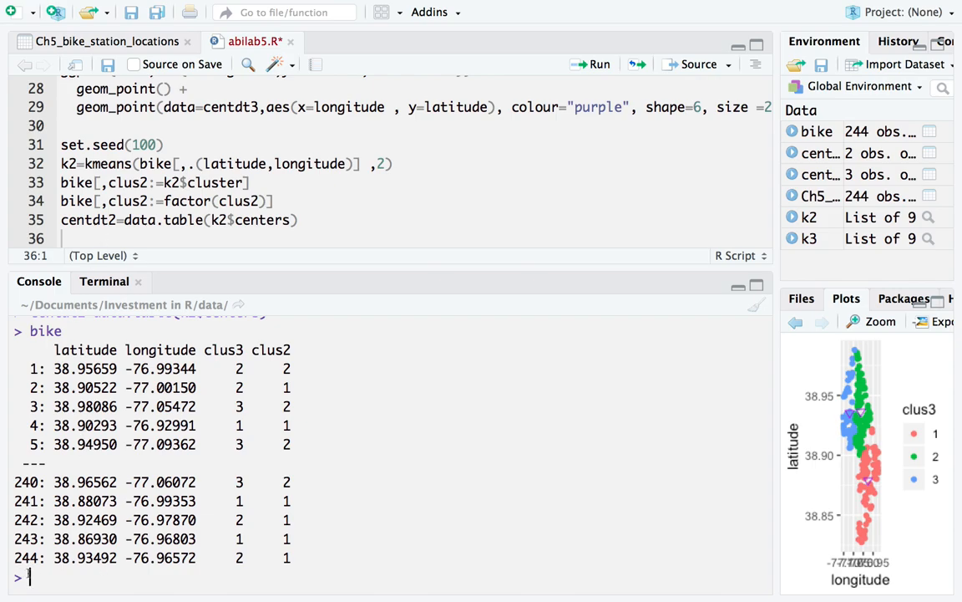
Print centdt2 in the console to inspect the two cluster centers
{"action": "type", "text": "ent"}
{"action": "key", "text": "BackSpace"}
{"action": "key", "text": "BackSpace"}
{"action": "key", "text": "BackSpace"}
{"action": "type", "text": "cnet"}
{"action": "type", "text": "e"}
{"action": "key", "text": "BackSpace"}
{"action": "key", "text": "BackSpace"}
{"action": "type", "text": "entd"}
{"action": "key", "text": "Return"}
{"action": "key", "text": "Return"}
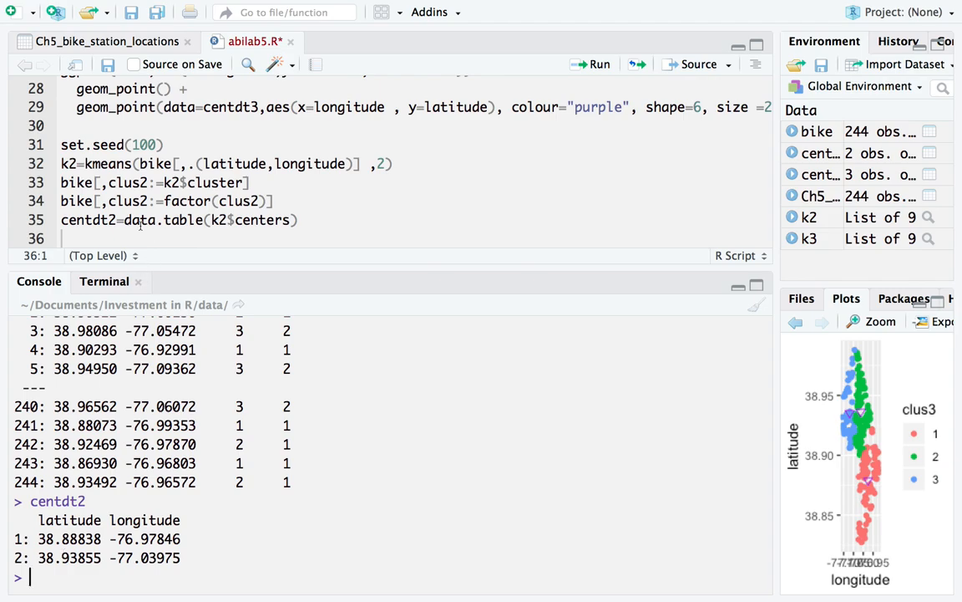
Copy the three-line ggplot command from lines 27–29 to line 36, below the centdt2 assignment
{"action": "scroll", "coordinate": [134, 203], "scroll_direction": "up", "scroll_amount": 4}
{"action": "scroll", "coordinate": [131, 162], "scroll_direction": "down", "scroll_amount": 2}
{"action": "scroll", "coordinate": [131, 161], "scroll_direction": "up", "scroll_amount": 2}
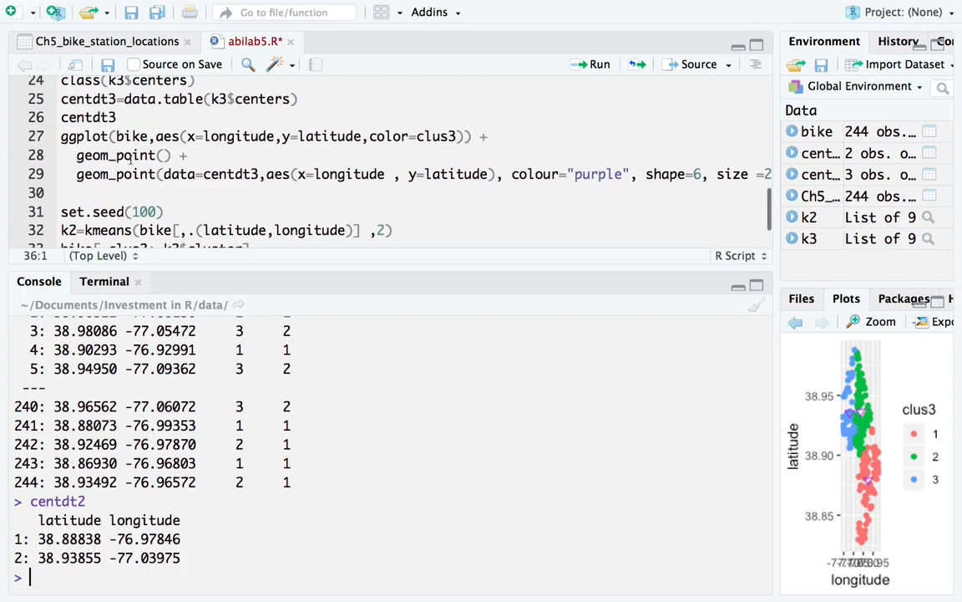
{"action": "scroll", "coordinate": [125, 149], "scroll_direction": "down", "scroll_amount": 3}
{"action": "scroll", "coordinate": [125, 149], "scroll_direction": "up", "scroll_amount": 2}
{"action": "left_click", "coordinate": [61, 103]}
{"action": "left_click_drag", "start_coordinate": [61, 104], "coordinate": [78, 239]}
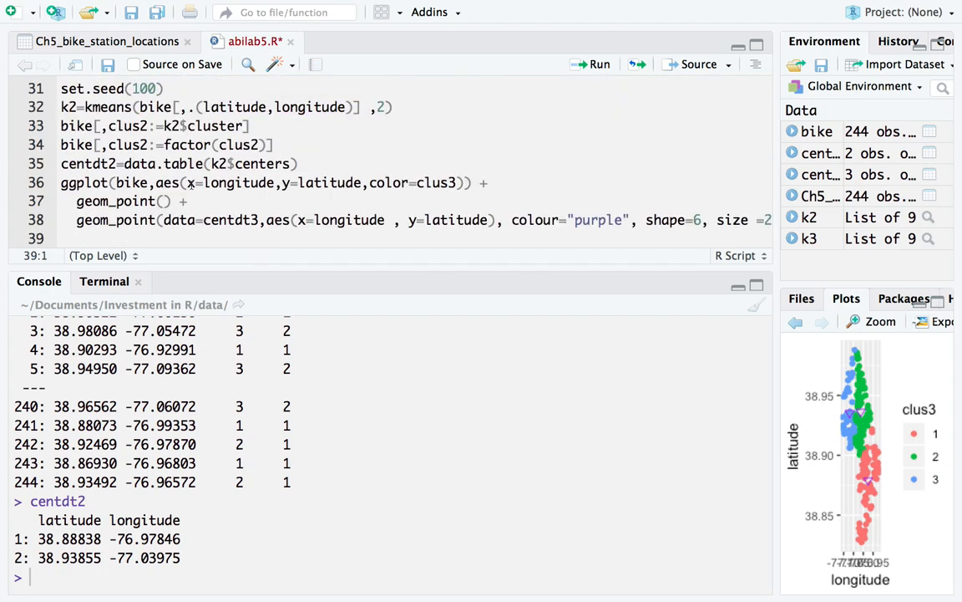
Print k2 in the console and examine its between_SS / total_SS percentage
{"action": "type", "text": "k2"}
{"action": "key", "text": "Return"}
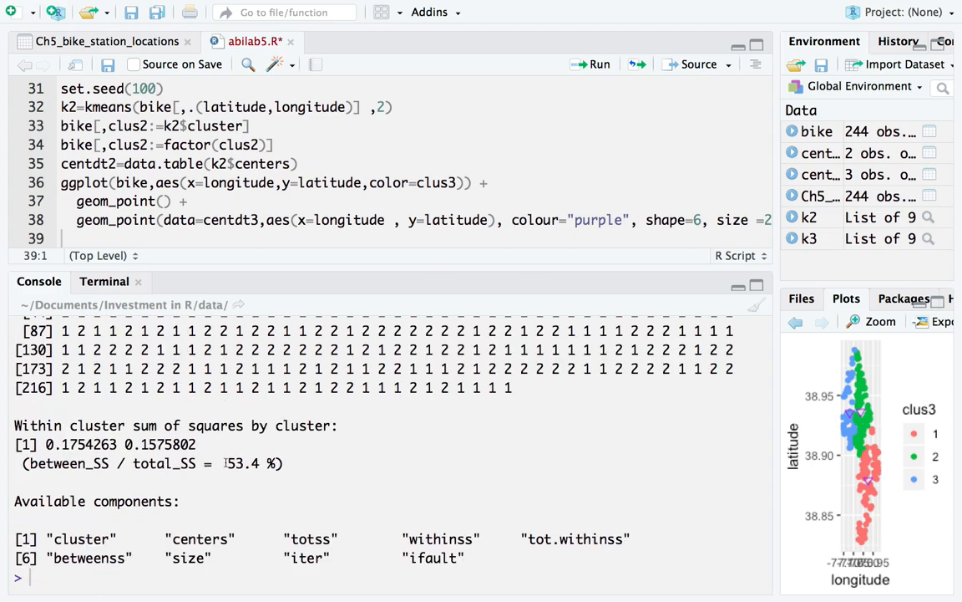
{"action": "left_click_drag", "start_coordinate": [224, 462], "coordinate": [267, 463]}
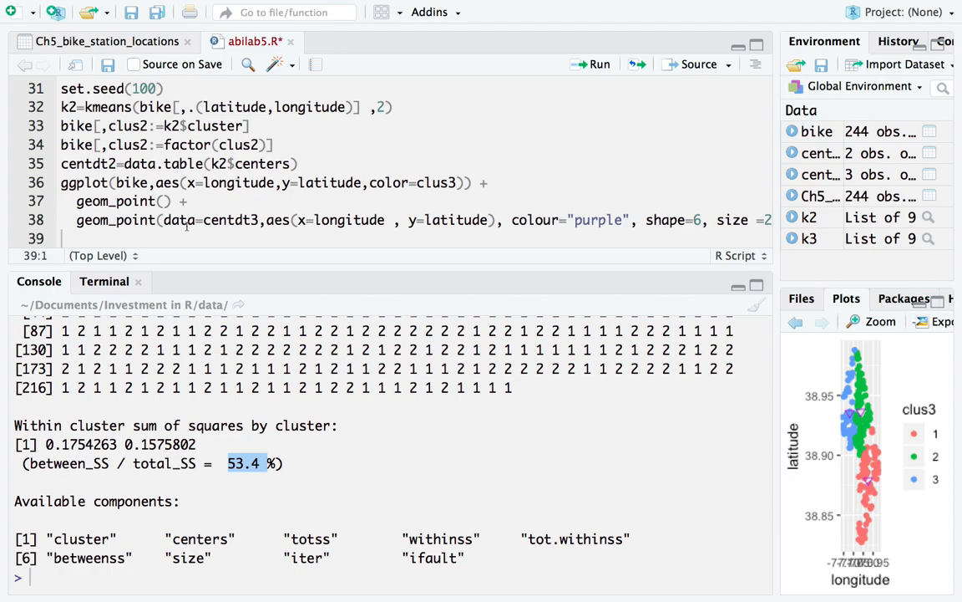
Change the color on line 36 to clus2 and run only the ggplot and first geom_point() parts
{"action": "left_click", "coordinate": [171, 183]}
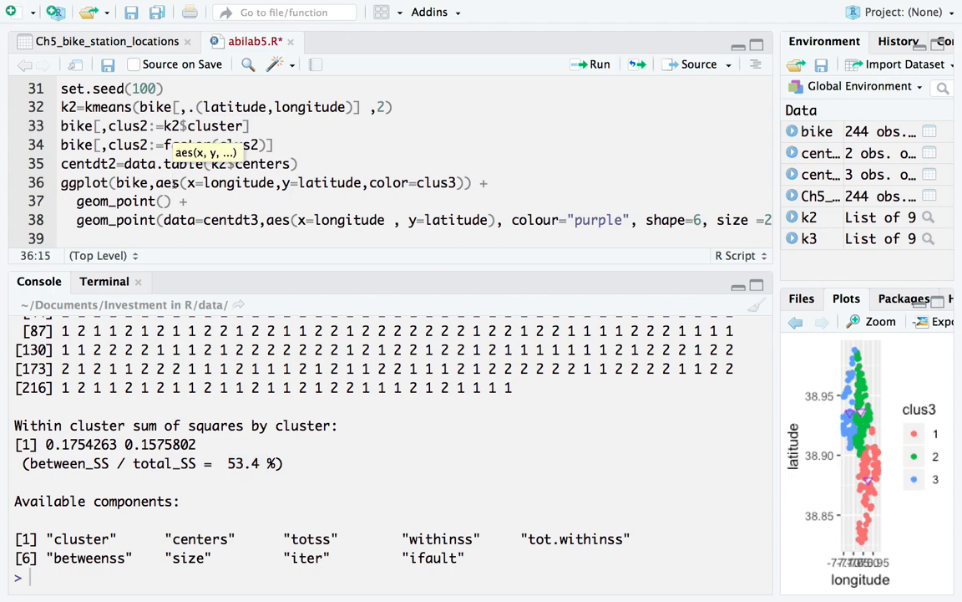
{"action": "left_click", "coordinate": [458, 183]}
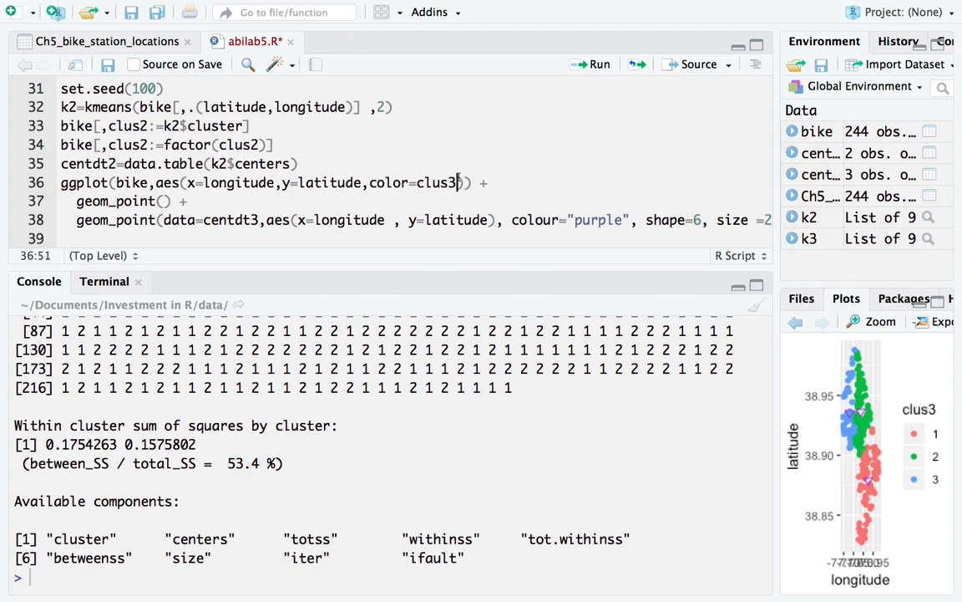
{"action": "key", "text": "BackSpace"}
{"action": "type", "text": "2"}
{"action": "left_click_drag", "start_coordinate": [171, 200], "coordinate": [51, 189]}
{"action": "key", "text": "ctrl+Return"}
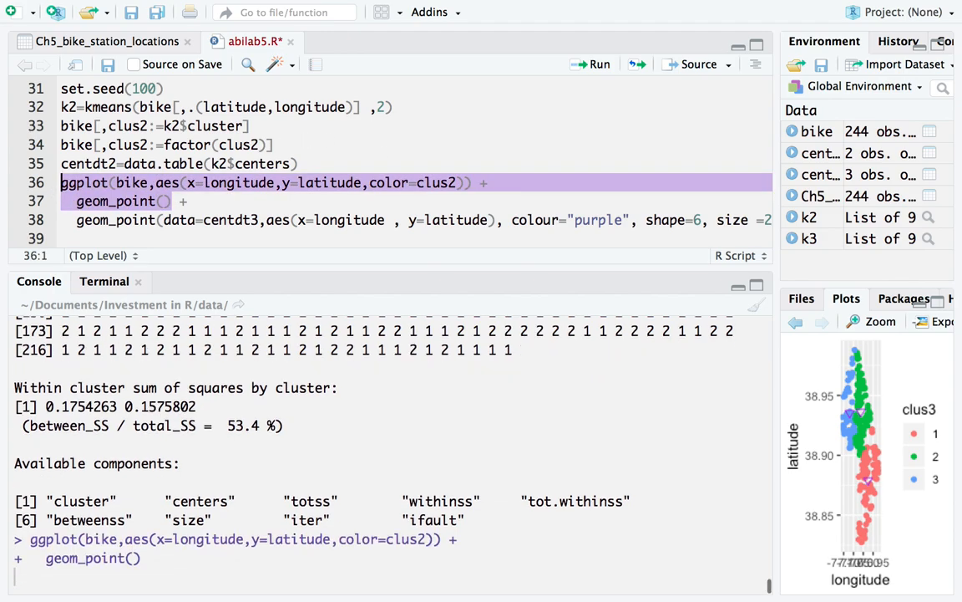
Examine the two-cluster scatter plot in an enlarged plot window, then close it
{"action": "left_click", "coordinate": [873, 321]}
{"action": "left_click_drag", "start_coordinate": [355, 253], "coordinate": [557, 85]}
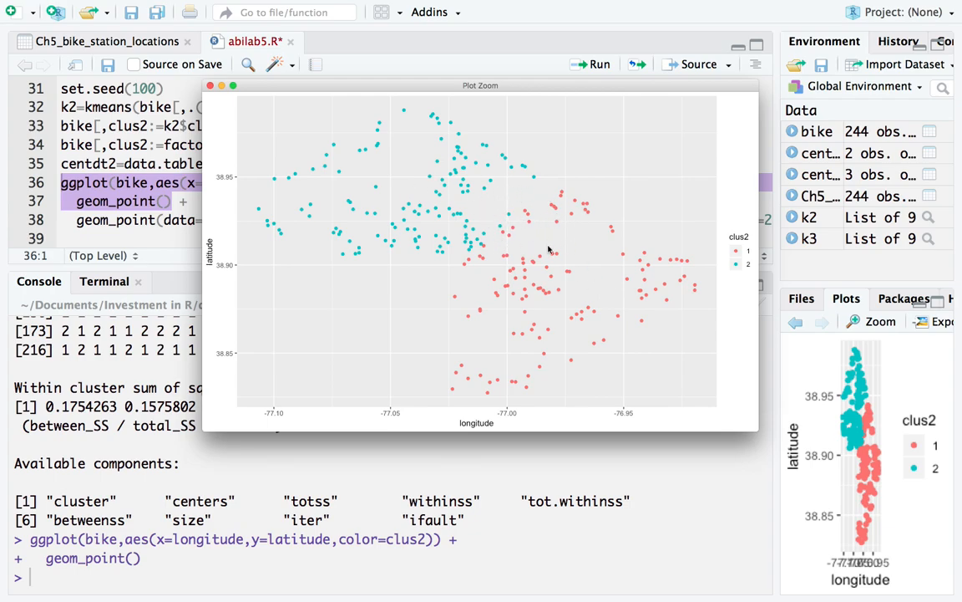
{"action": "left_click", "coordinate": [210, 86]}
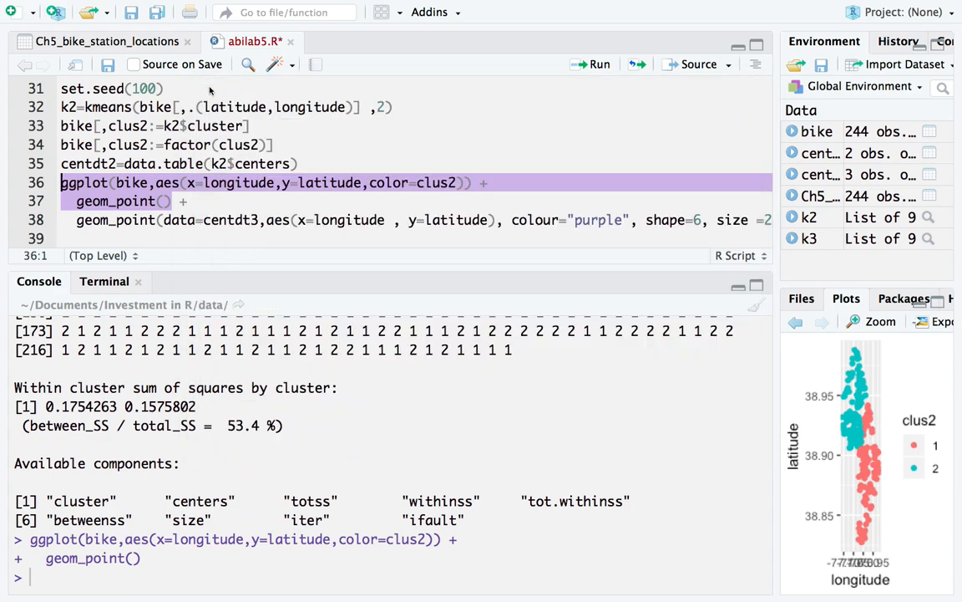
Change the data in the geom_point layer on line 38 to centdt2 and run the full plot command
{"action": "left_click", "coordinate": [171, 219]}
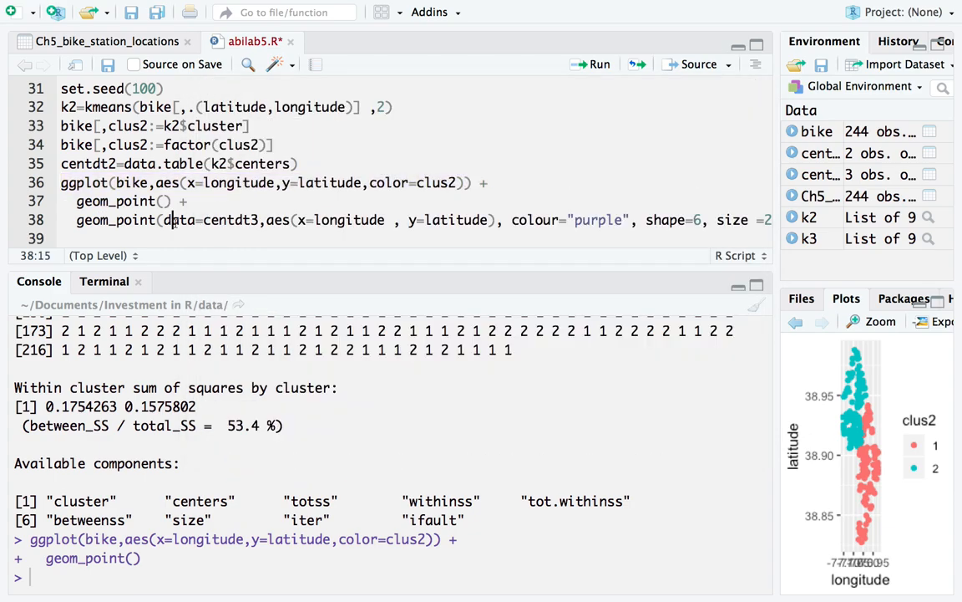
{"action": "left_click", "coordinate": [260, 220]}
{"action": "key", "text": "BackSpace"}
{"action": "type", "text": "2"}
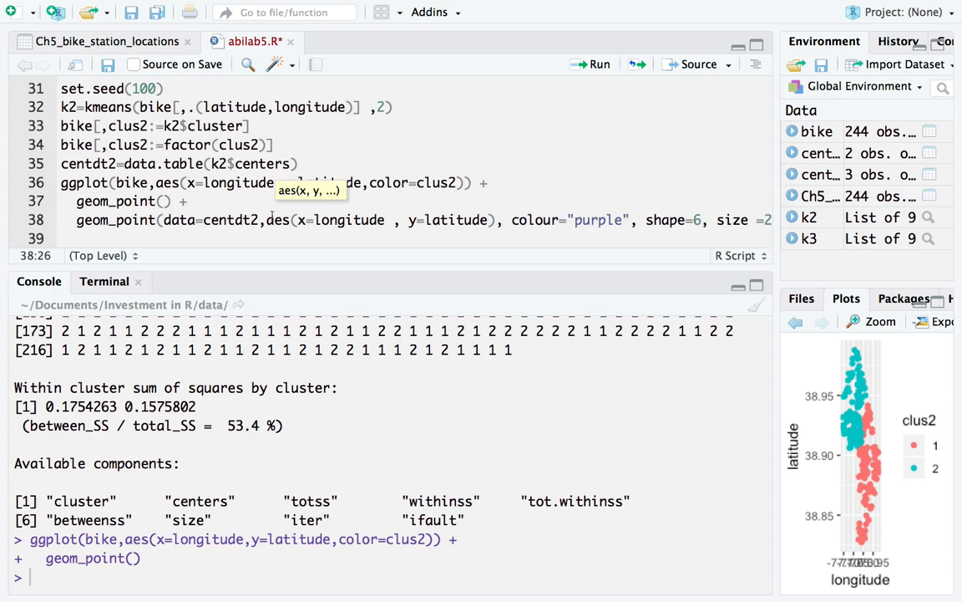
{"action": "key", "text": "ctrl+Return"}
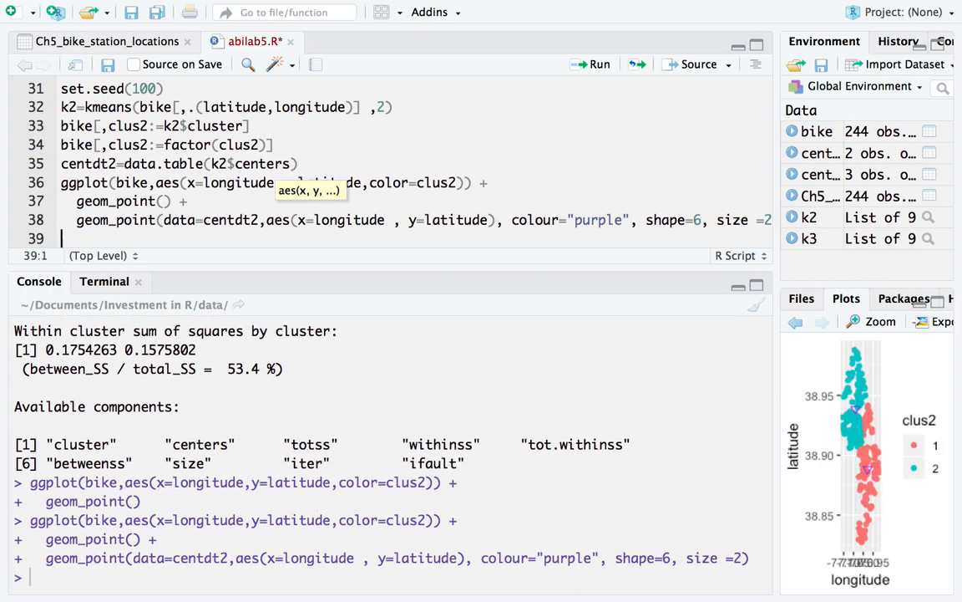
Examine the two-cluster plot with its center markers in an enlarged full-screen plot window, then close it
{"action": "left_click", "coordinate": [874, 321]}
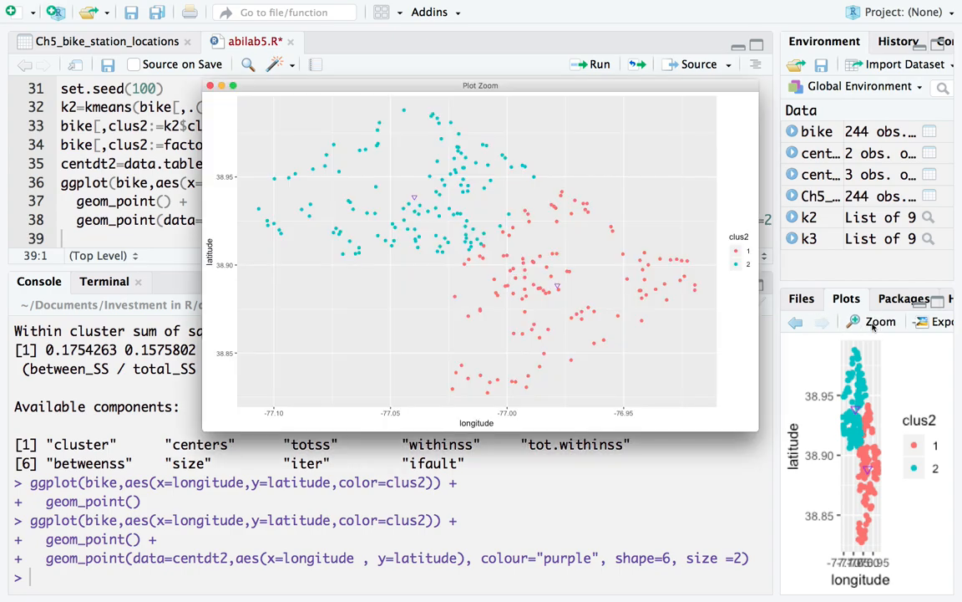
{"action": "left_click", "coordinate": [233, 85]}
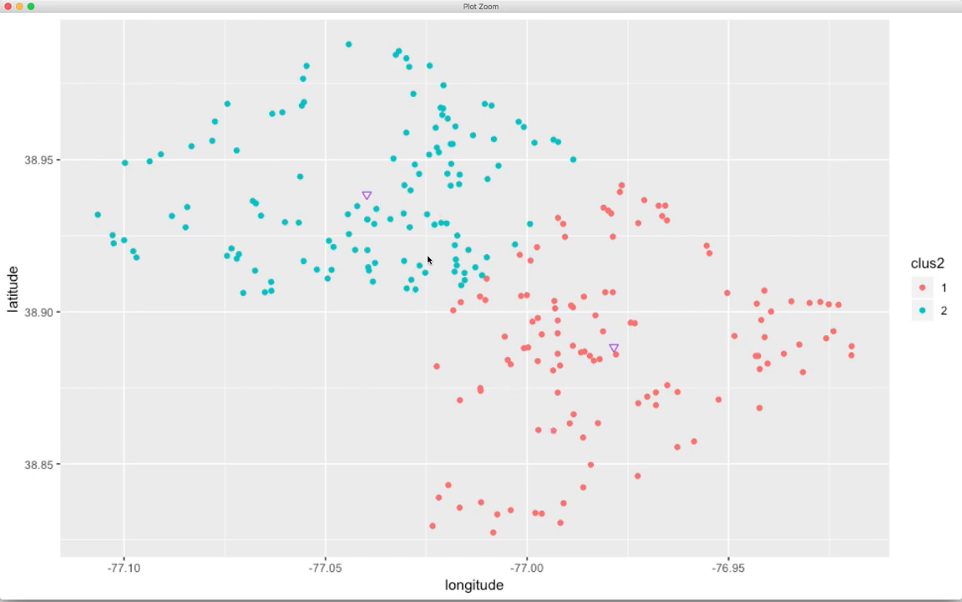
{"action": "left_click", "coordinate": [10, 7]}
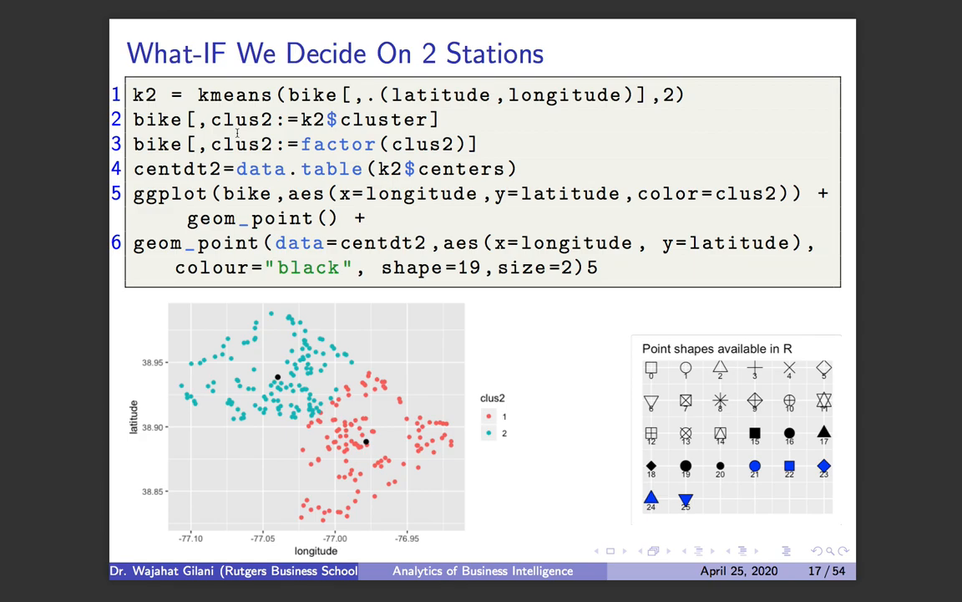
Review the slide code that plots both sets of centers together, then return to the R script
{"action": "key", "text": "Right"}
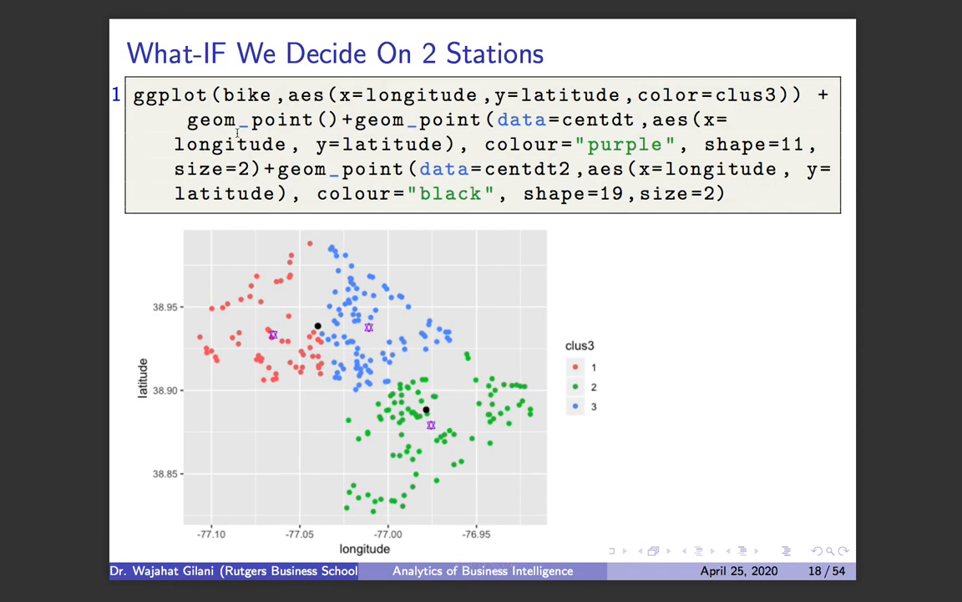
{"action": "key", "text": "Left"}
{"action": "key", "text": "Right"}
{"action": "key", "text": "ctrl+Left"}
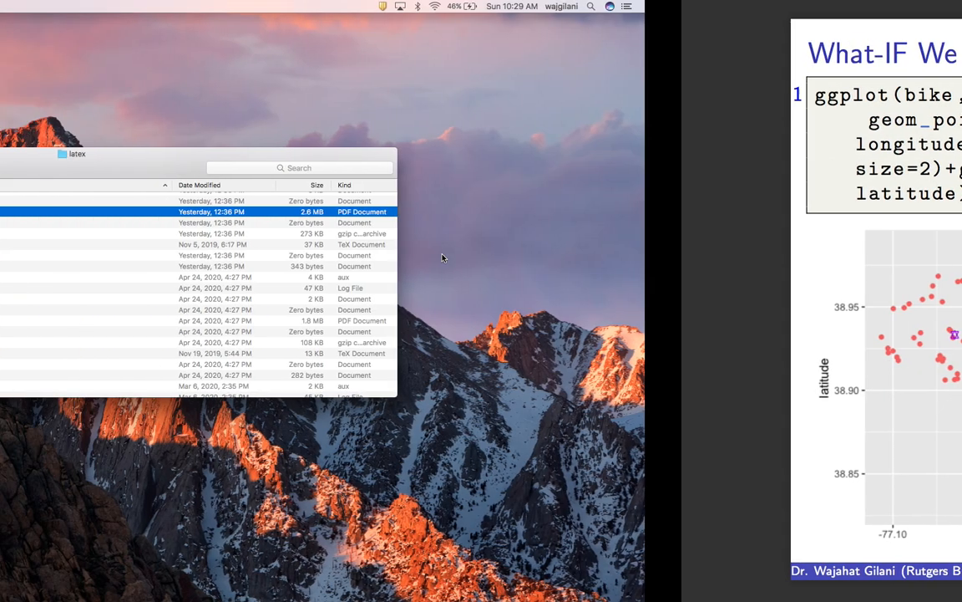
{"action": "key", "text": "ctrl+Right"}
{"action": "key", "text": "ctrl+Right"}
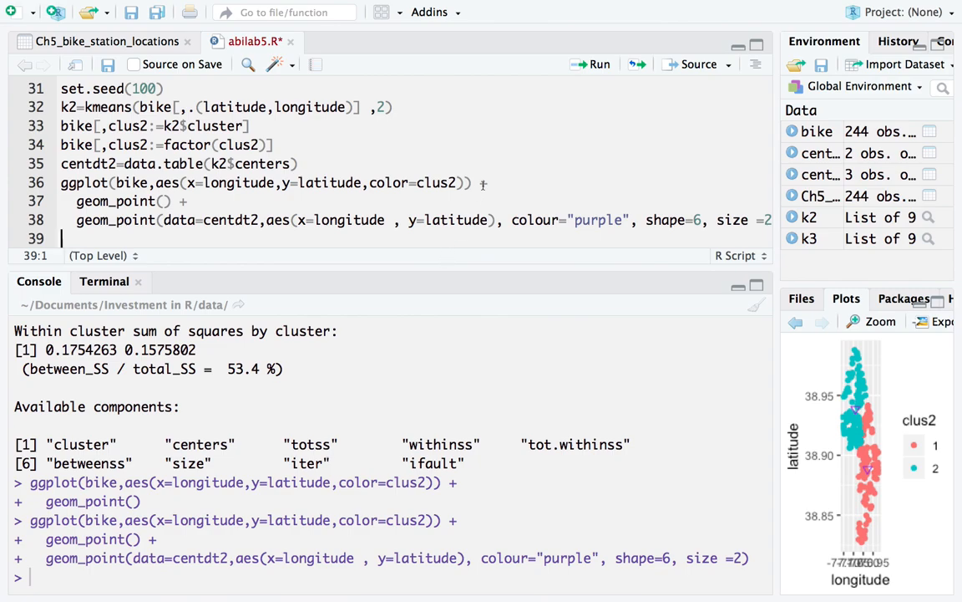
Copy the centdt3 geom_point layer from line 29 to a new line 38 above the centdt2 layer, ending it with +
{"action": "left_click", "coordinate": [368, 162]}
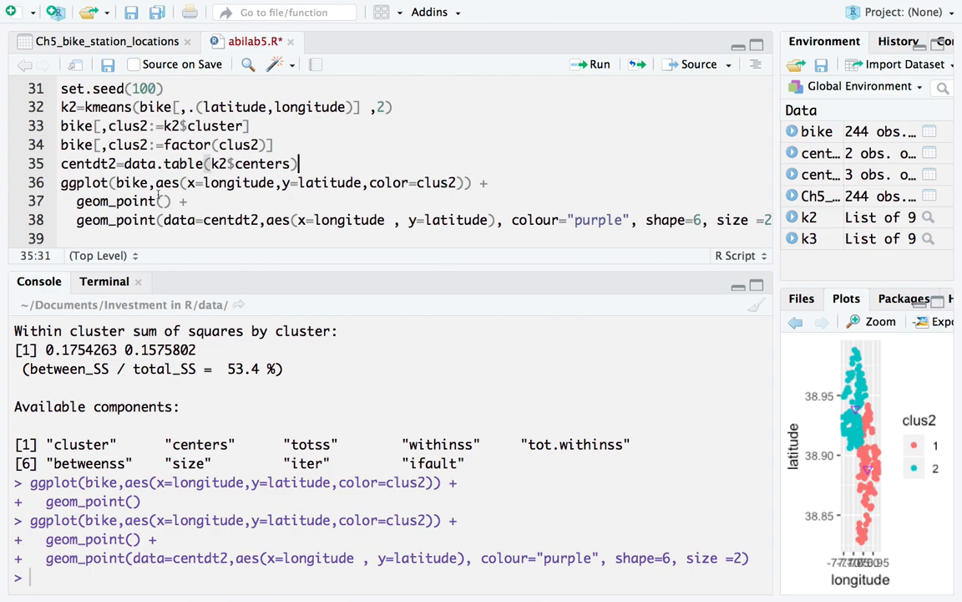
{"action": "scroll", "coordinate": [147, 182], "scroll_direction": "up", "scroll_amount": 3}
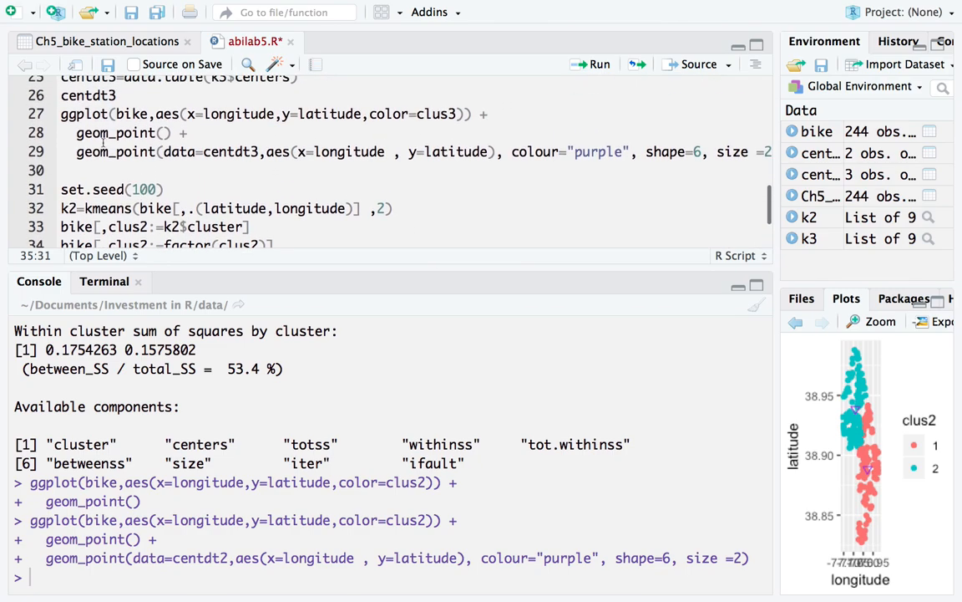
{"action": "left_click_drag", "start_coordinate": [76, 152], "coordinate": [544, 152]}
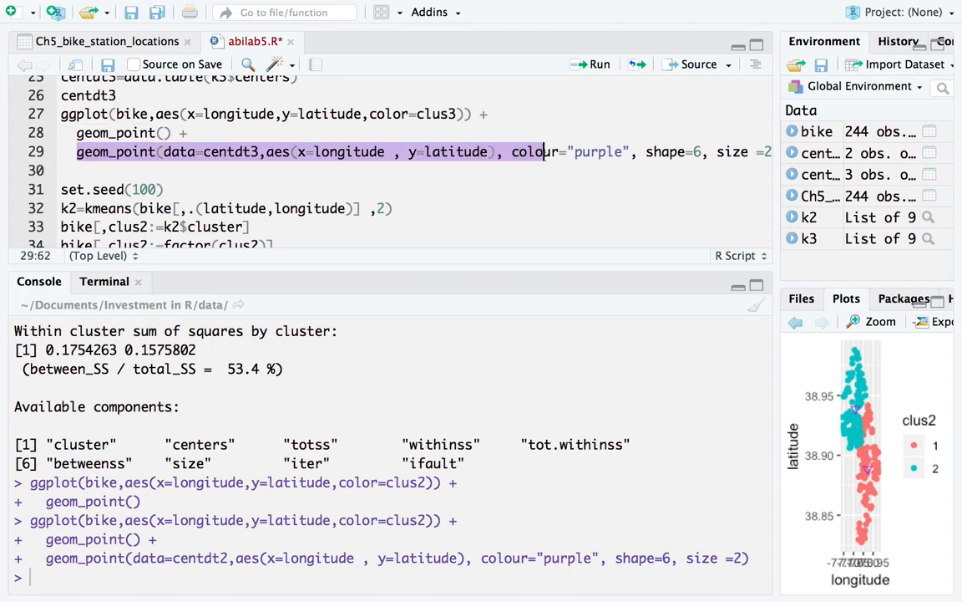
{"action": "left_click", "coordinate": [544, 153]}
{"action": "left_click_drag", "start_coordinate": [76, 151], "coordinate": [284, 168]}
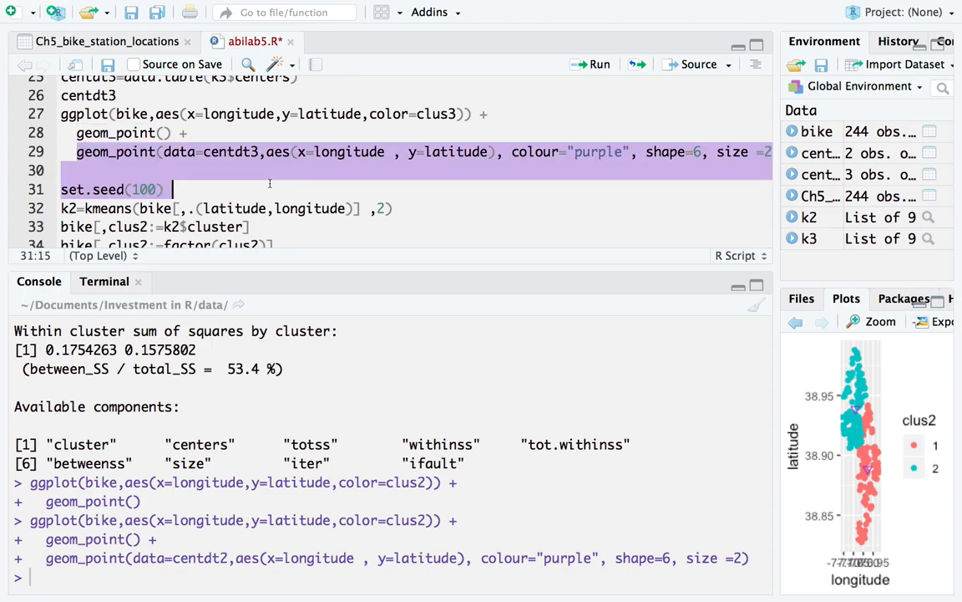
{"action": "left_click_drag", "start_coordinate": [363, 168], "coordinate": [763, 152]}
{"action": "key", "text": "ctrl+c"}
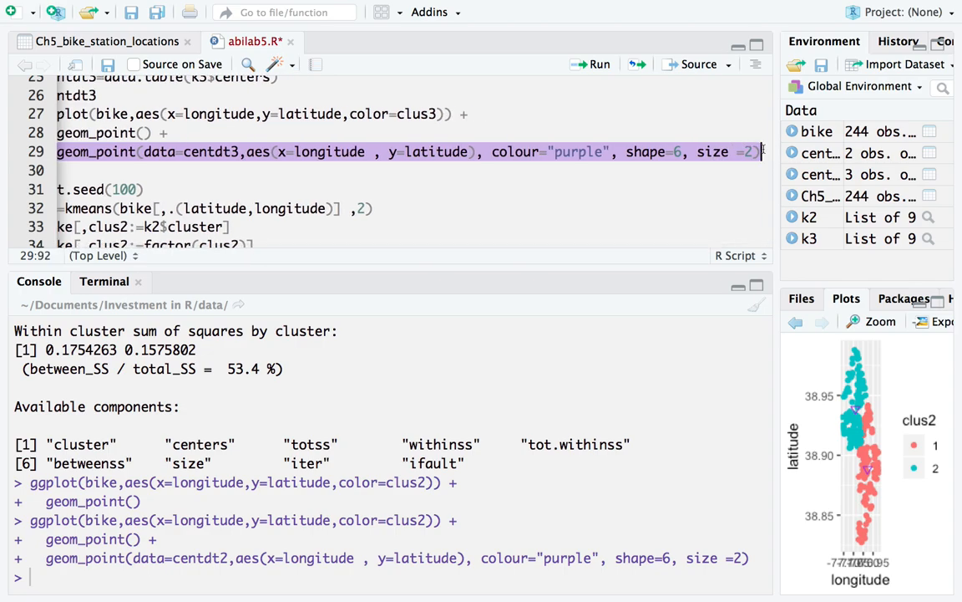
{"action": "scroll", "coordinate": [637, 155], "scroll_direction": "down", "scroll_amount": 3}
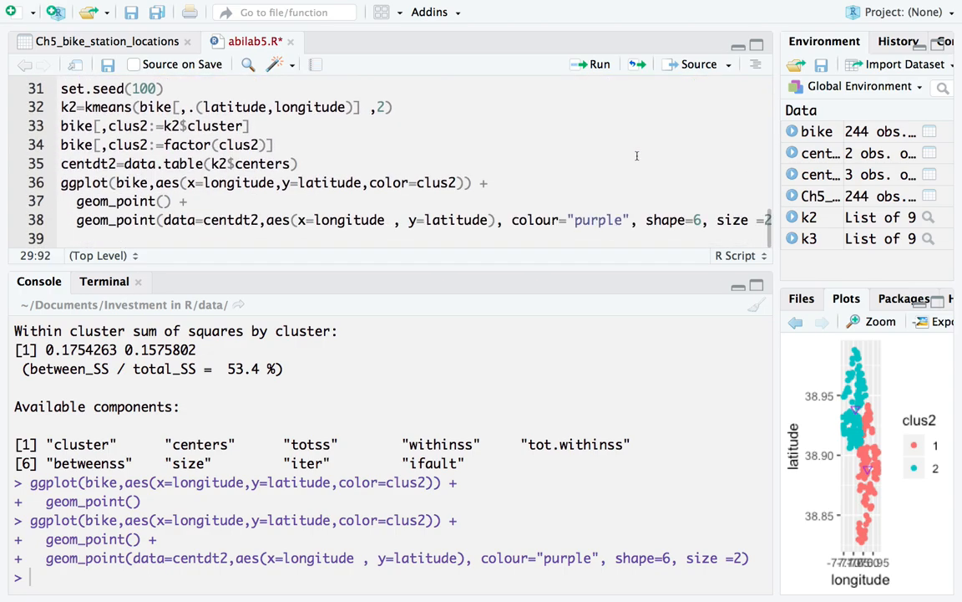
{"action": "left_click", "coordinate": [287, 200]}
{"action": "key", "text": "Return"}
{"action": "key", "text": "ctrl+v"}
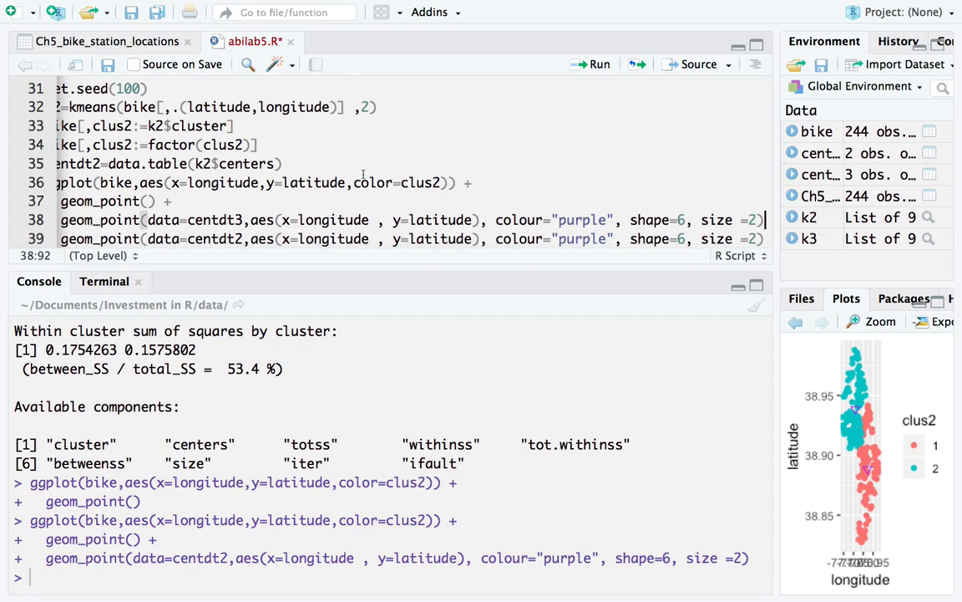
{"action": "type", "text": "+"}
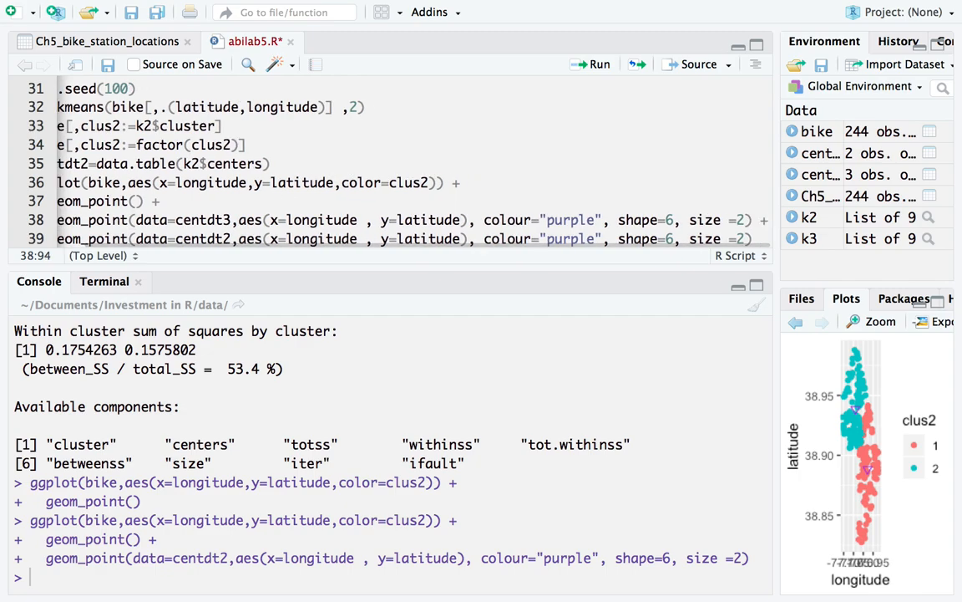
Consult the point shapes chart in the slides and set shape=12 for the centdt2 layer on line 39 of the script
{"action": "scroll", "coordinate": [331, 163], "scroll_direction": "down", "scroll_amount": 1}
{"action": "scroll", "coordinate": [331, 164], "scroll_direction": "left", "scroll_amount": 2}
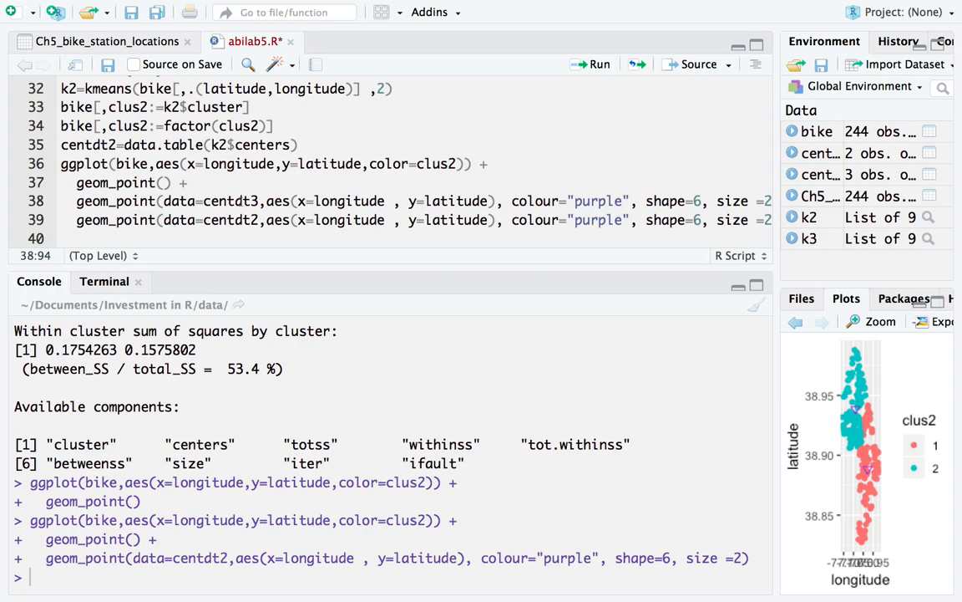
{"action": "scroll", "coordinate": [292, 190], "scroll_direction": "right", "scroll_amount": 2}
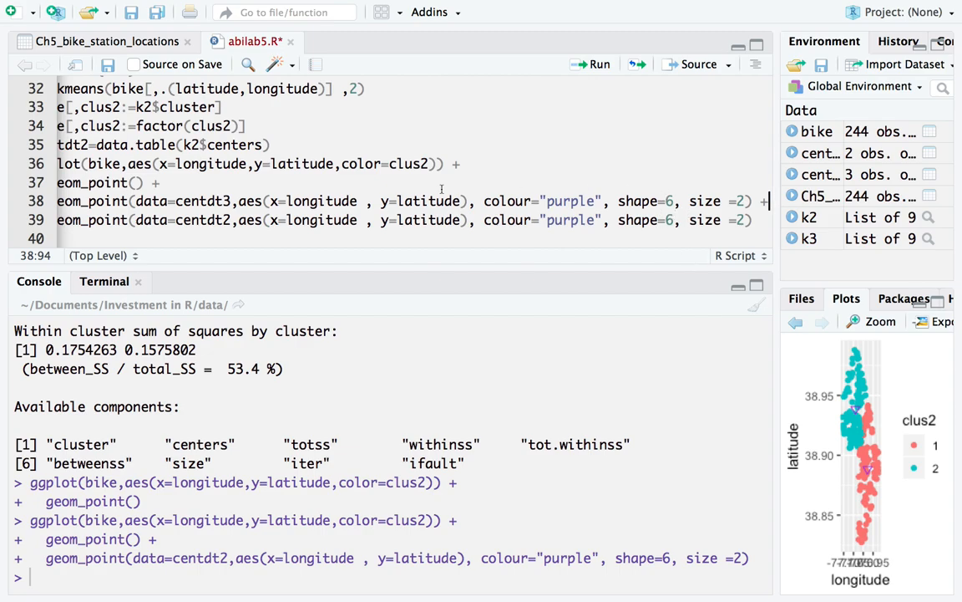
{"action": "key", "text": "ctrl+Left"}
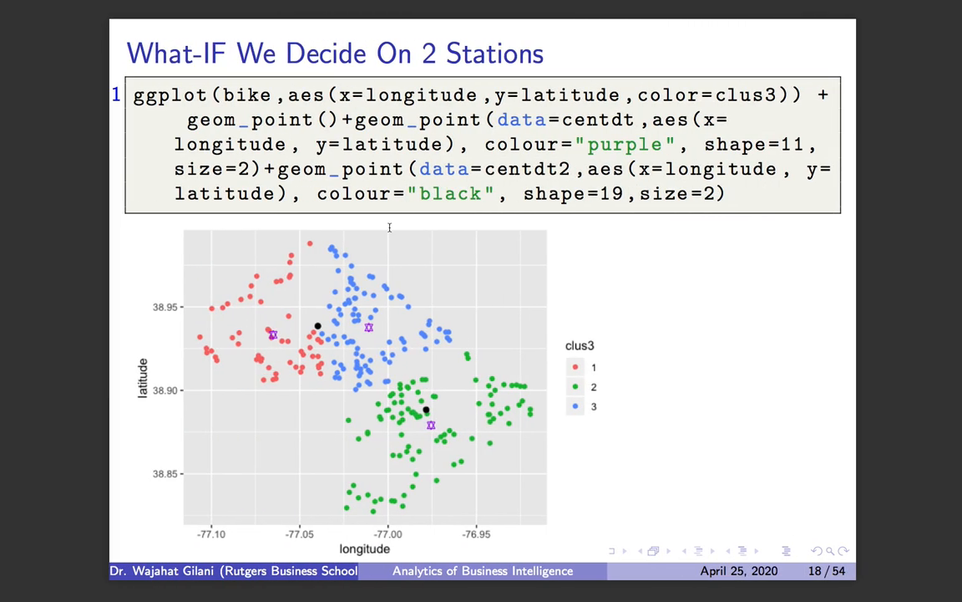
{"action": "key", "text": "Left"}
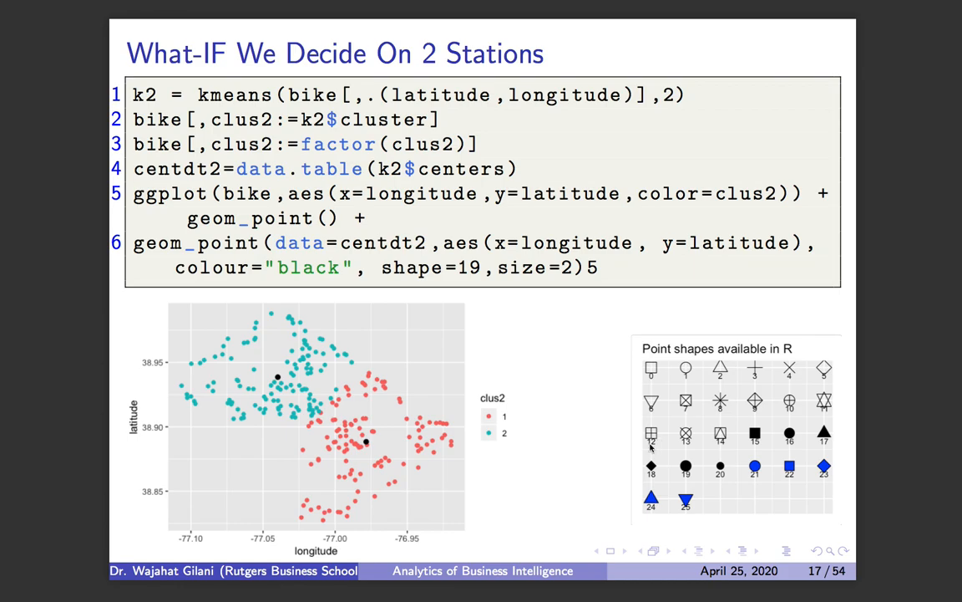
{"action": "key", "text": "ctrl+Right"}
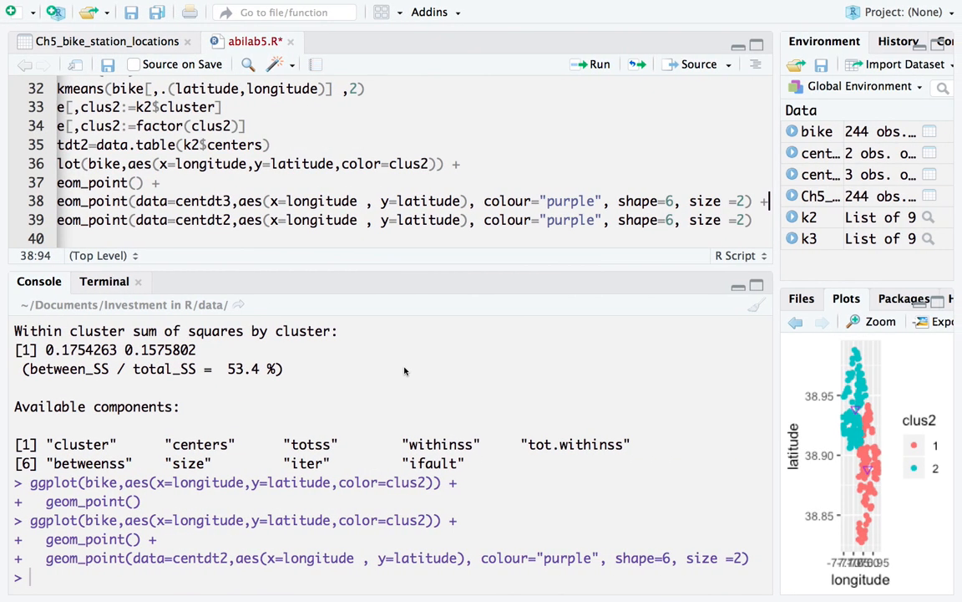
{"action": "left_click", "coordinate": [737, 220]}
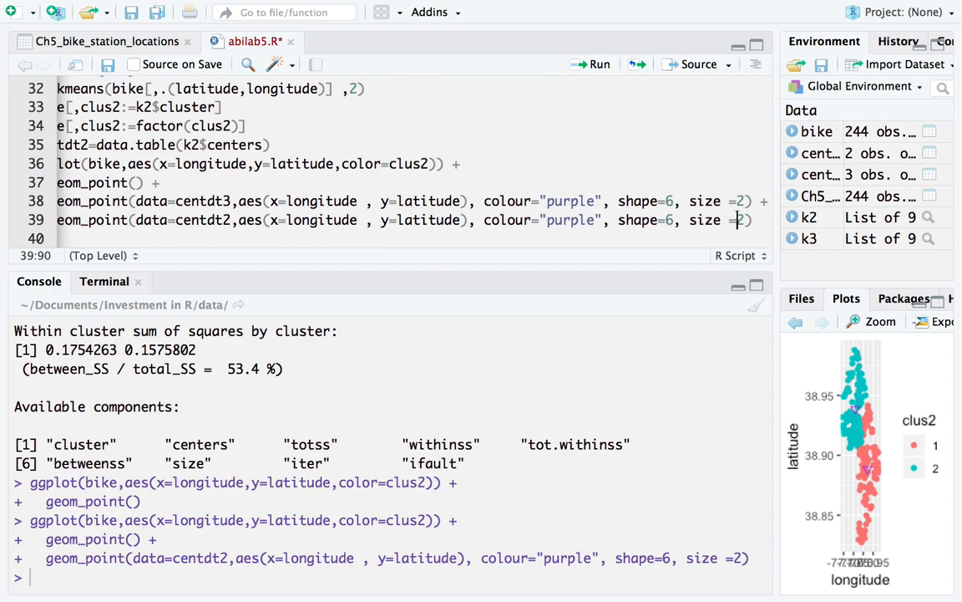
{"action": "left_click", "coordinate": [675, 219]}
{"action": "key", "text": "BackSpace"}
{"action": "type", "text": "12"}
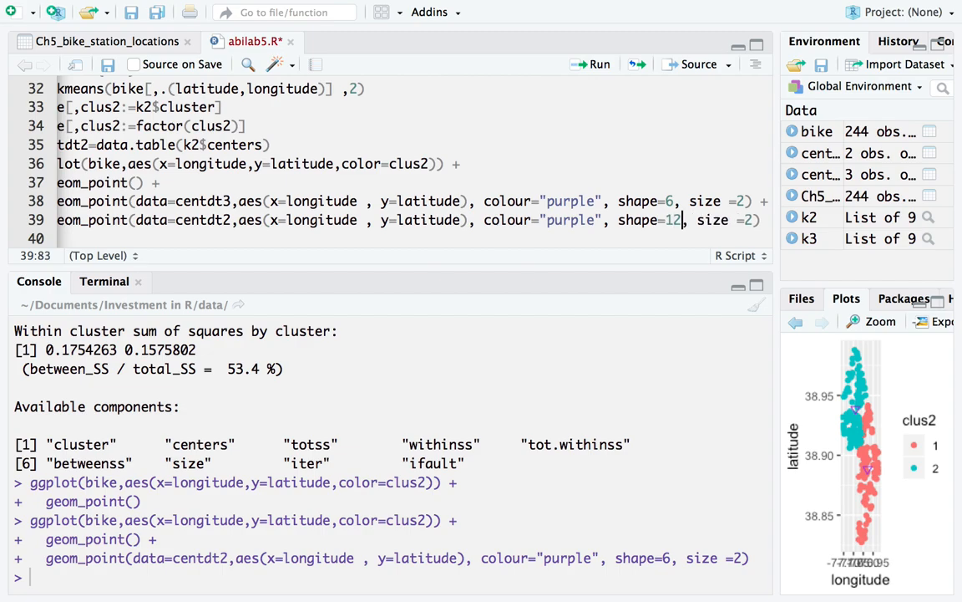
Run the plot with both center layers, then try colour="blue" for the centdt2 layer on line 39 and rerun it
{"action": "key", "text": "ctrl+Return"}
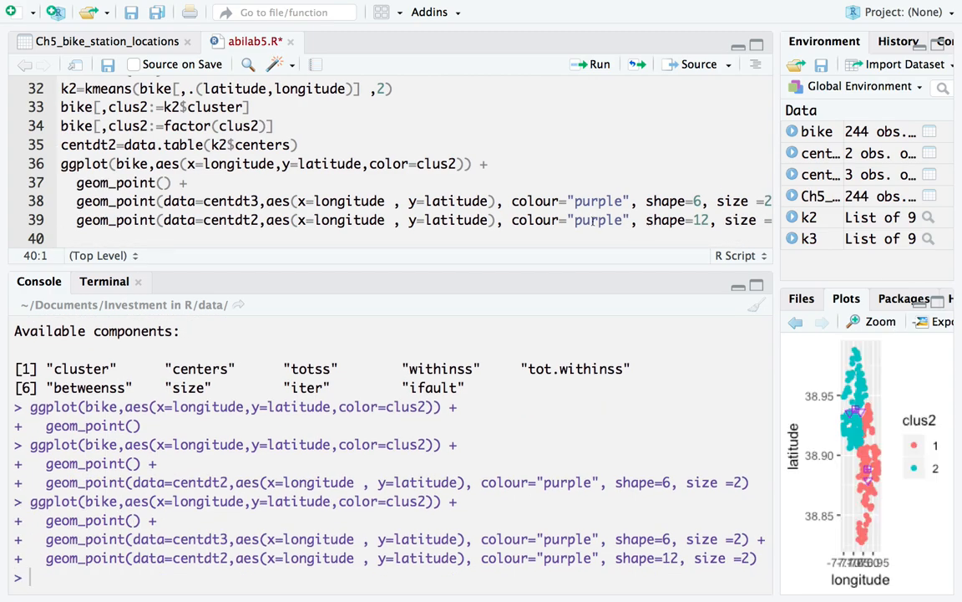
{"action": "left_click_drag", "start_coordinate": [622, 220], "coordinate": [575, 220]}
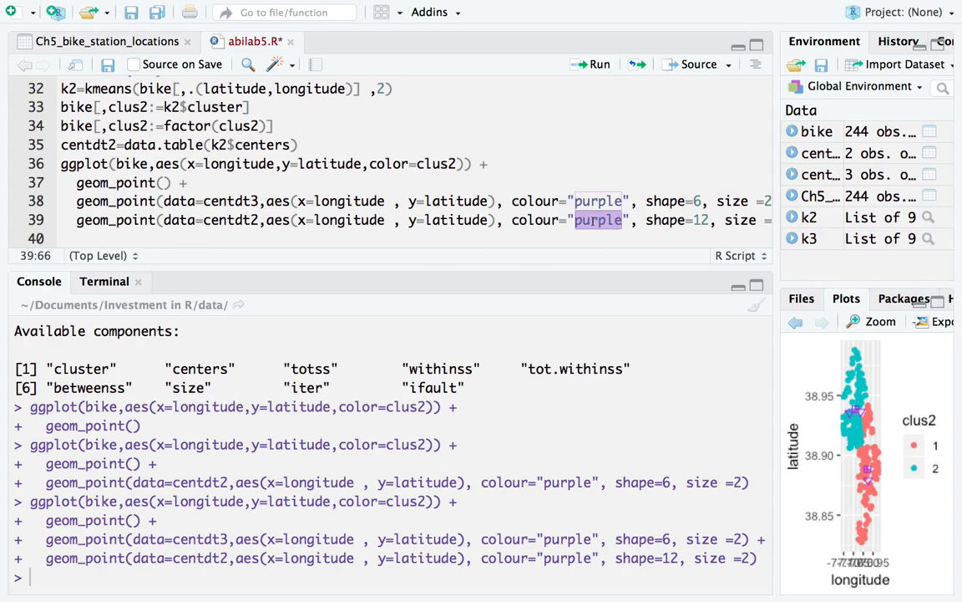
{"action": "type", "text": "blue"}
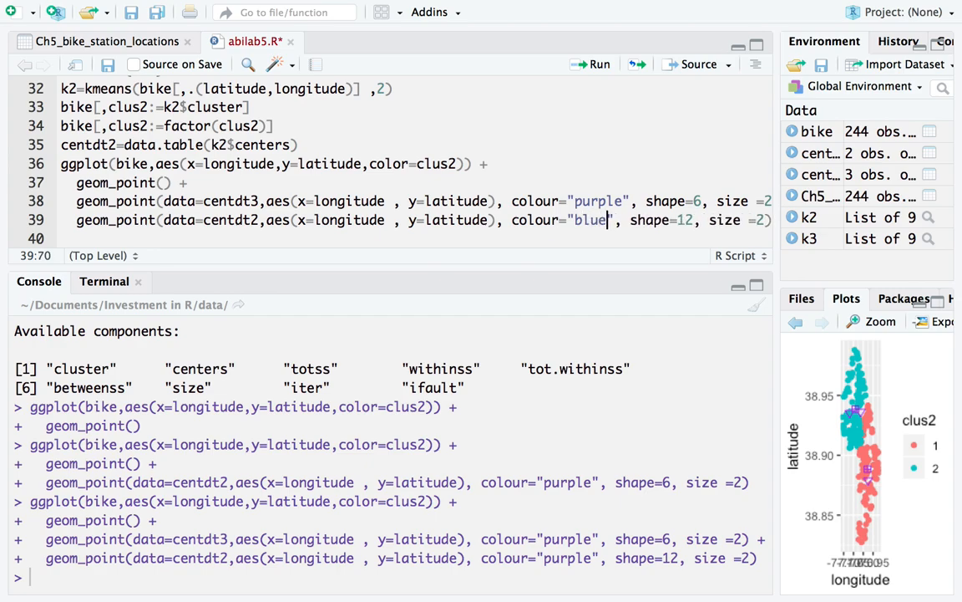
{"action": "key", "text": "ctrl+Return"}
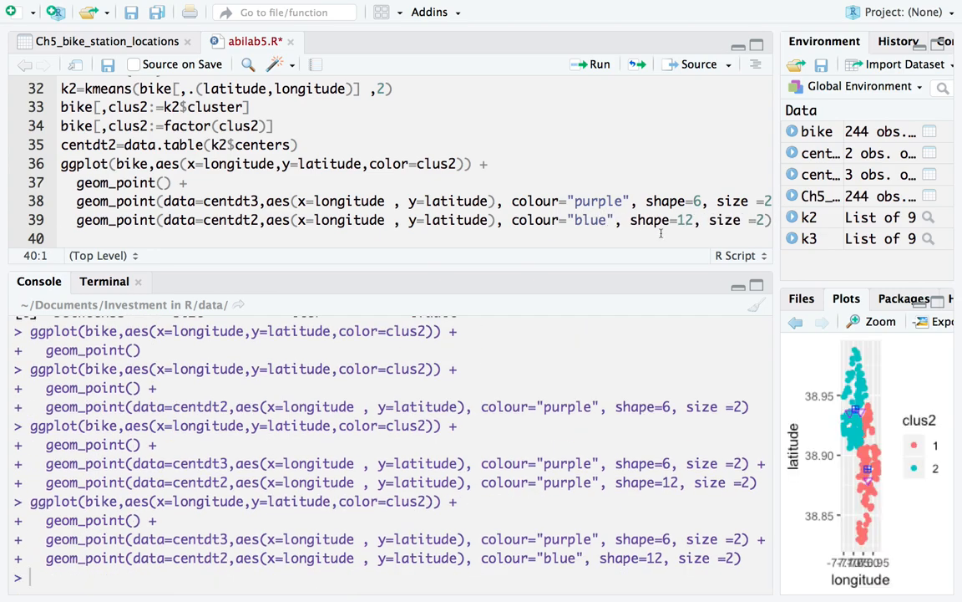
Set colour="black" for the centdt2 layer on line 39 and run the ggplot command again
{"action": "double_click", "coordinate": [587, 220]}
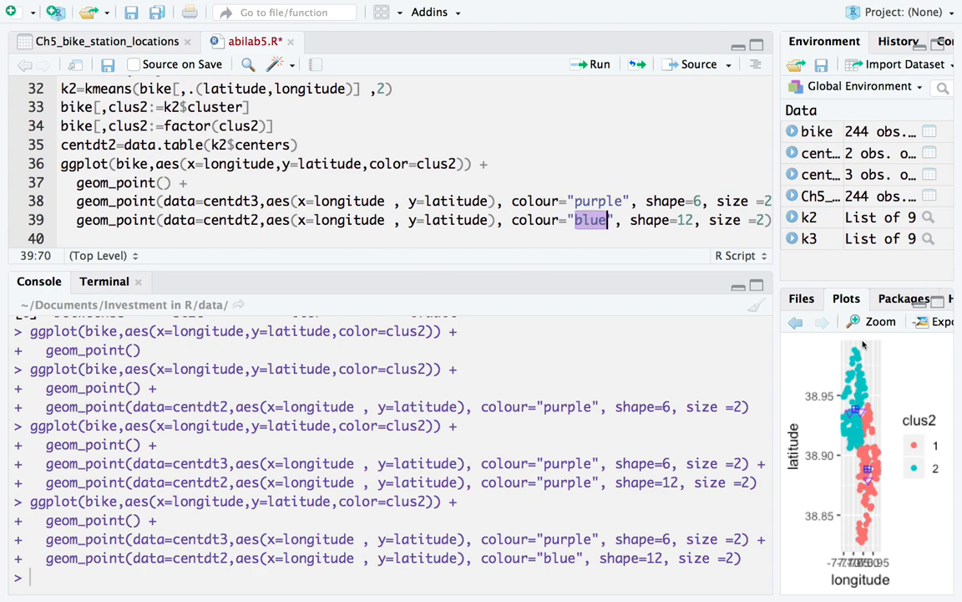
{"action": "type", "text": "black"}
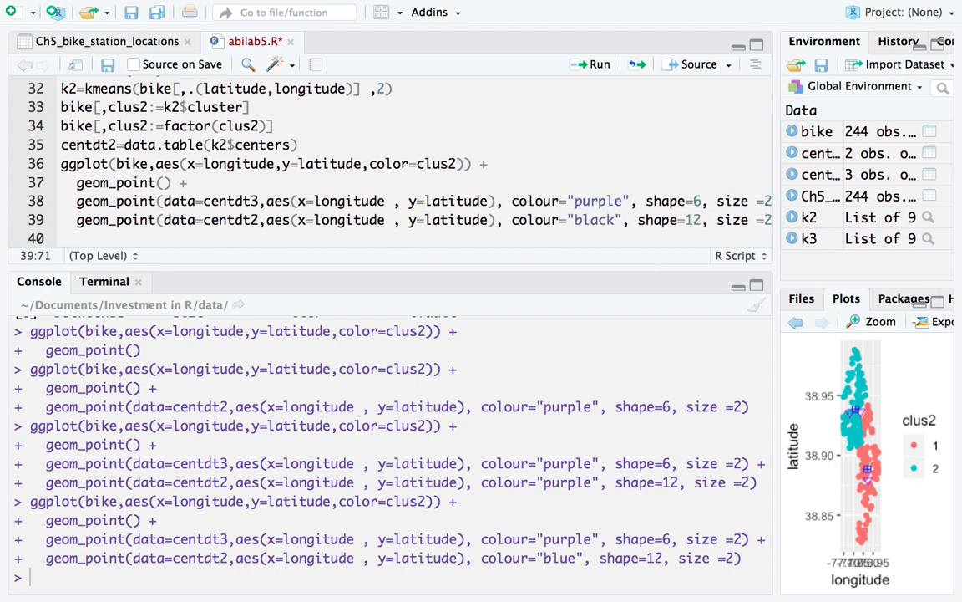
{"action": "key", "text": "super+Return"}
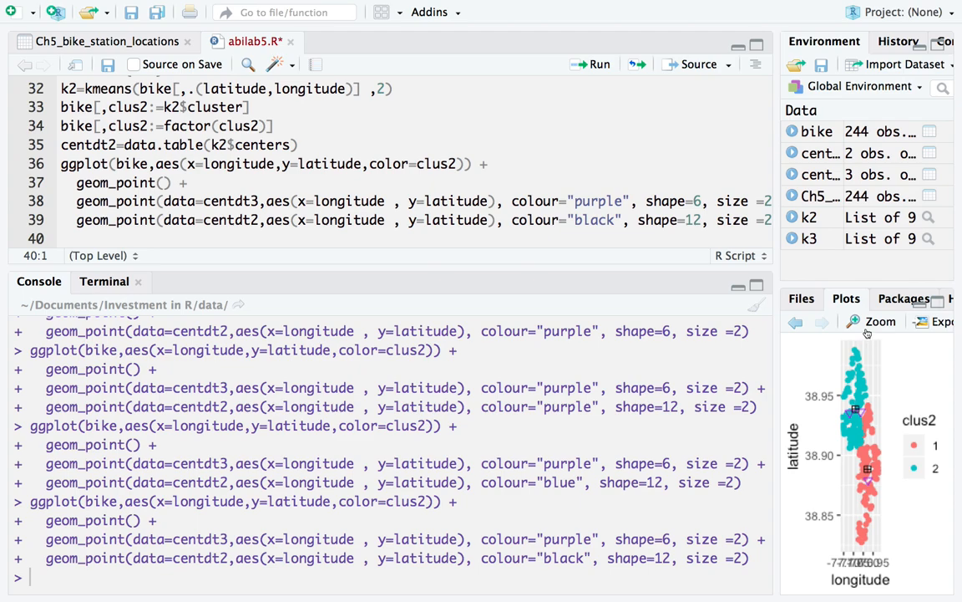
Compare the two-cluster and three-cluster center markers in an enlarged full-screen plot window, then close it
{"action": "left_click", "coordinate": [866, 329]}
{"action": "left_click_drag", "start_coordinate": [304, 256], "coordinate": [432, 186]}
{"action": "left_click", "coordinate": [160, 182]}
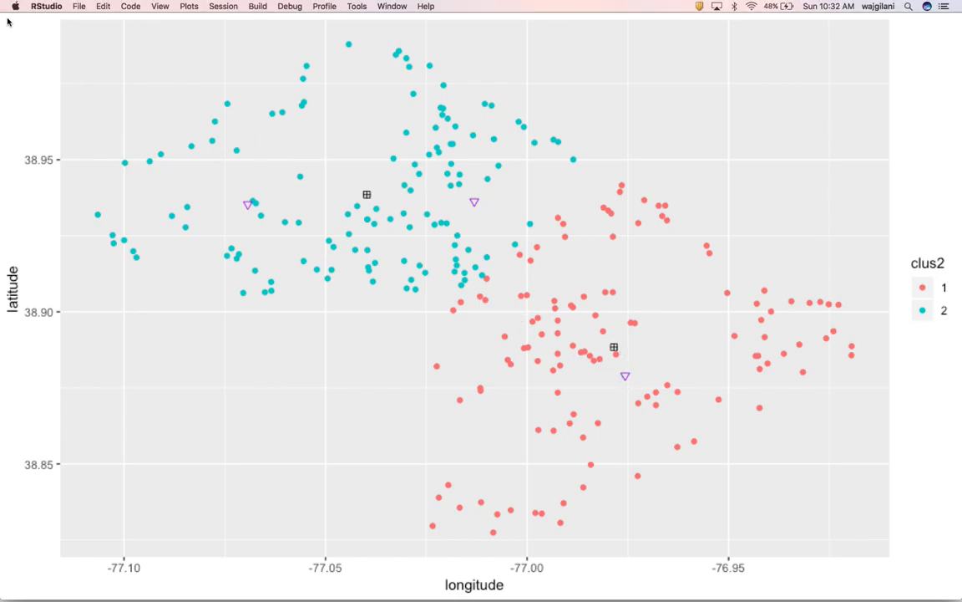
{"action": "left_click", "coordinate": [9, 7]}
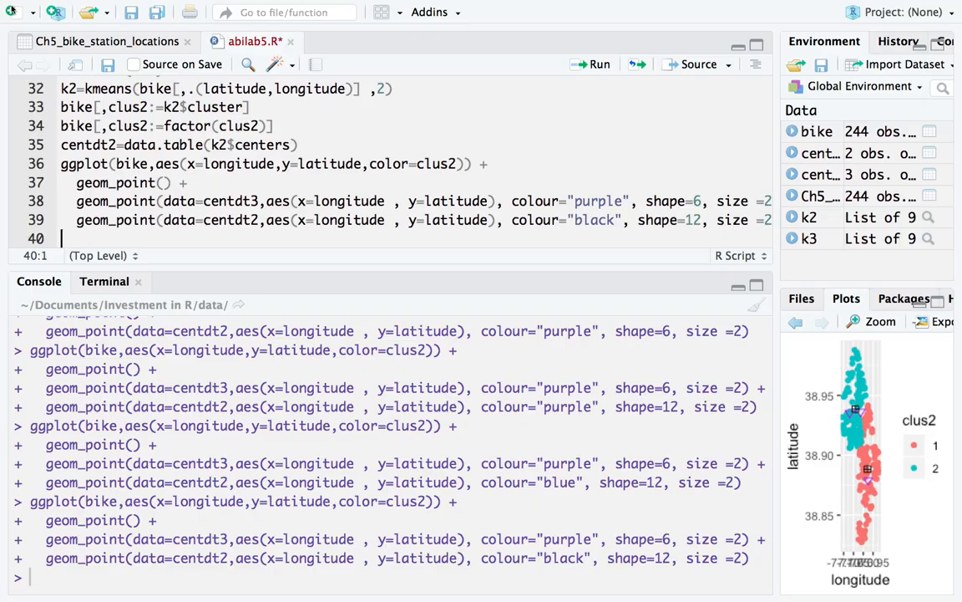
Switch to the slides and advance to the facet_wrap(~clus2) code on the "Visualizing the 2 vs 3 Kiosk Locations" slide
{"action": "left_click", "coordinate": [130, 95]}
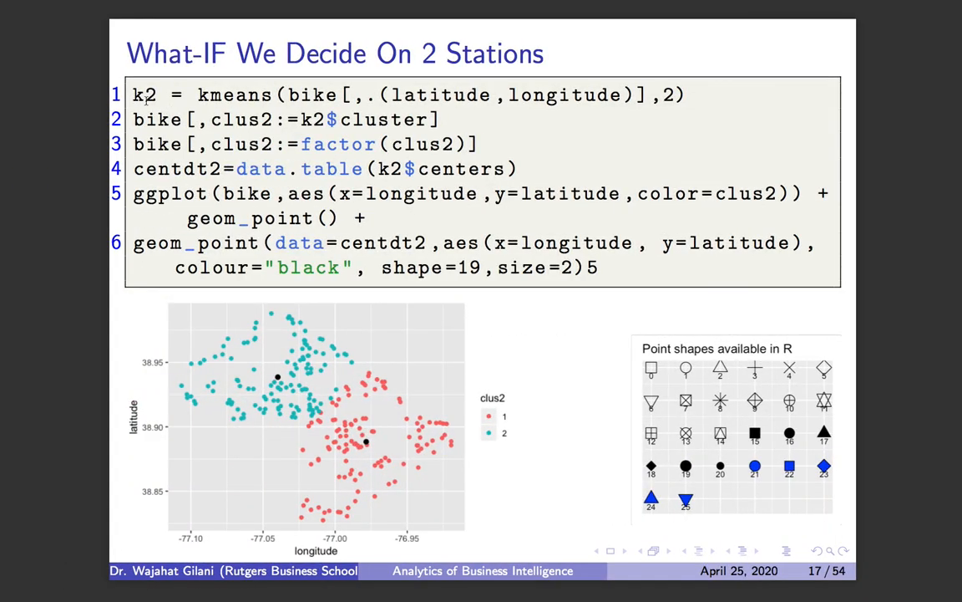
{"action": "key", "text": "Right"}
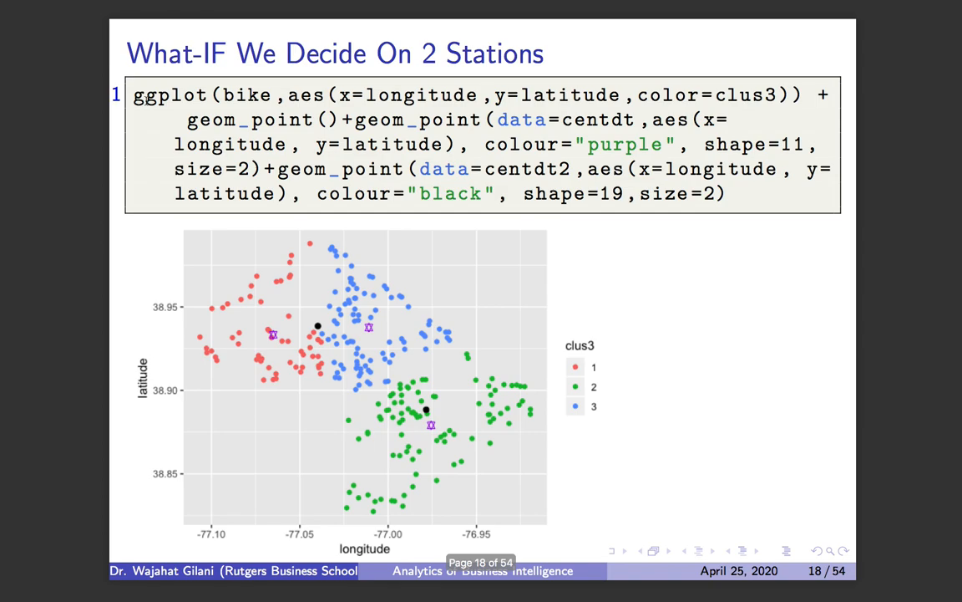
{"action": "key", "text": "Right"}
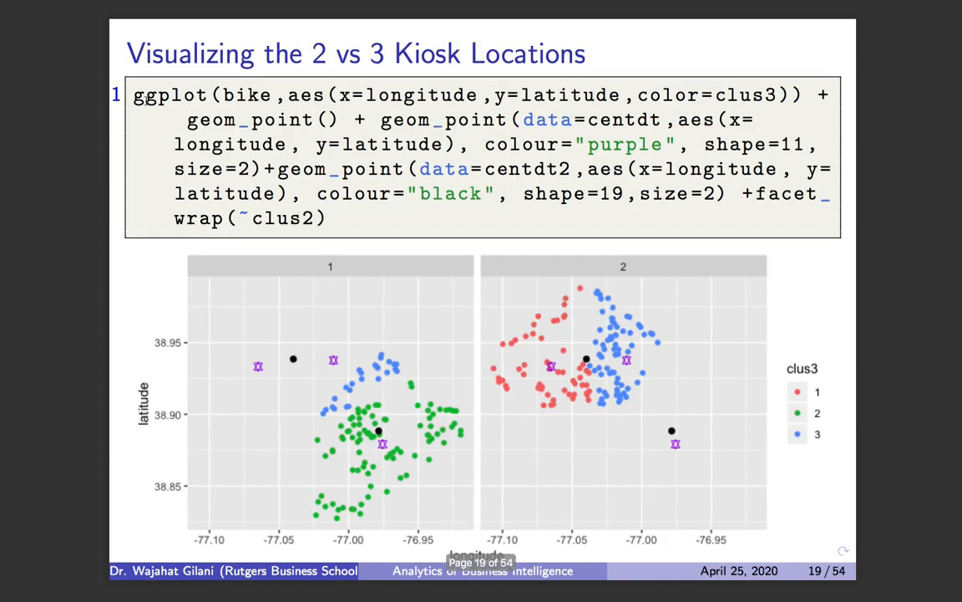